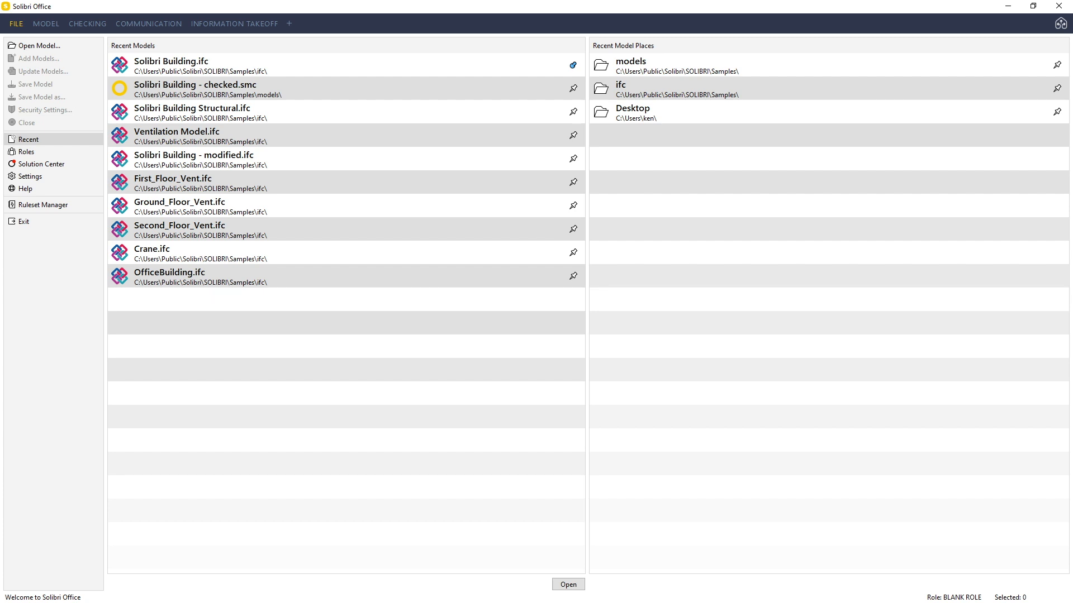
Step: Open the BIM Validation - Architectural role in place of the blank role
{"action": "left_click", "coordinate": [44, 154]}
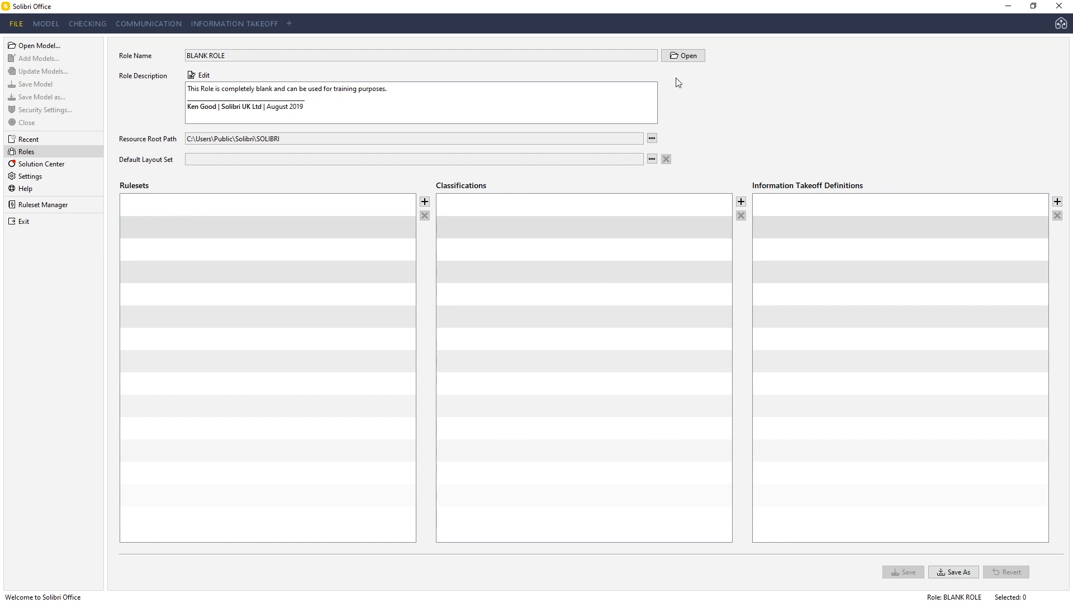
{"action": "left_click", "coordinate": [686, 57]}
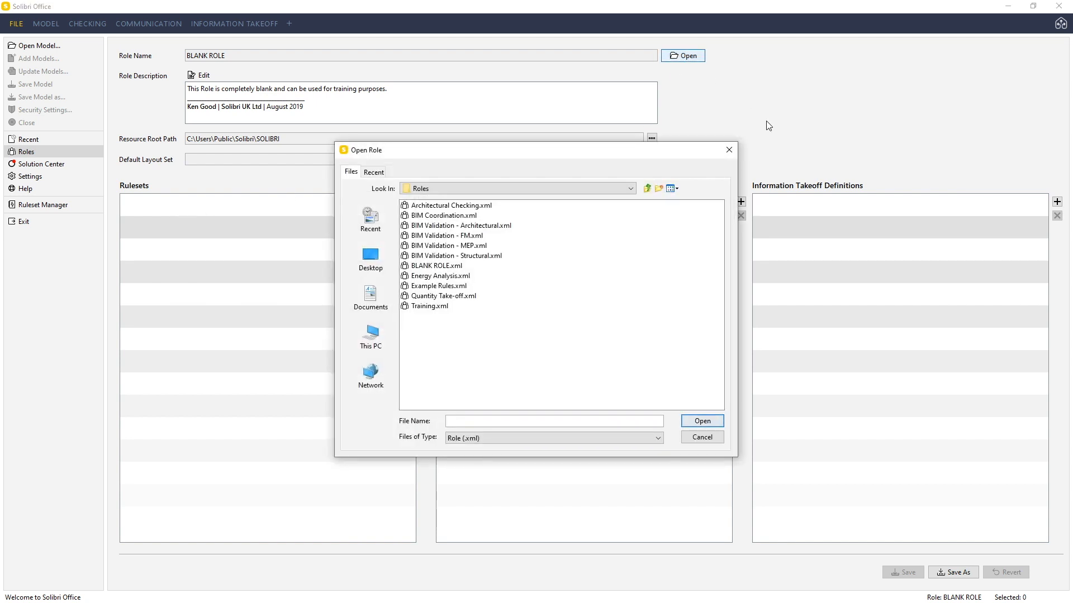
{"action": "double_click", "coordinate": [506, 226]}
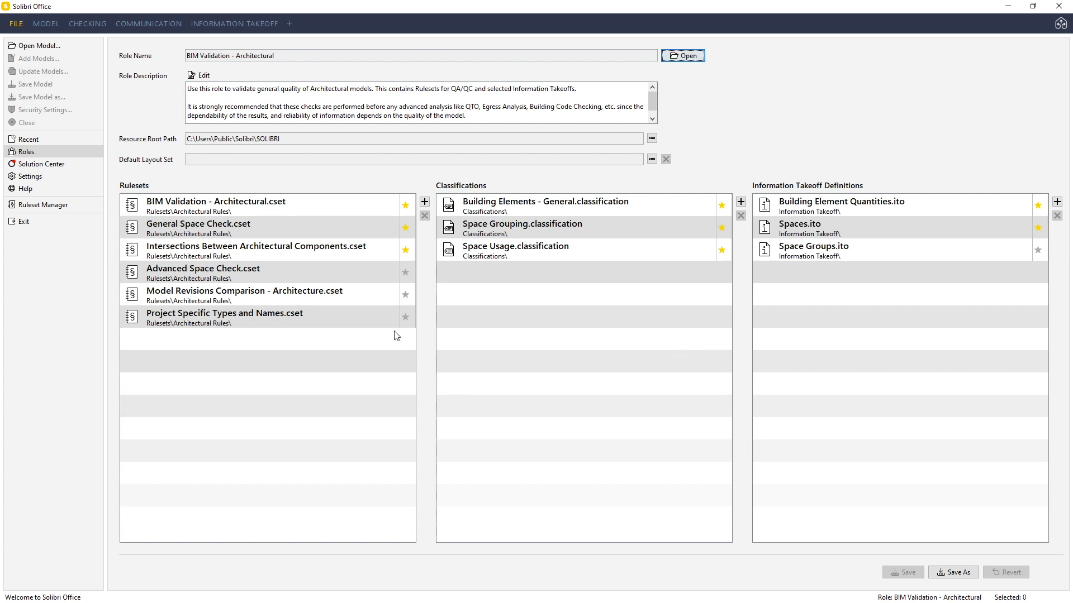
Step: Open Solibri Building.ifc, Solibri Building Structural.ifc and Ventilation Model.ifc together from the ifc samples folder
{"action": "left_click", "coordinate": [59, 47]}
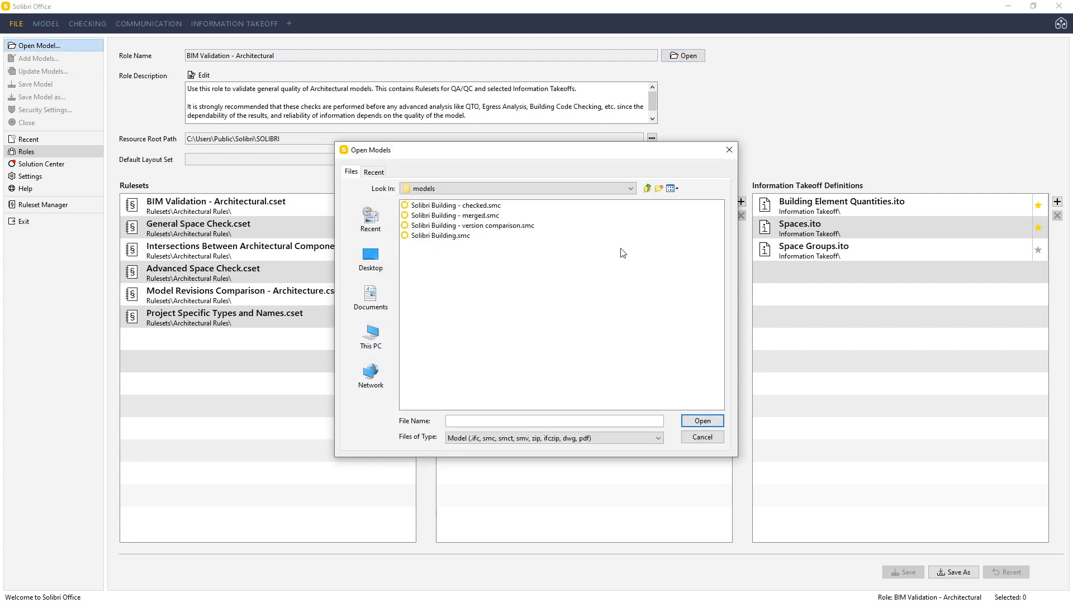
{"action": "left_click", "coordinate": [646, 189]}
{"action": "double_click", "coordinate": [413, 217]}
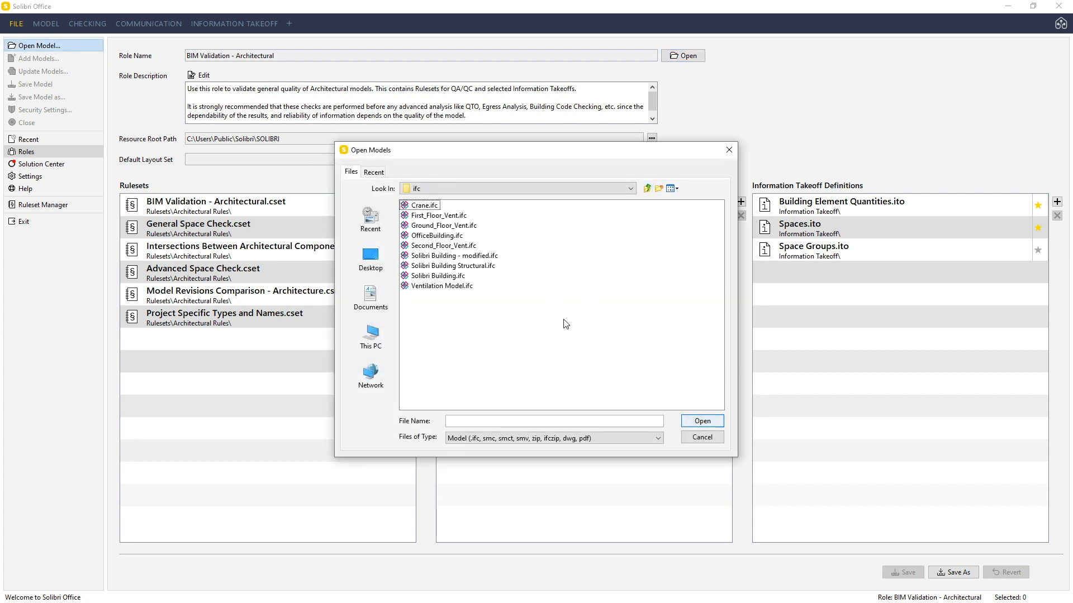
{"action": "left_click", "coordinate": [451, 276]}
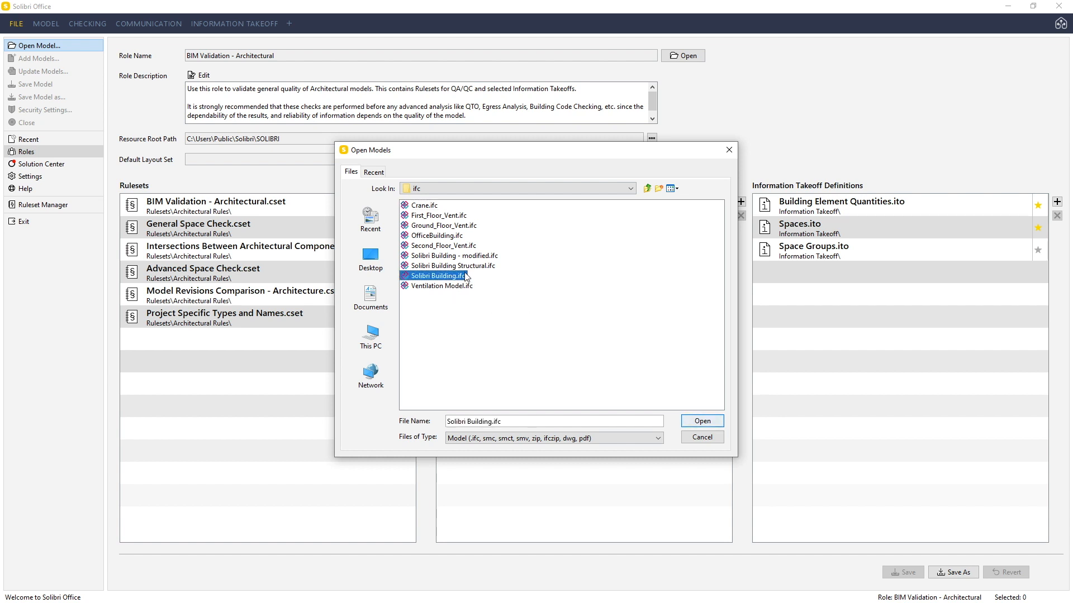
{"action": "left_click", "coordinate": [476, 267], "text": "ctrl"}
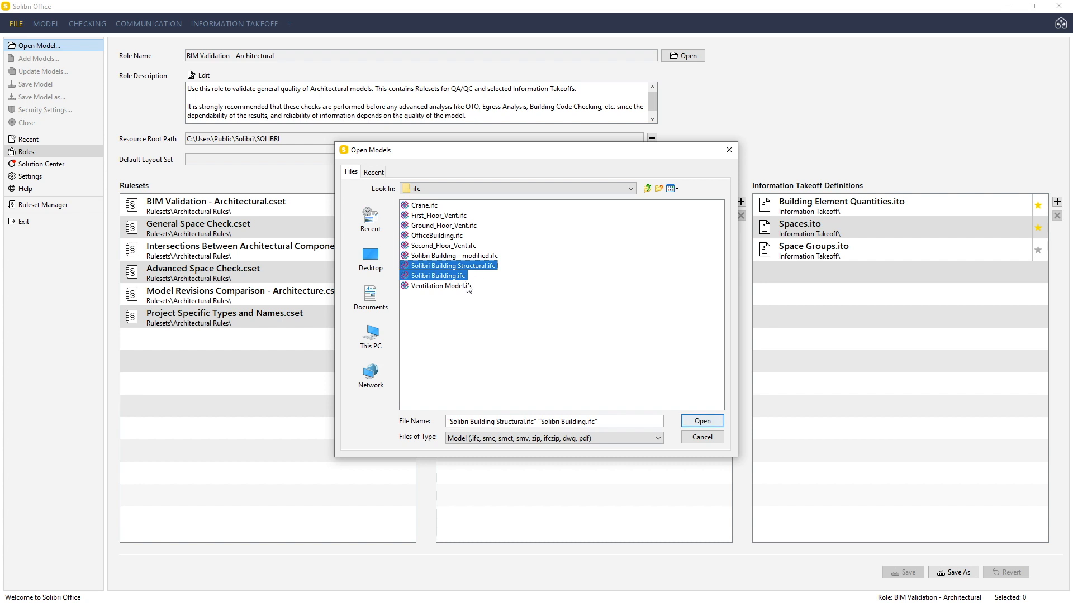
{"action": "left_click", "coordinate": [468, 286], "text": "ctrl"}
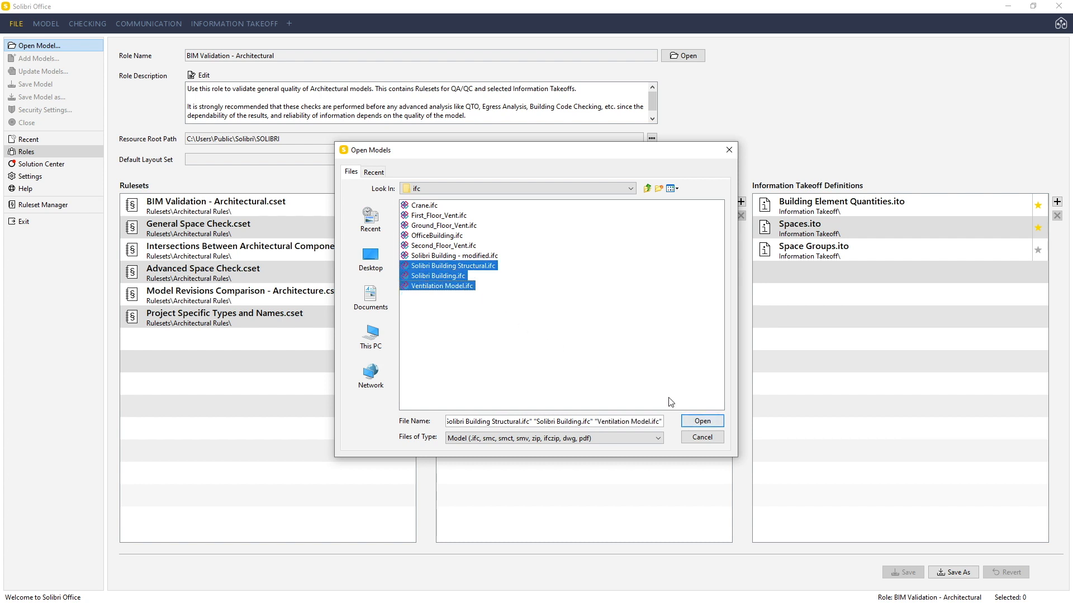
{"action": "left_click", "coordinate": [707, 424]}
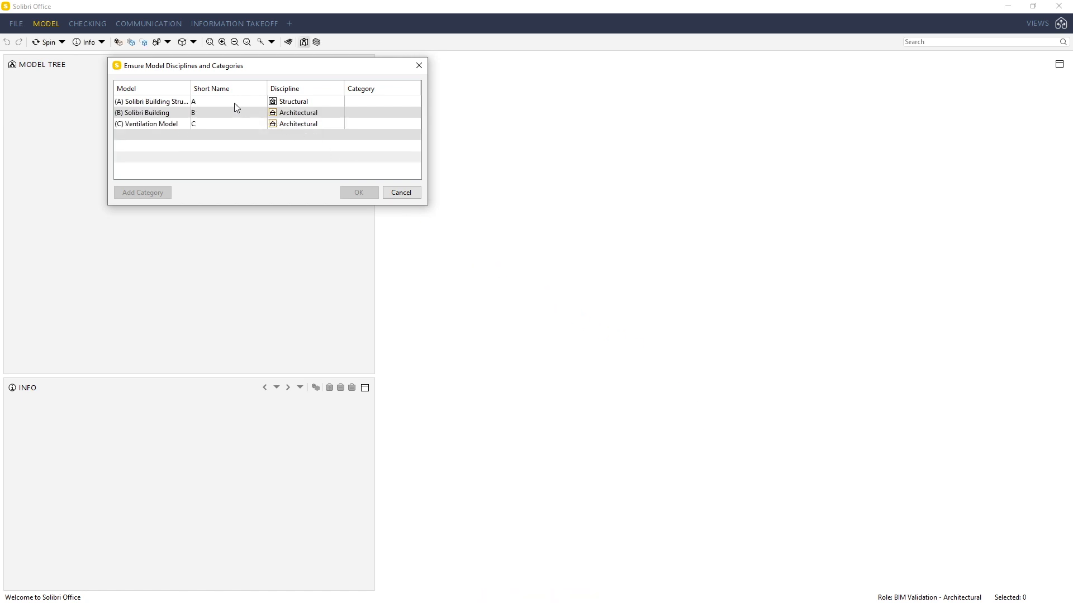
Step: Set the models' short names to str for Solibri Building Structural, arc for Solibri Building and vnt for Ventilation Model
{"action": "double_click", "coordinate": [216, 100]}
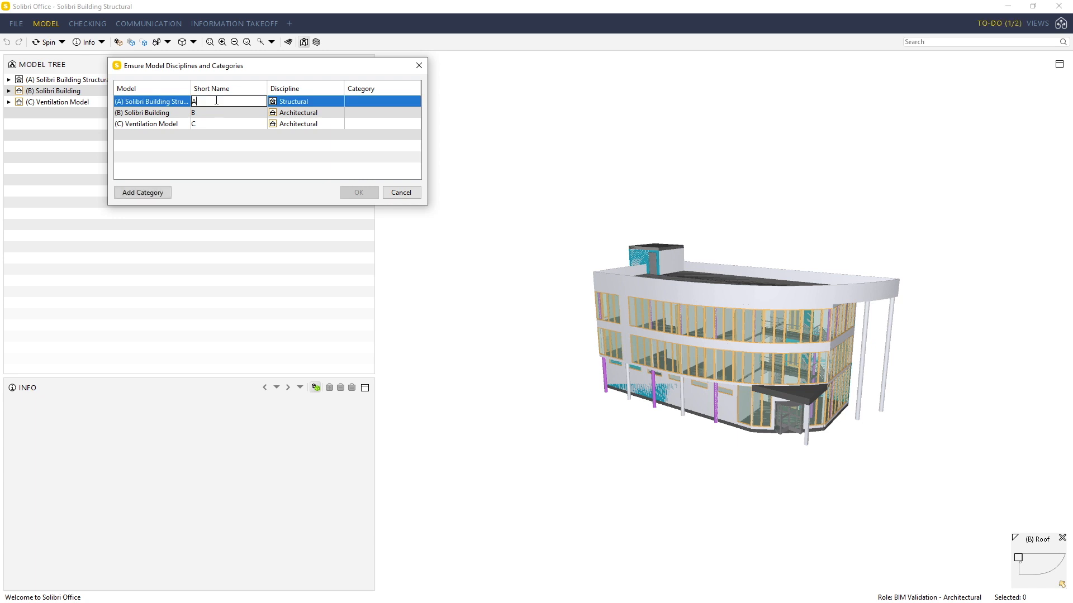
{"action": "double_click", "coordinate": [216, 101]}
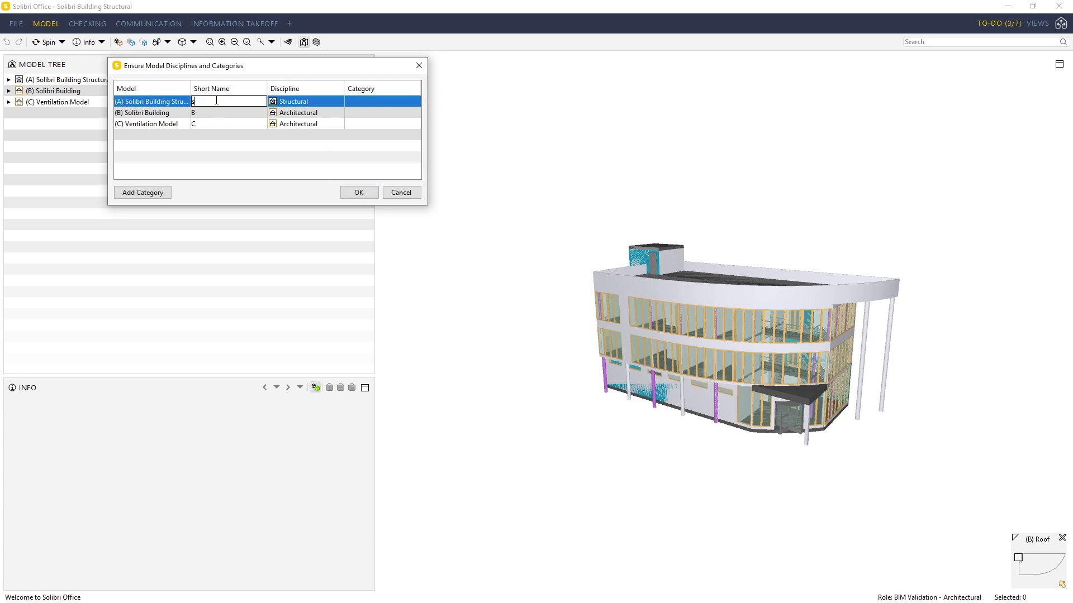
{"action": "double_click", "coordinate": [217, 113]}
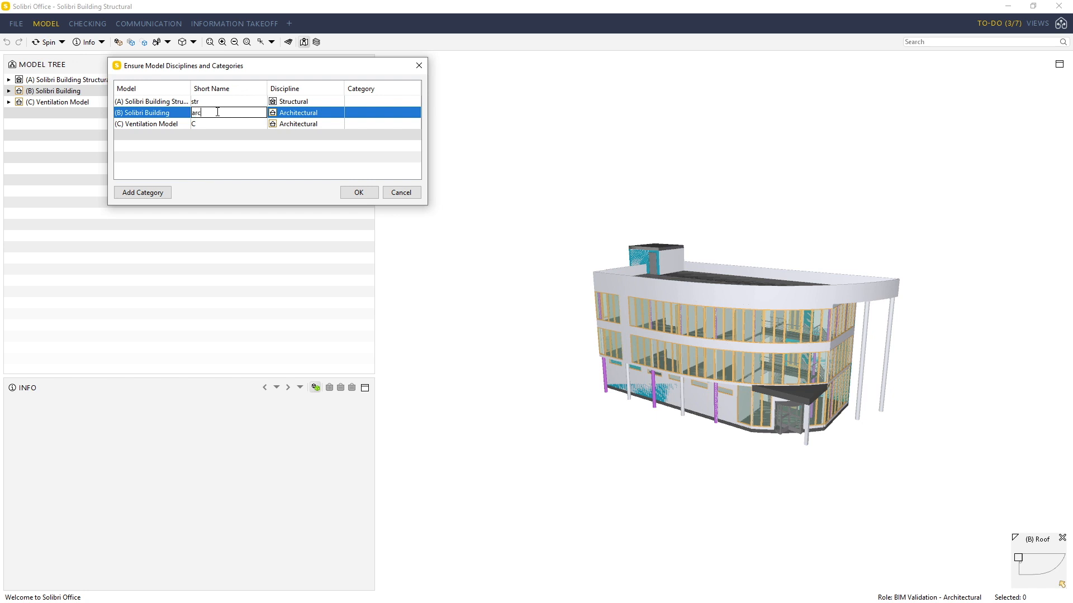
{"action": "double_click", "coordinate": [213, 121]}
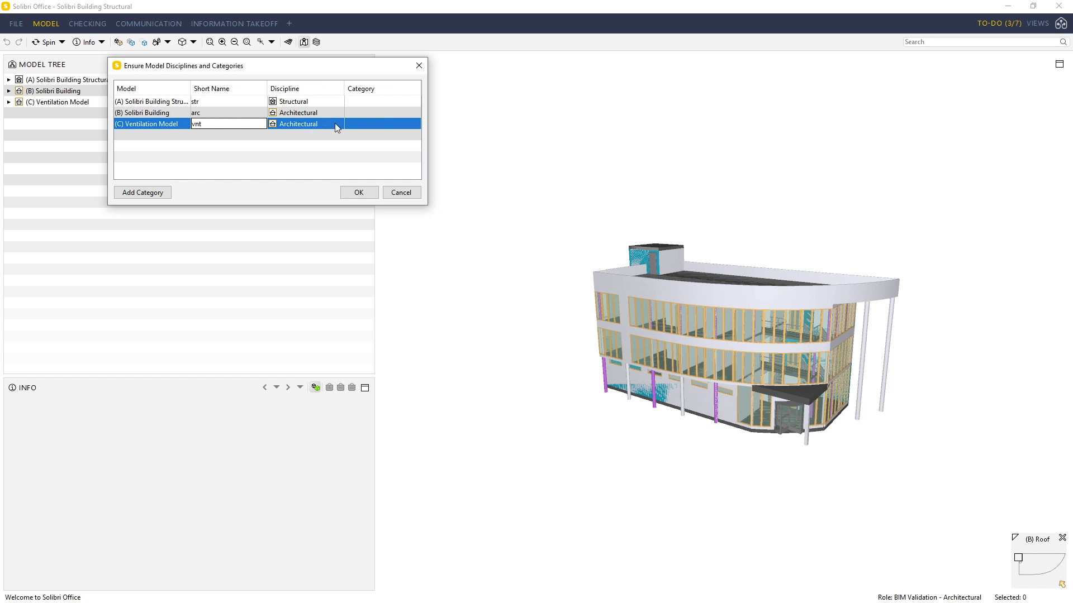
Step: Assign the Ventilation discipline to the Ventilation Model and accept the model disciplines
{"action": "left_click", "coordinate": [318, 124]}
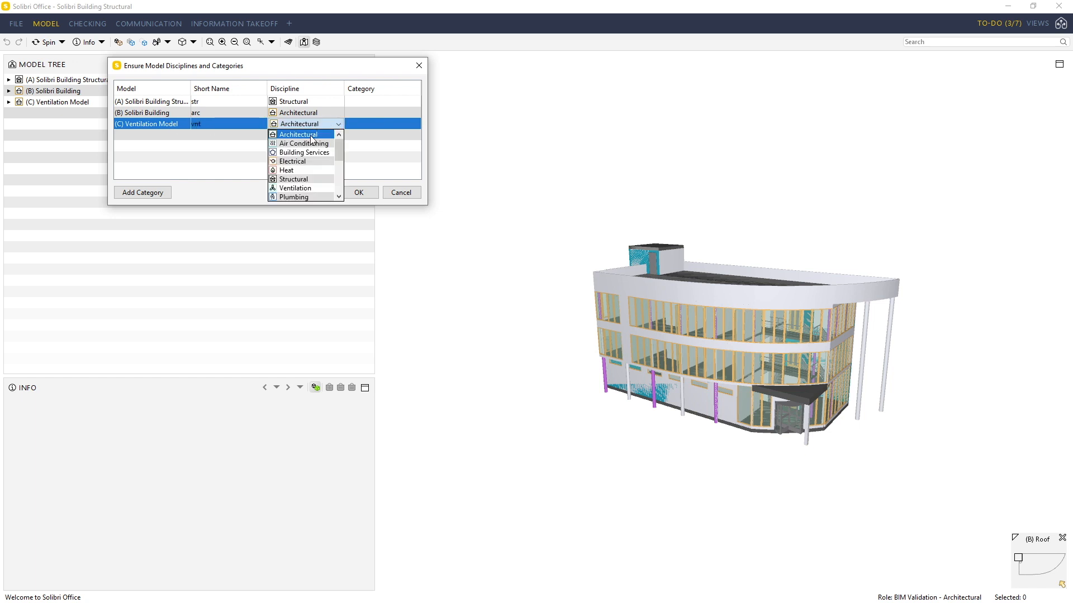
{"action": "left_click", "coordinate": [300, 188]}
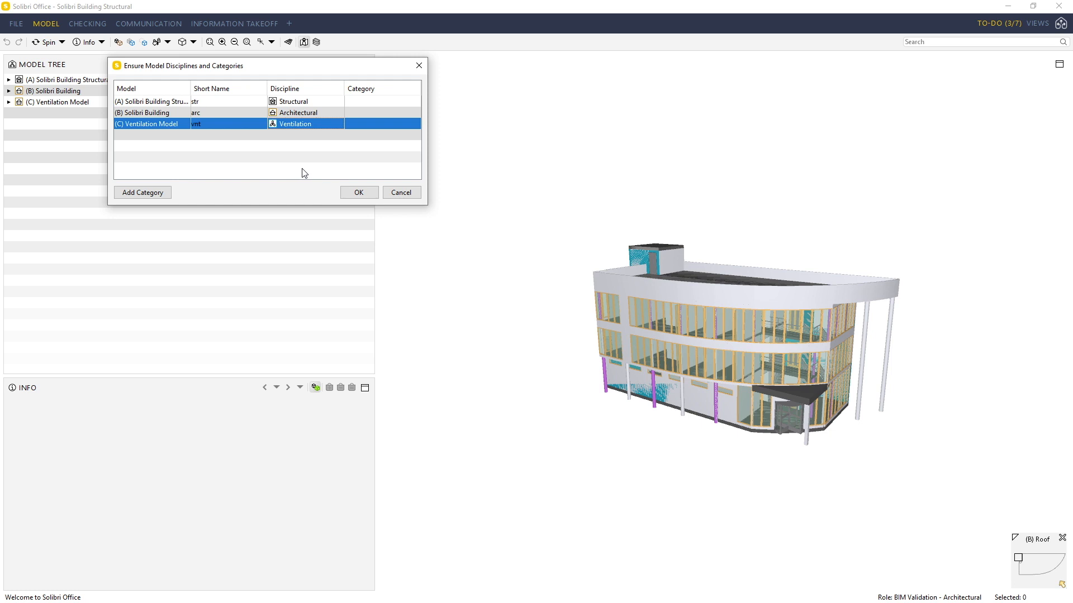
{"action": "left_click", "coordinate": [352, 193]}
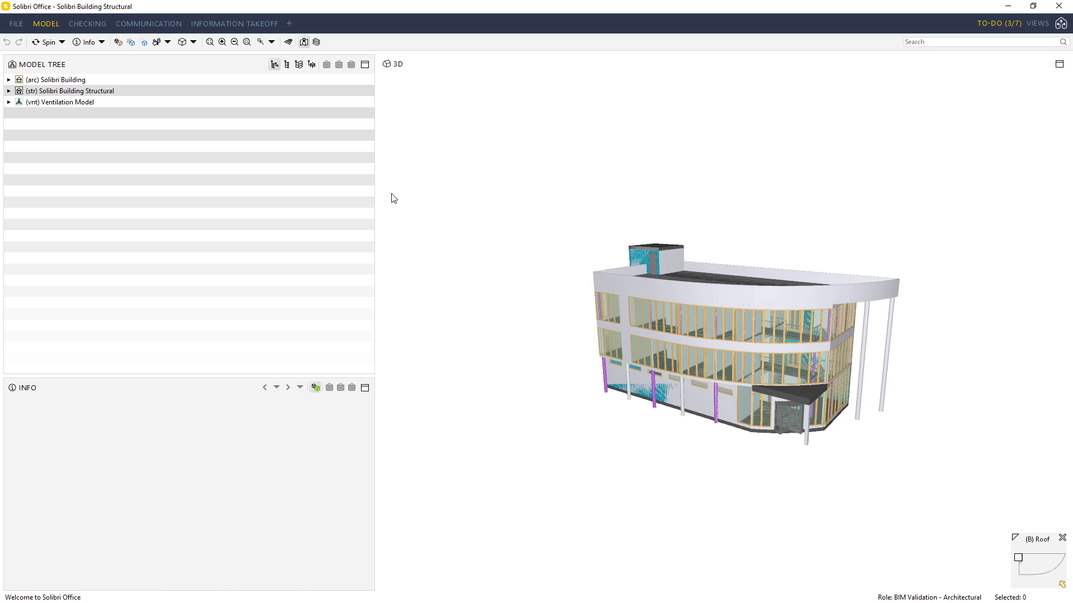
Step: Add the Federated Model Alignment classification in the Information Takeoff layout and show it in the 3D view
{"action": "mouse_move", "coordinate": [692, 283]}
{"action": "left_mouse_down"}
{"action": "mouse_move", "coordinate": [893, 320]}
{"action": "mouse_move", "coordinate": [836, 354]}
{"action": "mouse_move", "coordinate": [669, 314]}
{"action": "mouse_move", "coordinate": [814, 307]}
{"action": "mouse_move", "coordinate": [836, 338]}
{"action": "mouse_move", "coordinate": [850, 335]}
{"action": "mouse_move", "coordinate": [749, 333]}
{"action": "mouse_move", "coordinate": [693, 313]}
{"action": "left_mouse_up"}
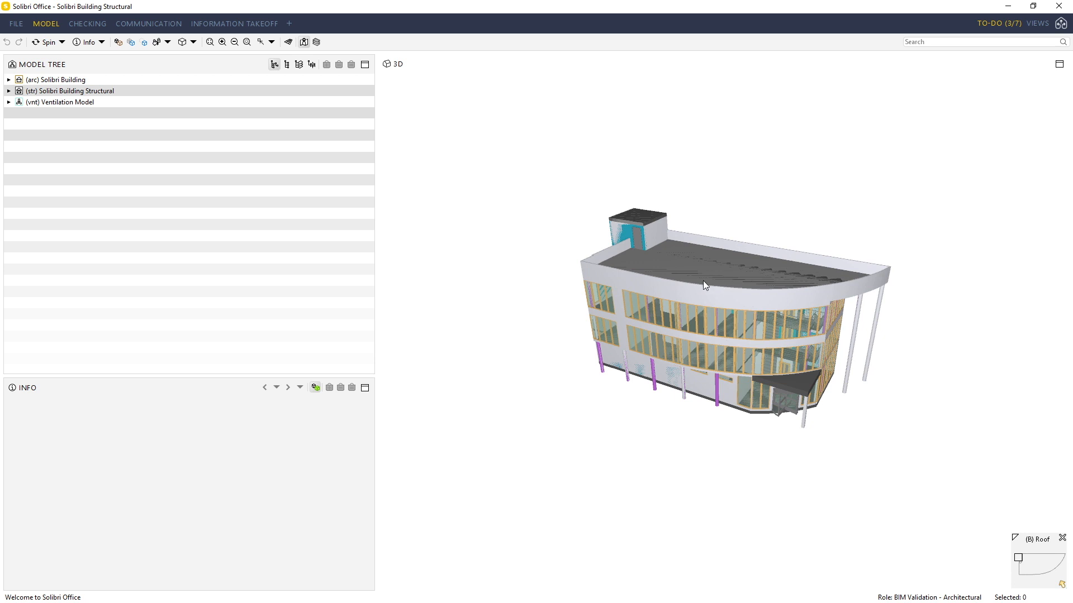
{"action": "left_click", "coordinate": [236, 23]}
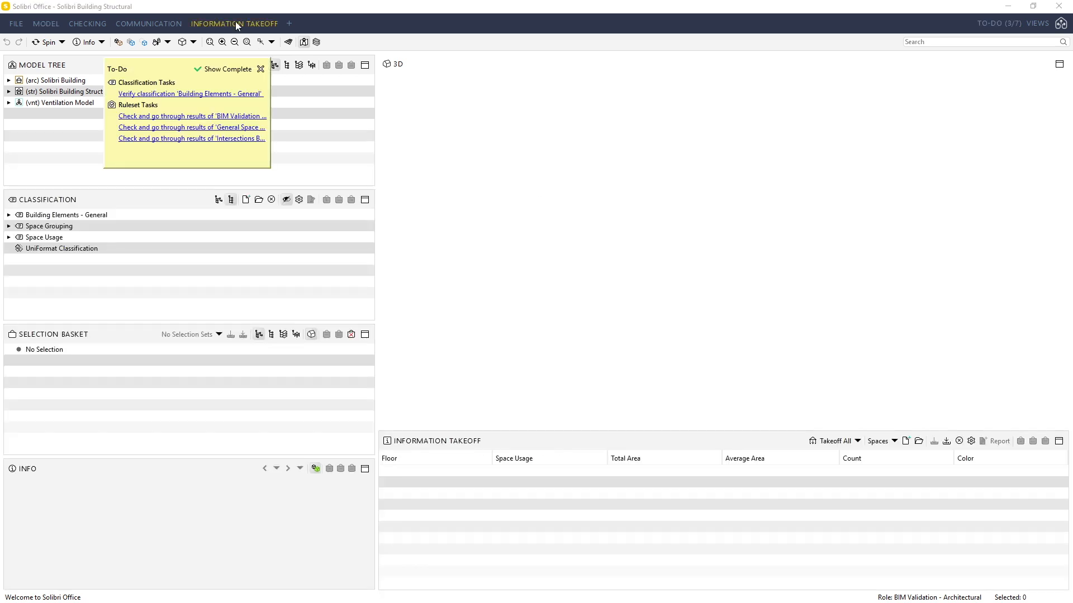
{"action": "left_click", "coordinate": [261, 68]}
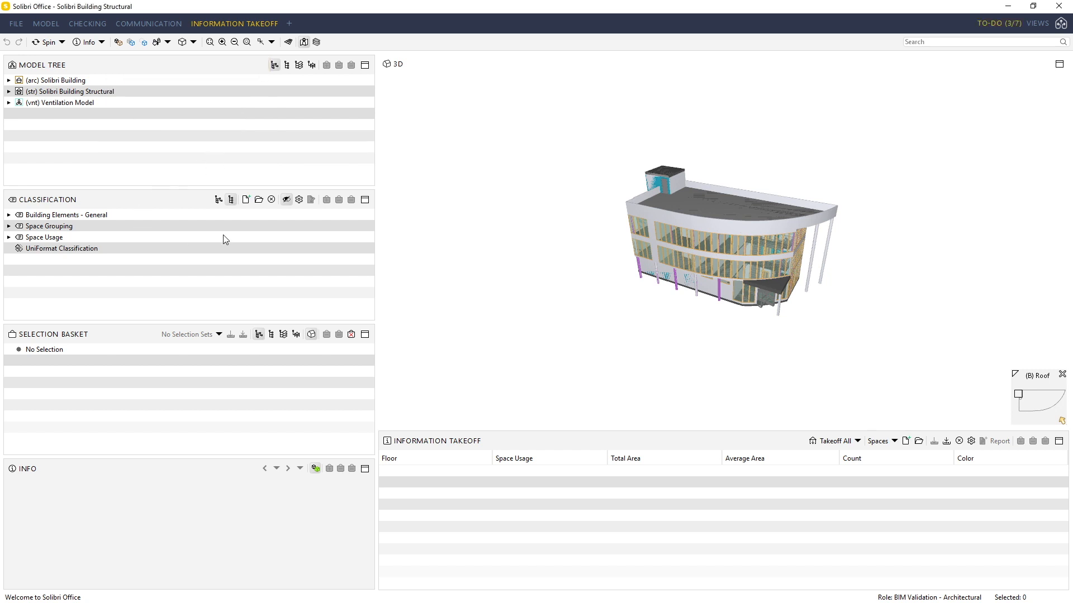
{"action": "left_click", "coordinate": [258, 200]}
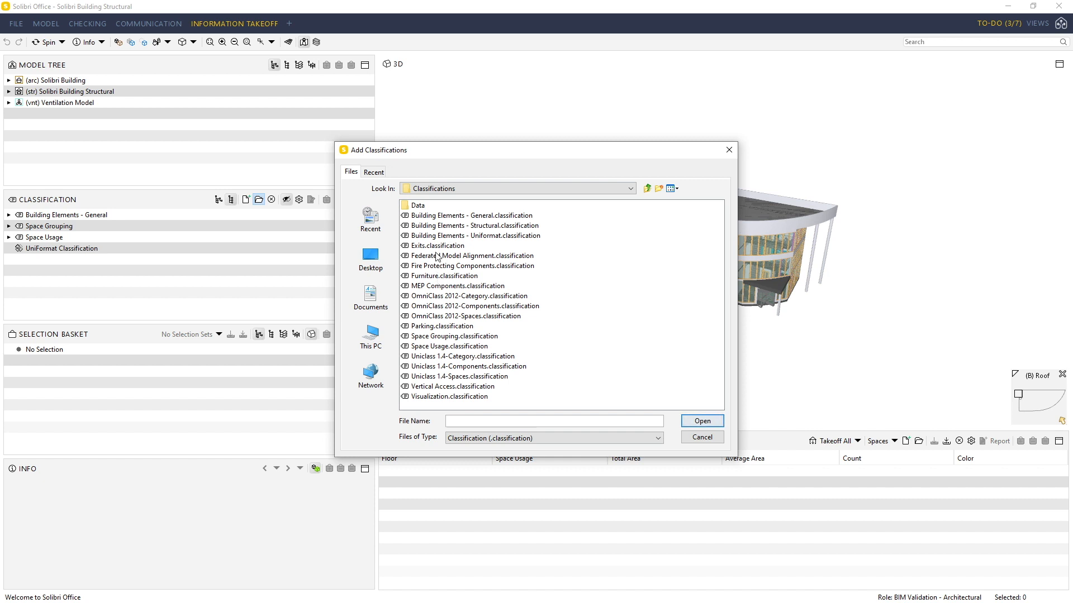
{"action": "left_click", "coordinate": [437, 256]}
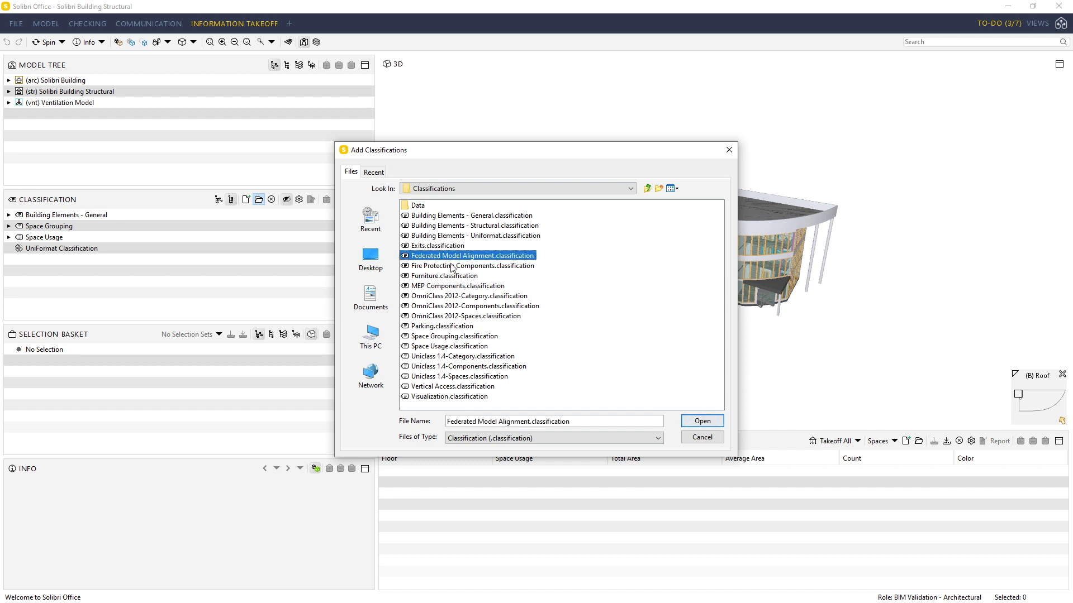
{"action": "left_click", "coordinate": [698, 421]}
{"action": "left_click", "coordinate": [99, 226]}
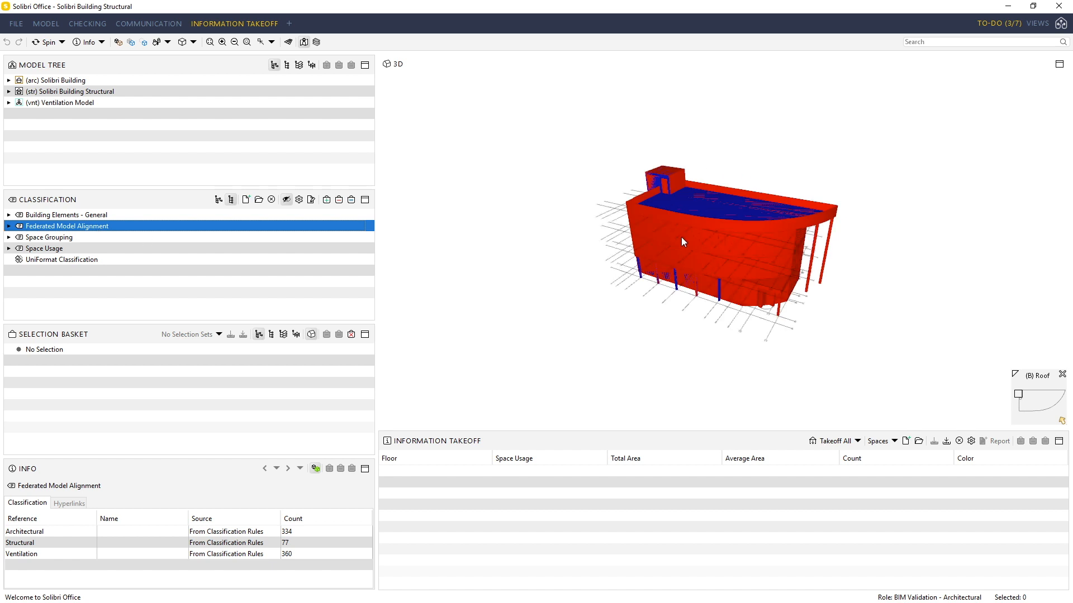
{"action": "mouse_move", "coordinate": [682, 237]}
{"action": "left_mouse_down"}
{"action": "mouse_move", "coordinate": [819, 223]}
{"action": "mouse_move", "coordinate": [733, 182]}
{"action": "mouse_move", "coordinate": [704, 223]}
{"action": "mouse_move", "coordinate": [669, 232]}
{"action": "left_mouse_up"}
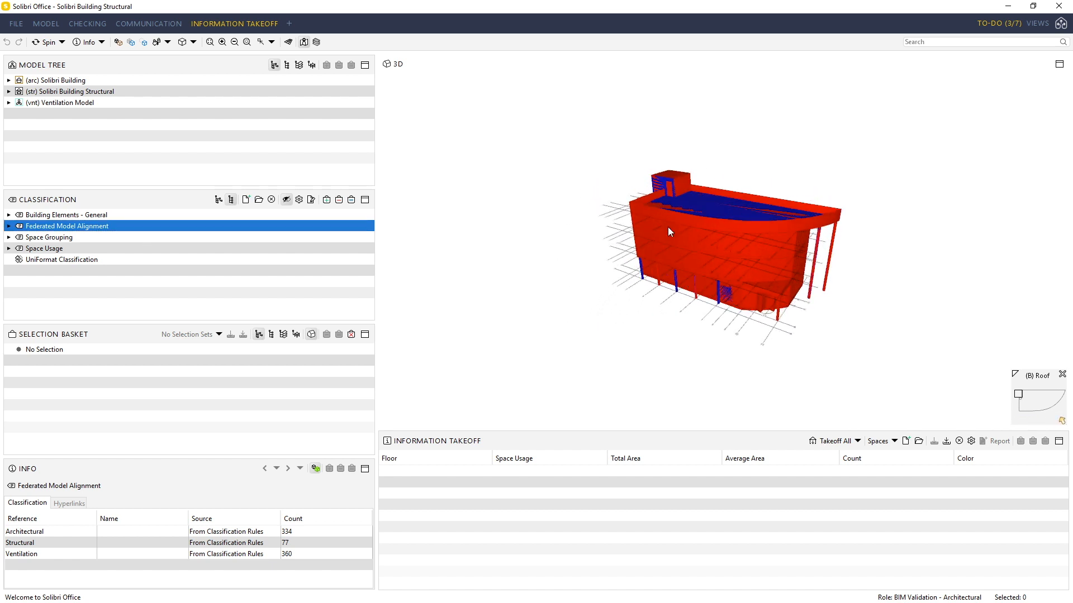
Step: Examine the Architectural, Structural and Ventilation groups of Federated Model Alignment one by one, and the combined model from several sides
{"action": "left_click", "coordinate": [9, 225]}
{"action": "left_click", "coordinate": [46, 239]}
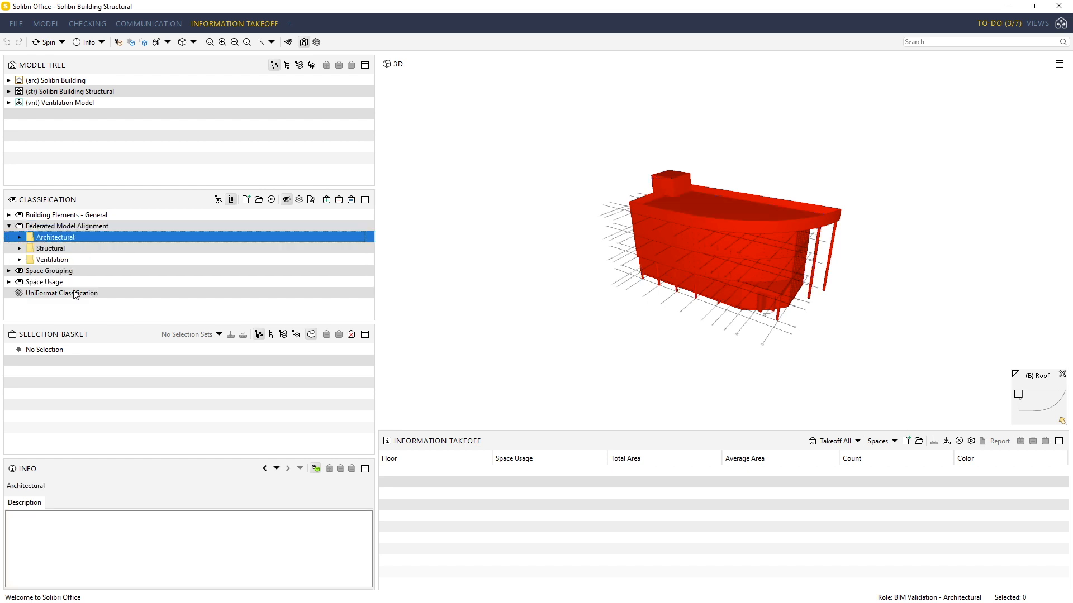
{"action": "left_click", "coordinate": [46, 249]}
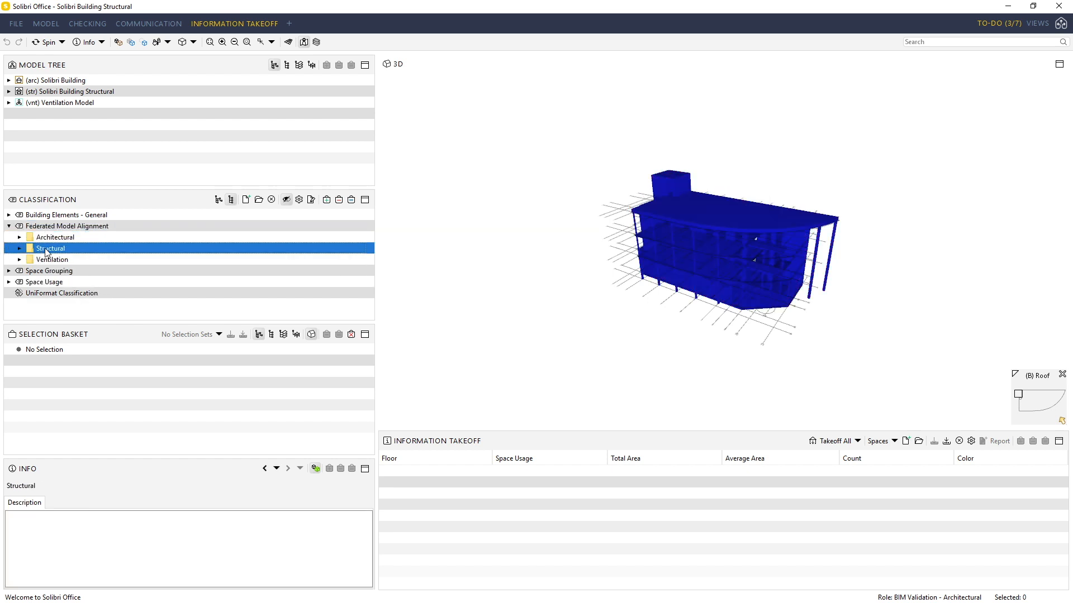
{"action": "left_click", "coordinate": [49, 261]}
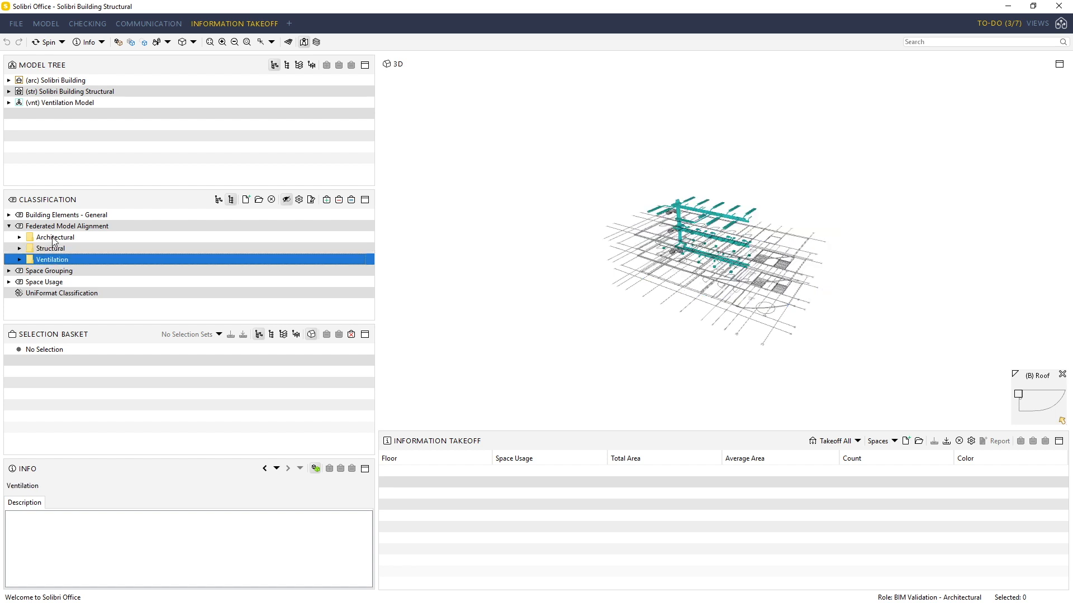
{"action": "left_click", "coordinate": [54, 238]}
{"action": "left_click", "coordinate": [94, 228]}
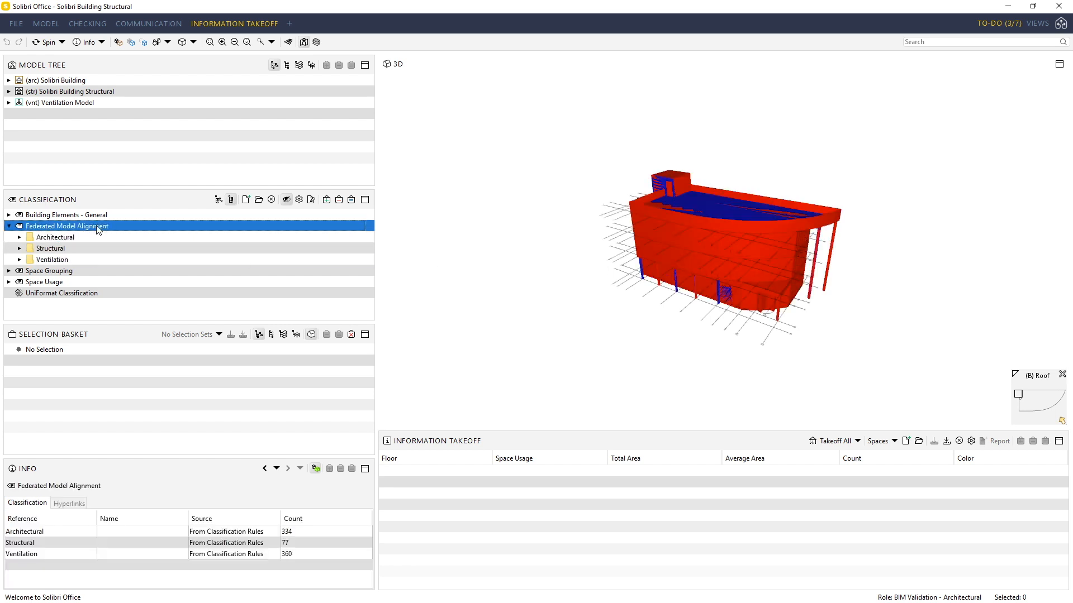
{"action": "left_click_drag", "start_coordinate": [716, 214], "coordinate": [773, 263]}
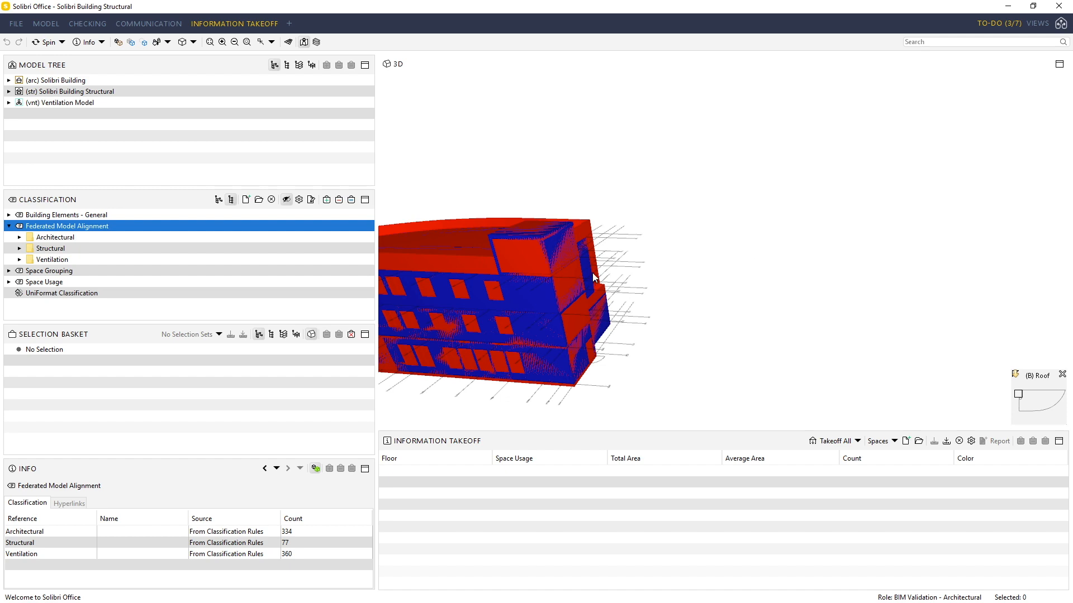
{"action": "left_click_drag", "start_coordinate": [606, 255], "coordinate": [462, 277]}
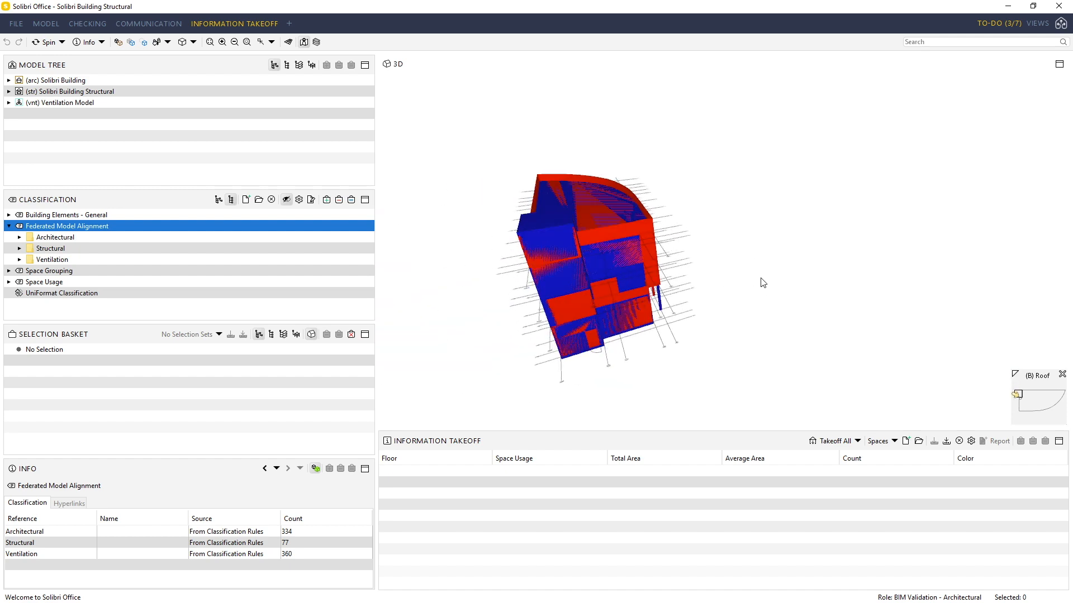
{"action": "left_click_drag", "start_coordinate": [762, 283], "coordinate": [583, 278]}
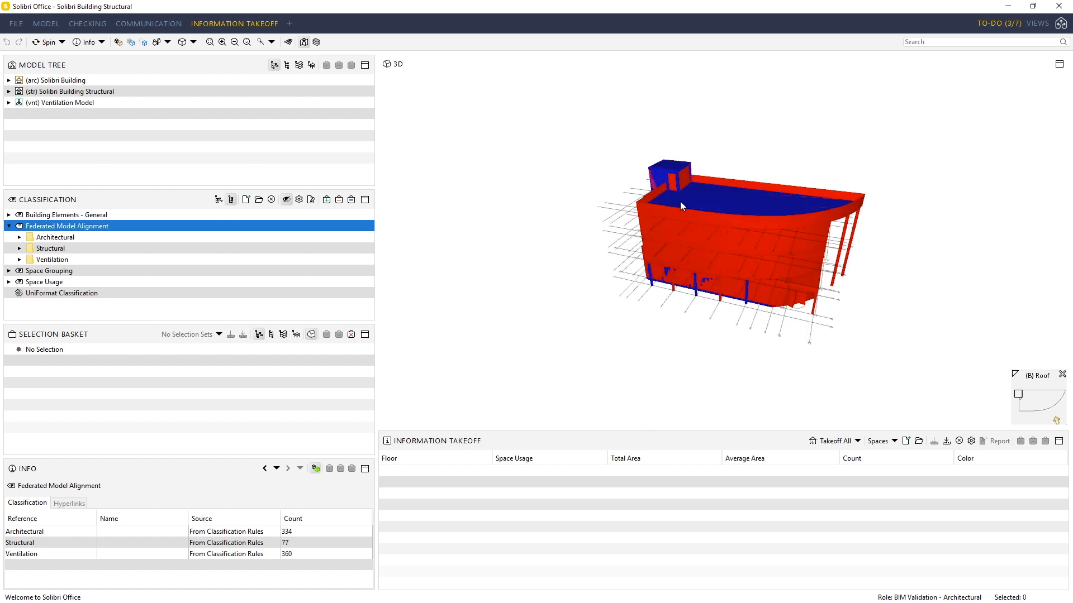
Step: Hide the components covering the roof to expose the ventilation ducts on the upper floor
{"action": "left_click", "coordinate": [101, 42]}
{"action": "left_click", "coordinate": [86, 80]}
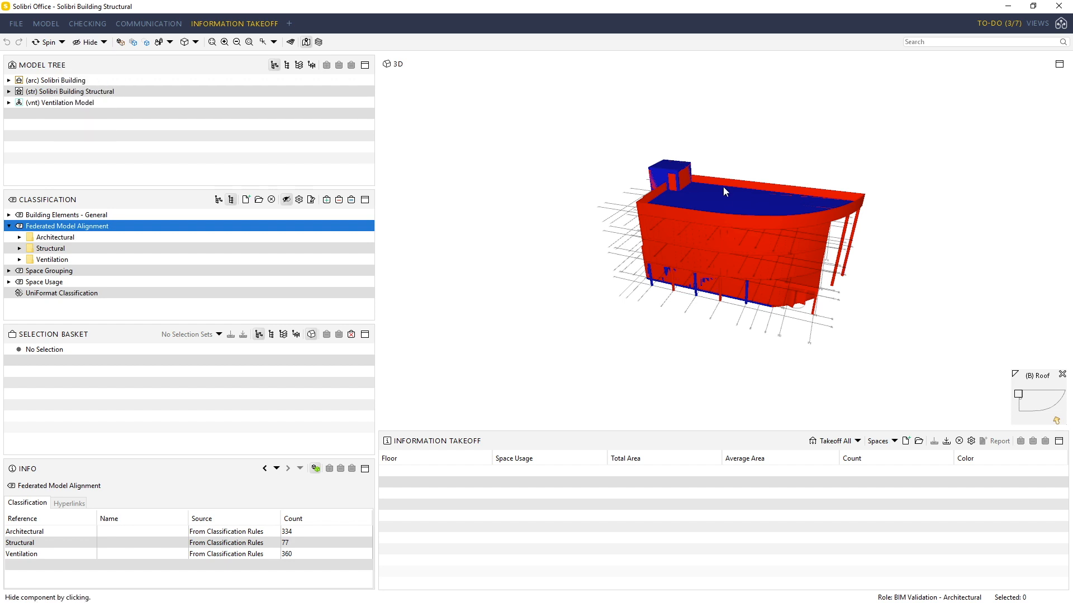
{"action": "left_click", "coordinate": [752, 203]}
{"action": "left_click_drag", "start_coordinate": [759, 209], "coordinate": [743, 257]}
{"action": "scroll", "coordinate": [721, 201], "scroll_direction": "up", "scroll_amount": 5}
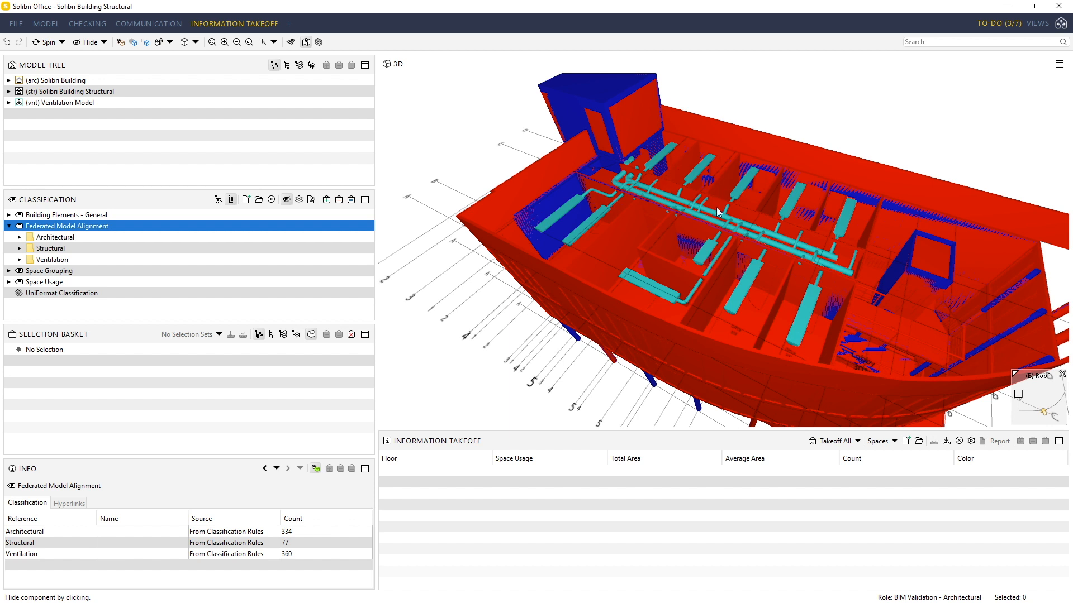
Step: Create a horizontal section plane that cuts through the rooftop tower using the Sectioning tool
{"action": "left_click", "coordinate": [104, 42]}
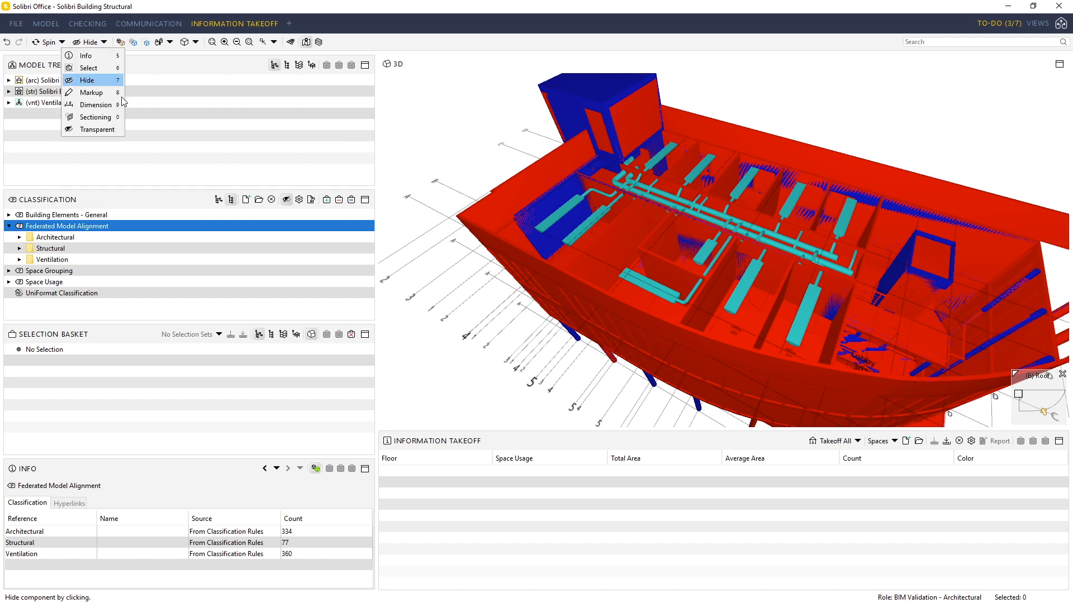
{"action": "left_click", "coordinate": [95, 117]}
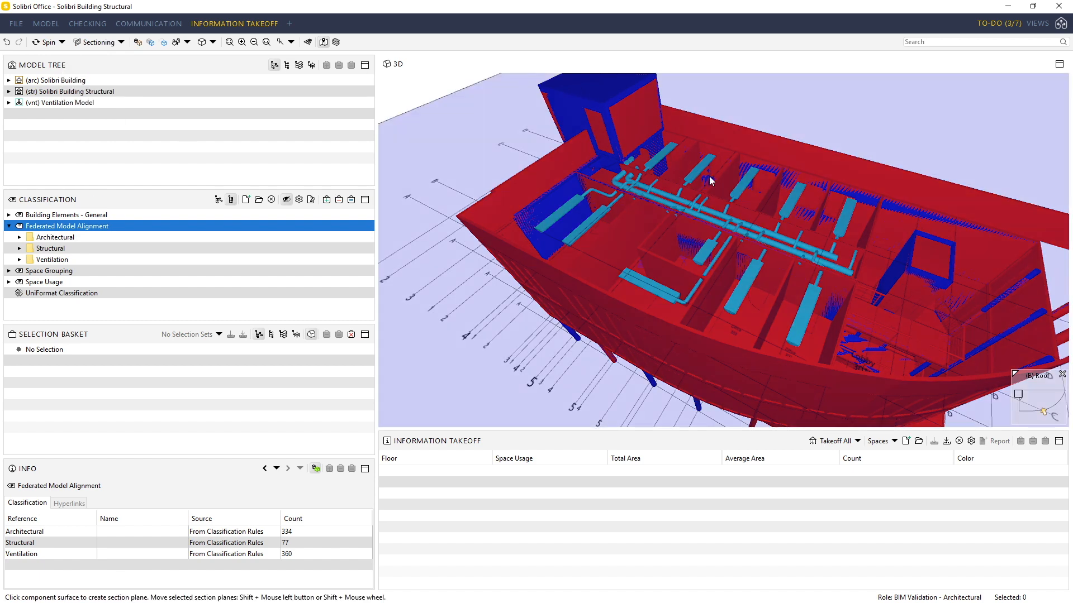
{"action": "left_click", "coordinate": [734, 179]}
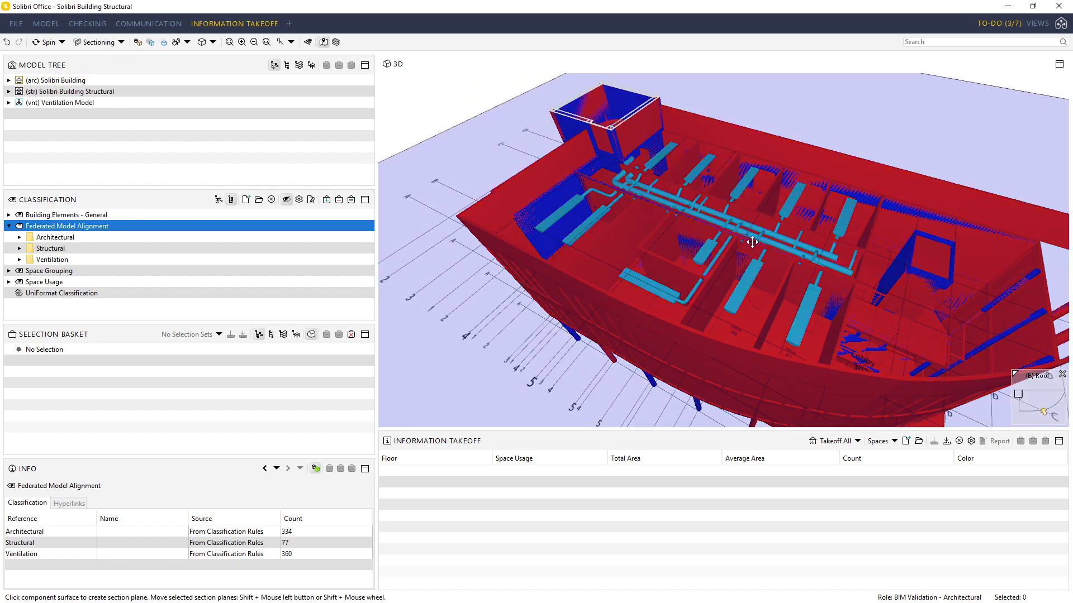
Step: Lower the section plane to cut through the upper floor, and examine the ventilation ducts where they enter the shaft beside the spiral stair
{"action": "left_click_drag", "start_coordinate": [759, 285], "coordinate": [809, 449], "text": "shift"}
{"action": "left_click_drag", "start_coordinate": [780, 260], "coordinate": [783, 304], "text": "shift"}
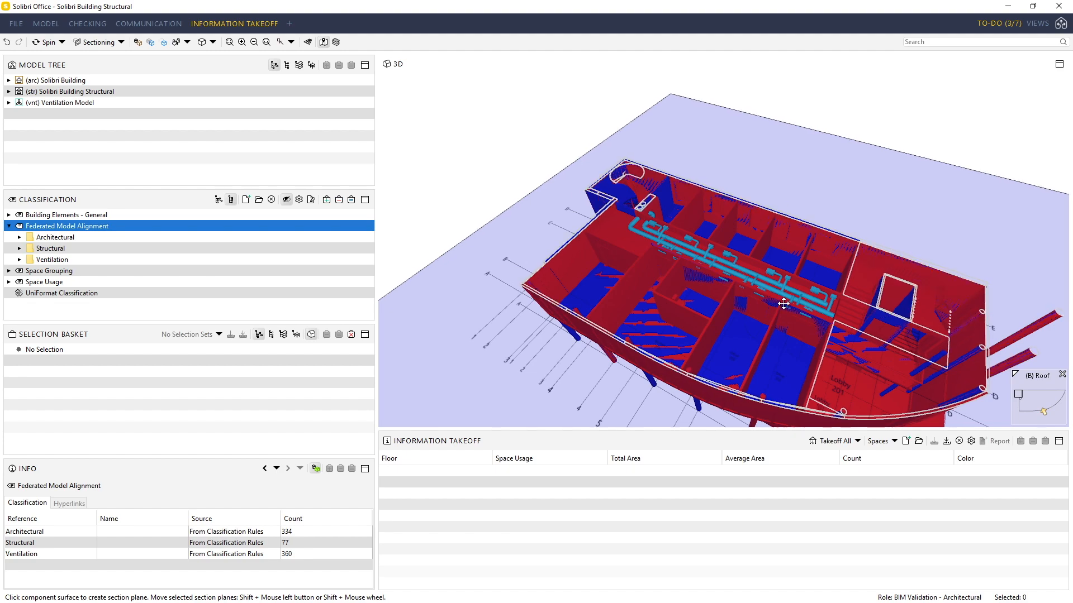
{"action": "left_click_drag", "start_coordinate": [791, 288], "coordinate": [761, 249]}
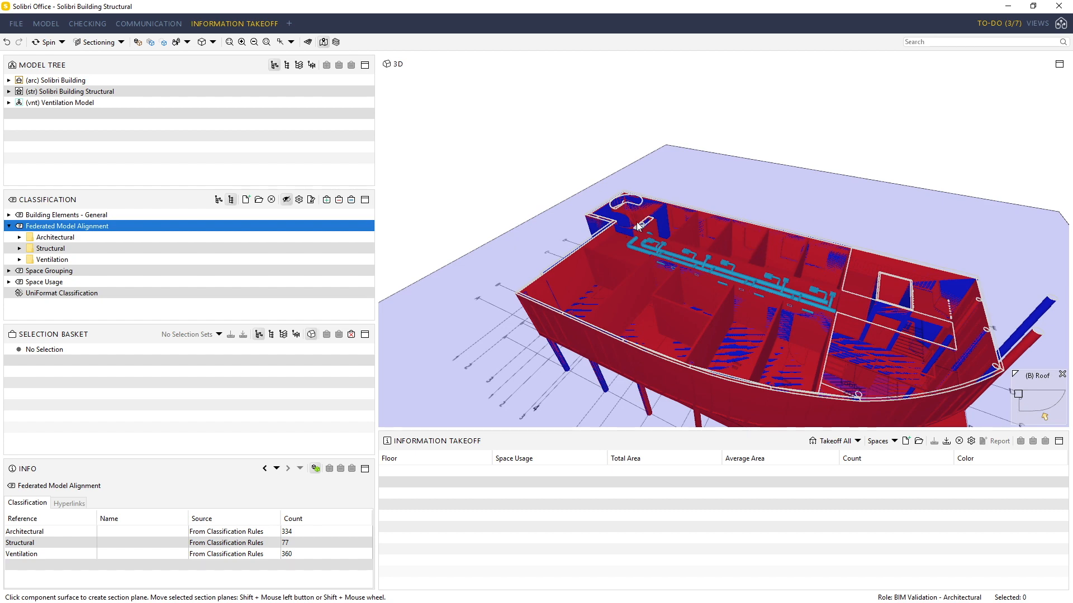
{"action": "left_click_drag", "start_coordinate": [636, 222], "coordinate": [644, 224]}
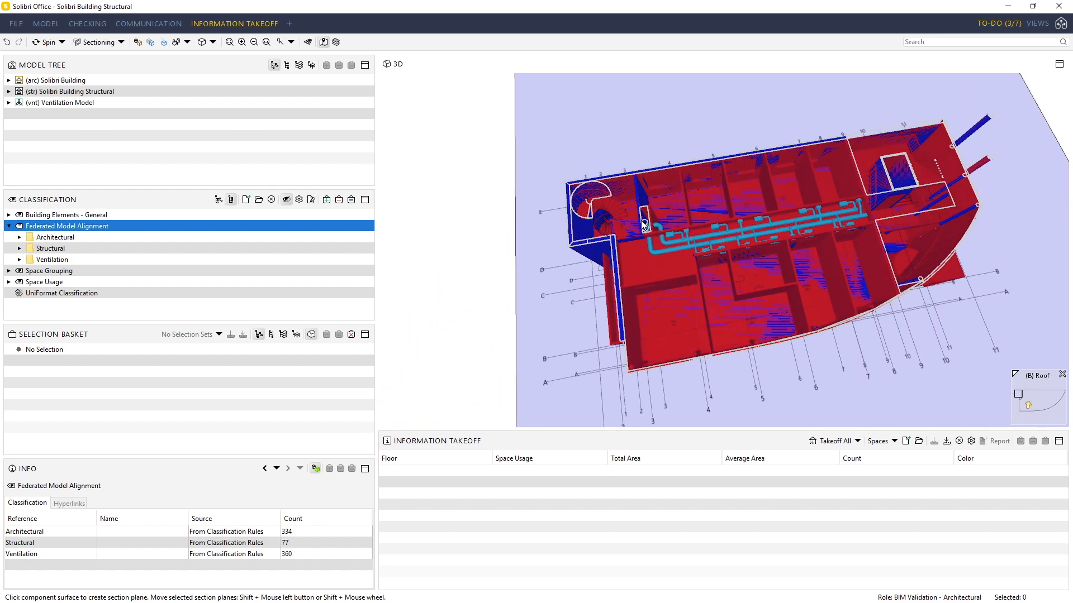
{"action": "scroll", "coordinate": [645, 226], "scroll_direction": "up", "scroll_amount": 10}
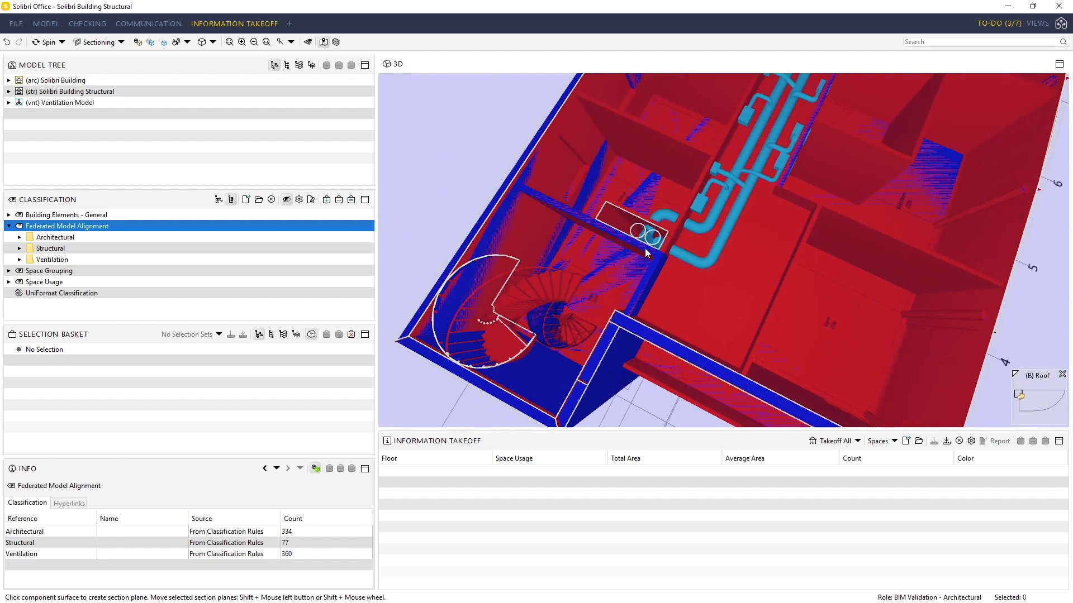
{"action": "left_click_drag", "start_coordinate": [645, 252], "coordinate": [773, 209]}
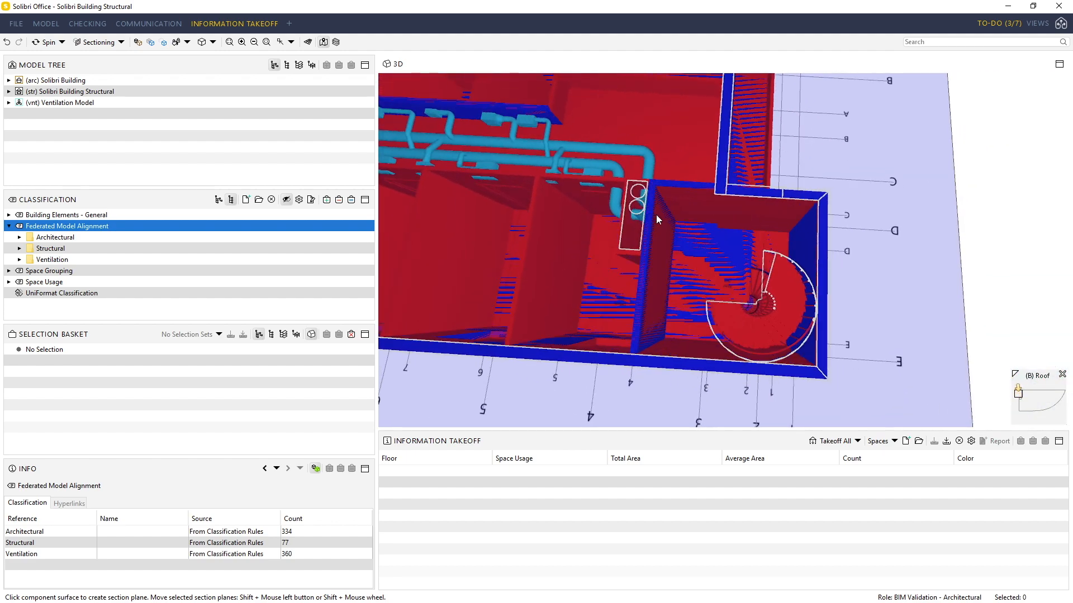
{"action": "mouse_move", "coordinate": [656, 214]}
{"action": "left_mouse_down"}
{"action": "mouse_move", "coordinate": [719, 206]}
{"action": "mouse_move", "coordinate": [625, 221]}
{"action": "mouse_move", "coordinate": [703, 179]}
{"action": "mouse_move", "coordinate": [742, 179]}
{"action": "mouse_move", "coordinate": [598, 147]}
{"action": "left_mouse_up"}
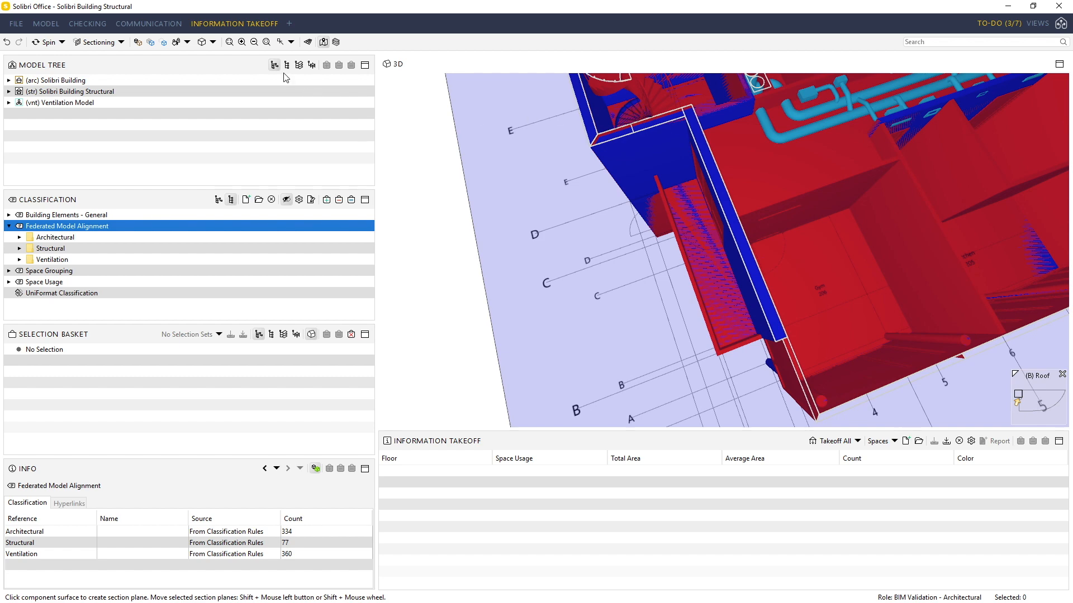
Step: Restore the whole building in the 3D view without sectioning or classification colors, and switch to the Model layout
{"action": "left_click", "coordinate": [138, 42]}
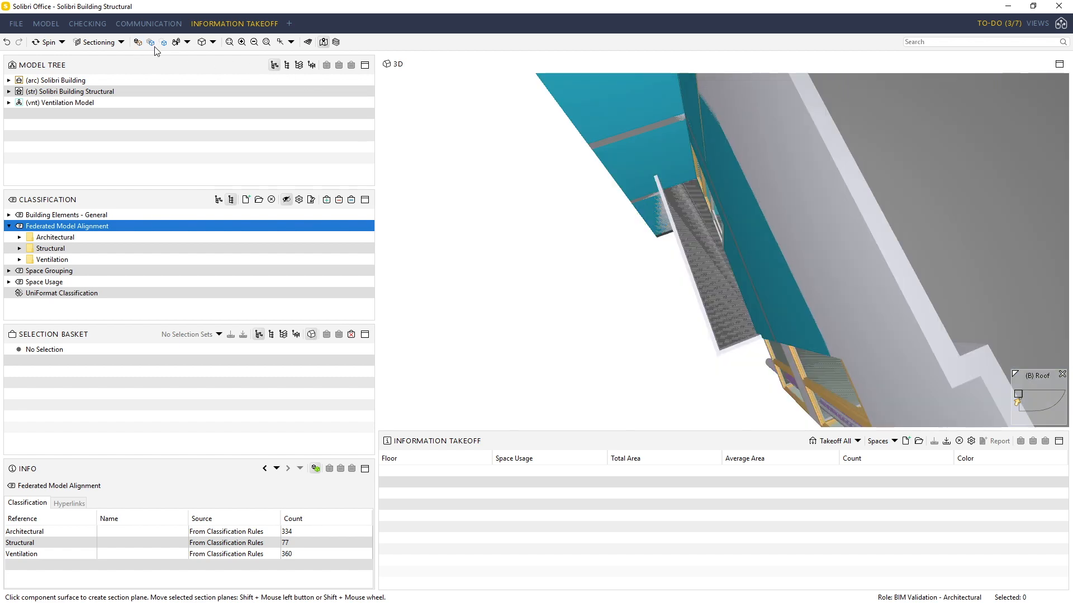
{"action": "left_click", "coordinate": [281, 43]}
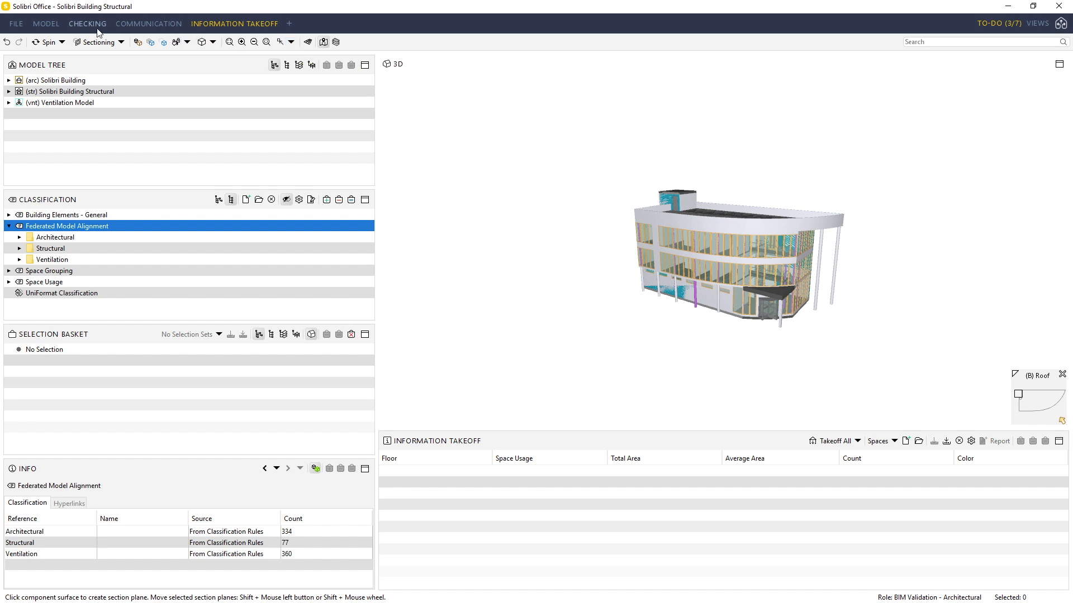
{"action": "left_click", "coordinate": [46, 24]}
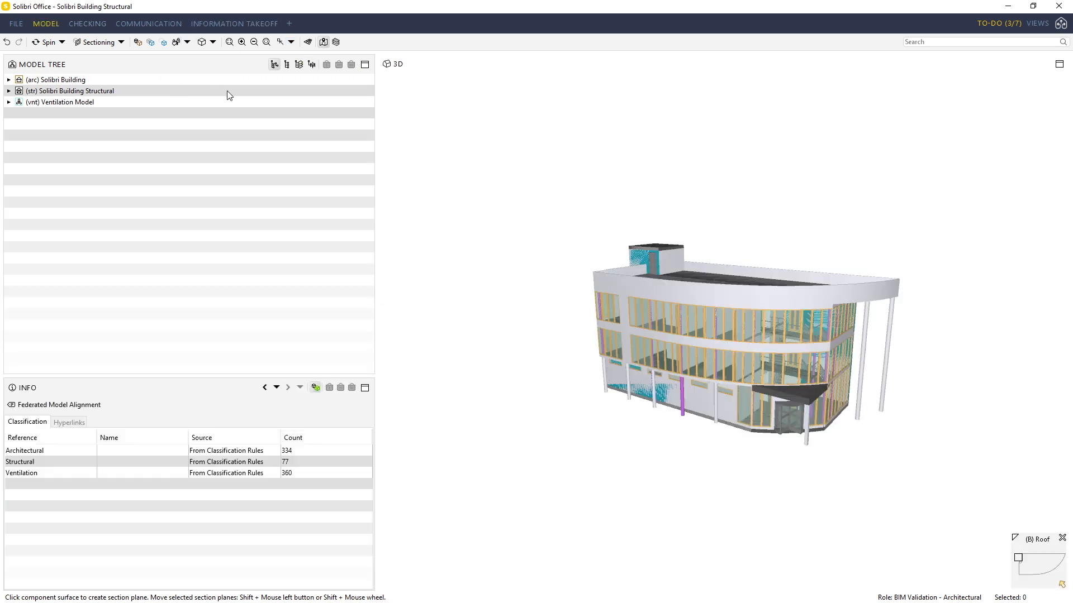
Step: Examine the curved parapet wall's properties with the Info tool, from Identification and Quantities through Relations and Classification to Pset_WallCommon and BaseQuantities
{"action": "left_click", "coordinate": [121, 41]}
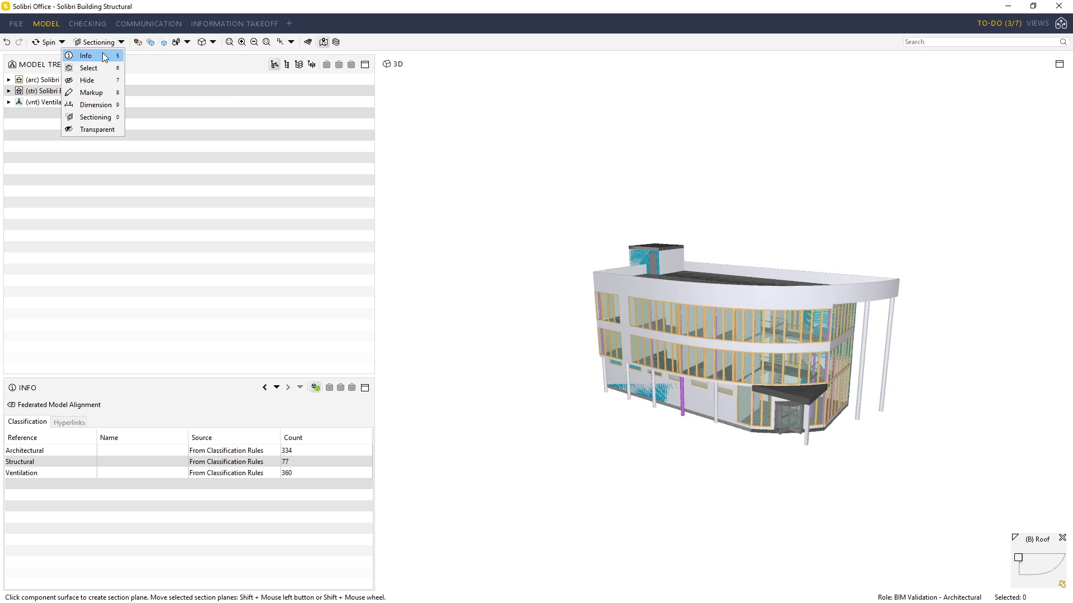
{"action": "left_click", "coordinate": [101, 55]}
{"action": "left_click", "coordinate": [790, 302]}
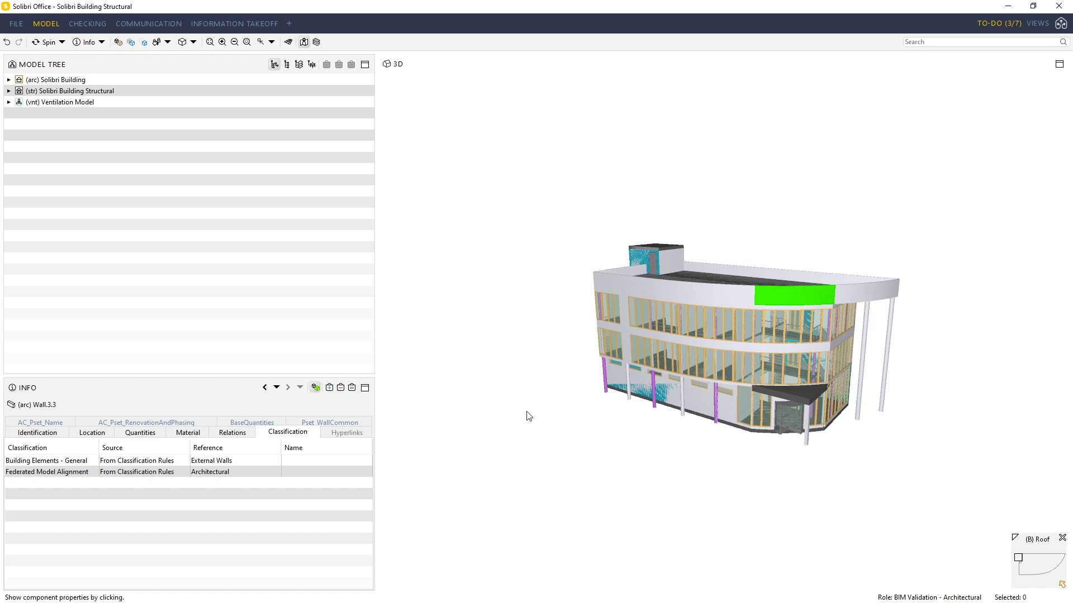
{"action": "left_click", "coordinate": [55, 433]}
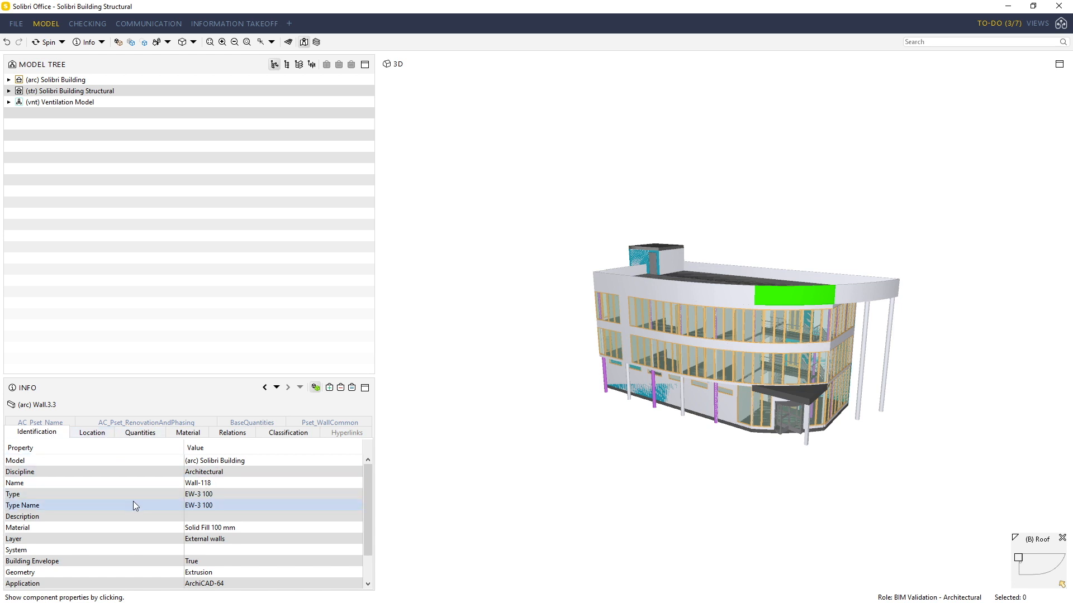
{"action": "left_click", "coordinate": [101, 433]}
{"action": "left_click", "coordinate": [144, 436]}
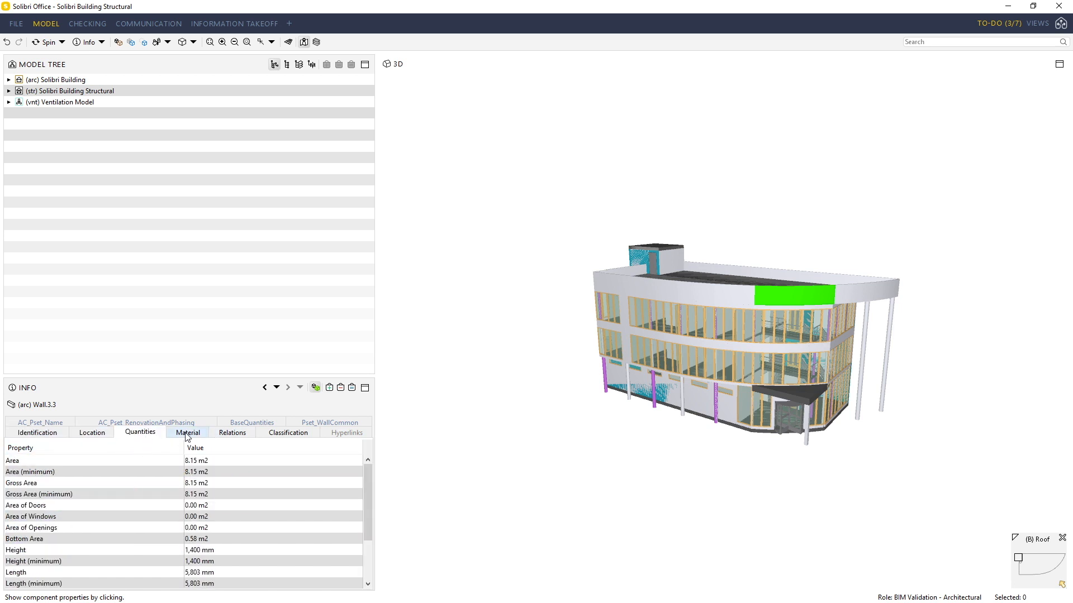
{"action": "left_click", "coordinate": [189, 435]}
{"action": "left_click", "coordinate": [242, 436]}
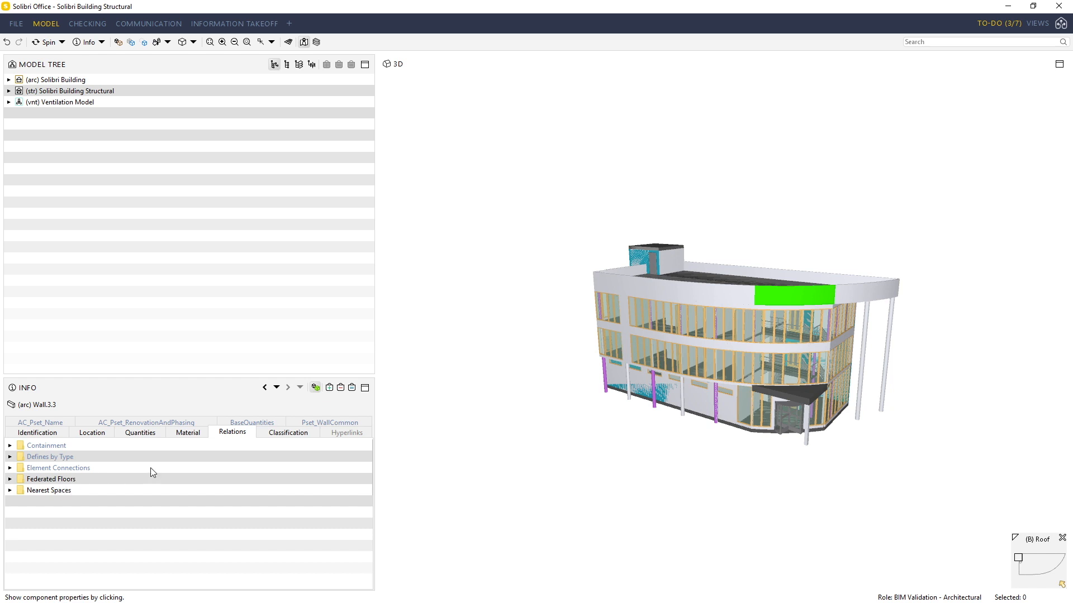
{"action": "left_click", "coordinate": [290, 436]}
{"action": "left_click", "coordinate": [339, 425]}
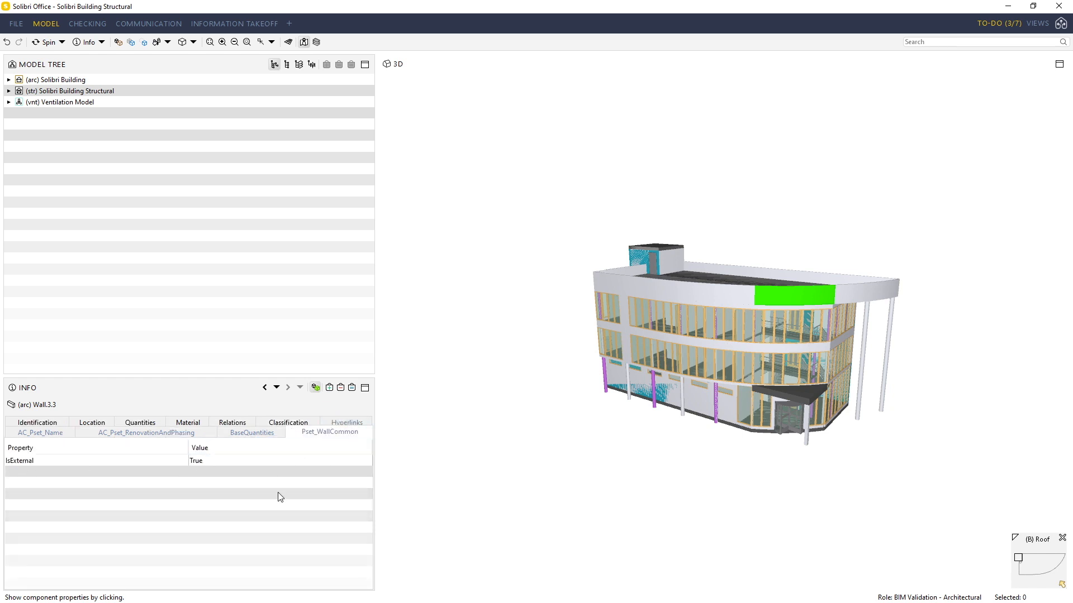
{"action": "left_click", "coordinate": [260, 437]}
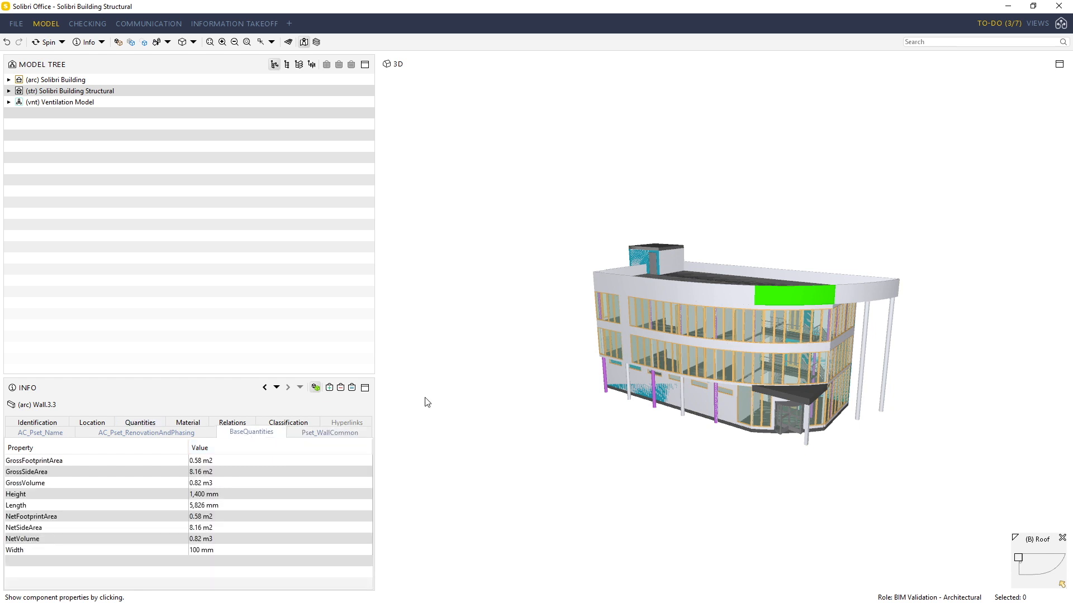
Step: Examine the identification properties of an upper-floor window, the revolving entrance door, the structural ground-floor wall and the parapet wall
{"action": "left_click", "coordinate": [730, 323]}
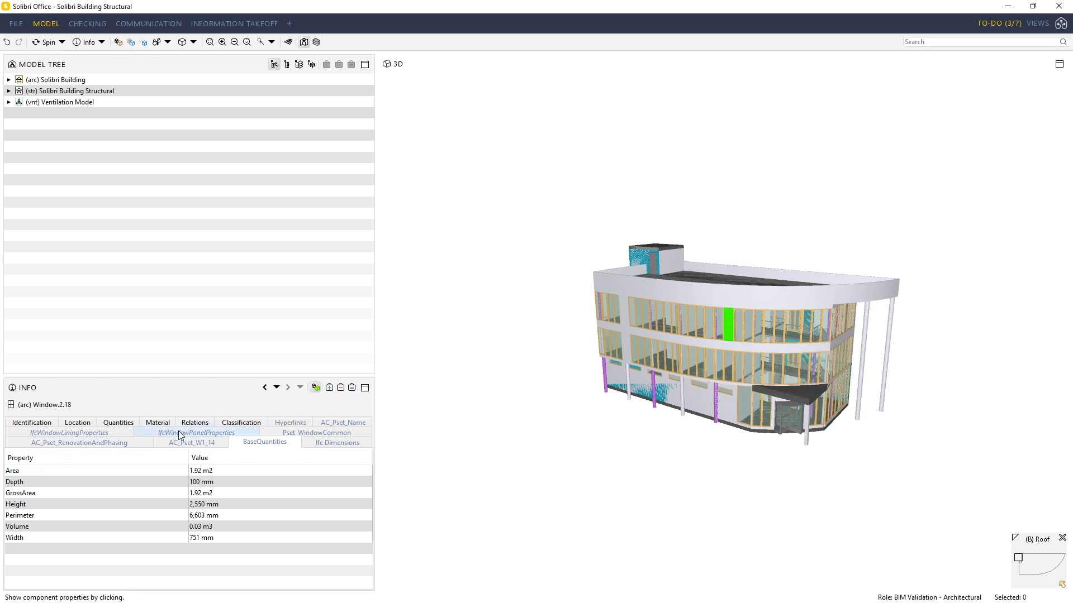
{"action": "left_click", "coordinate": [46, 425]}
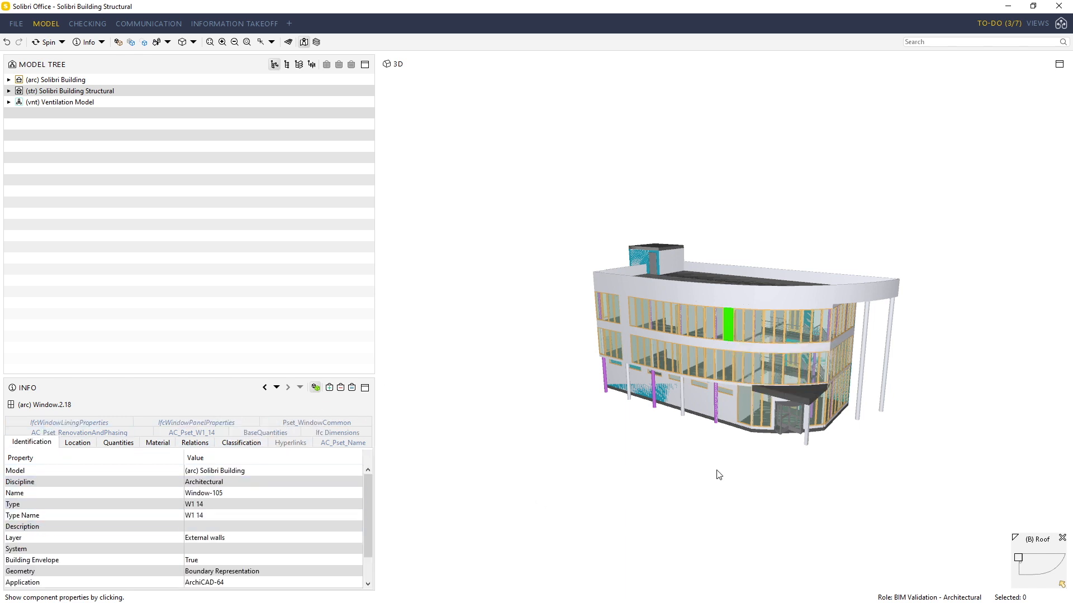
{"action": "left_click", "coordinate": [785, 414]}
{"action": "mouse_move", "coordinate": [785, 414]}
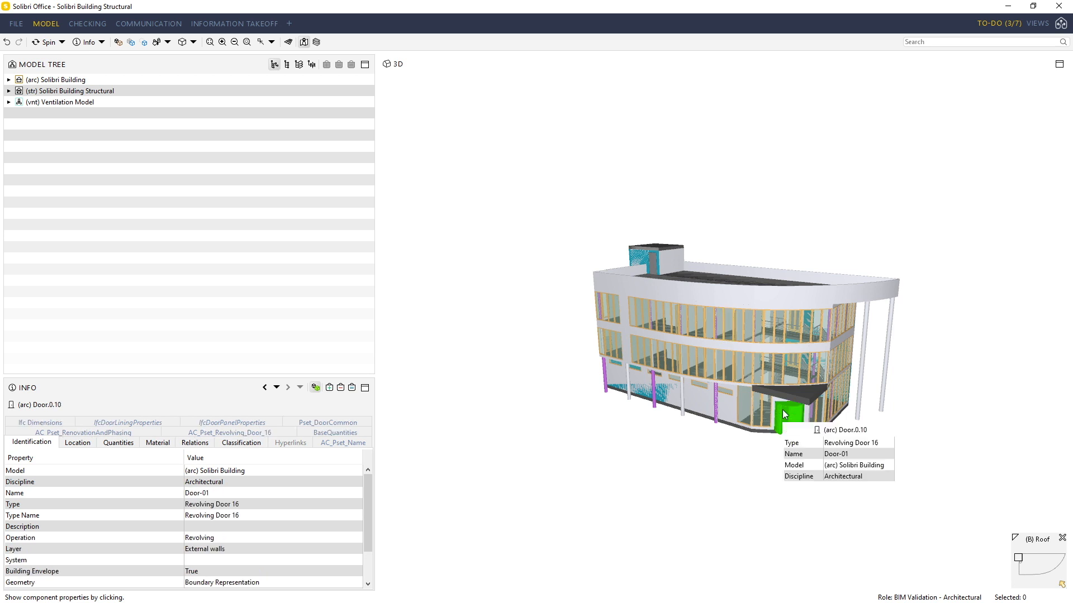
{"action": "left_click", "coordinate": [697, 400]}
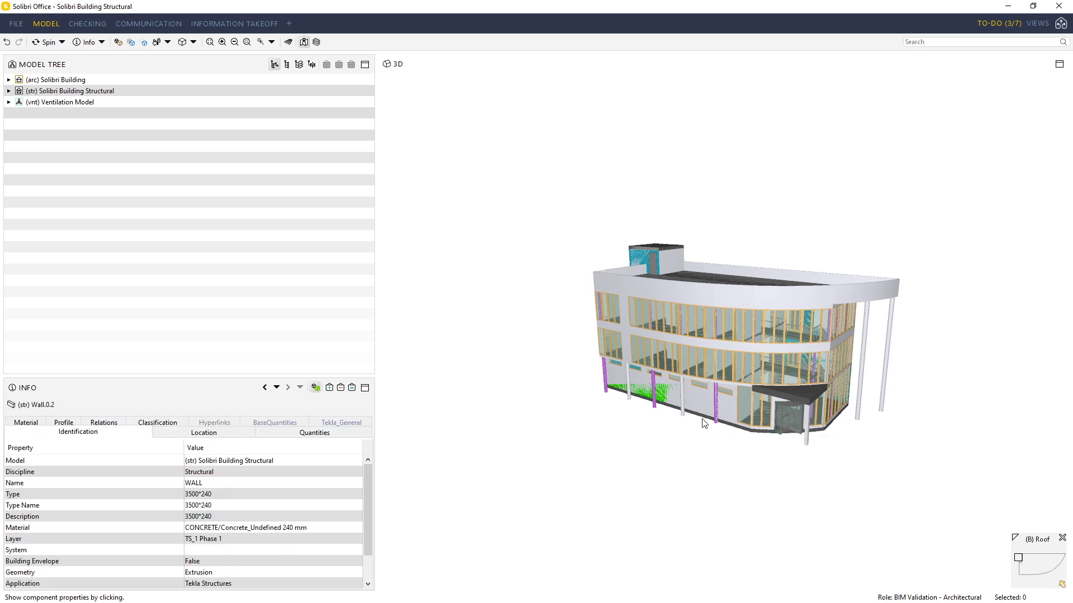
{"action": "mouse_move", "coordinate": [705, 397]}
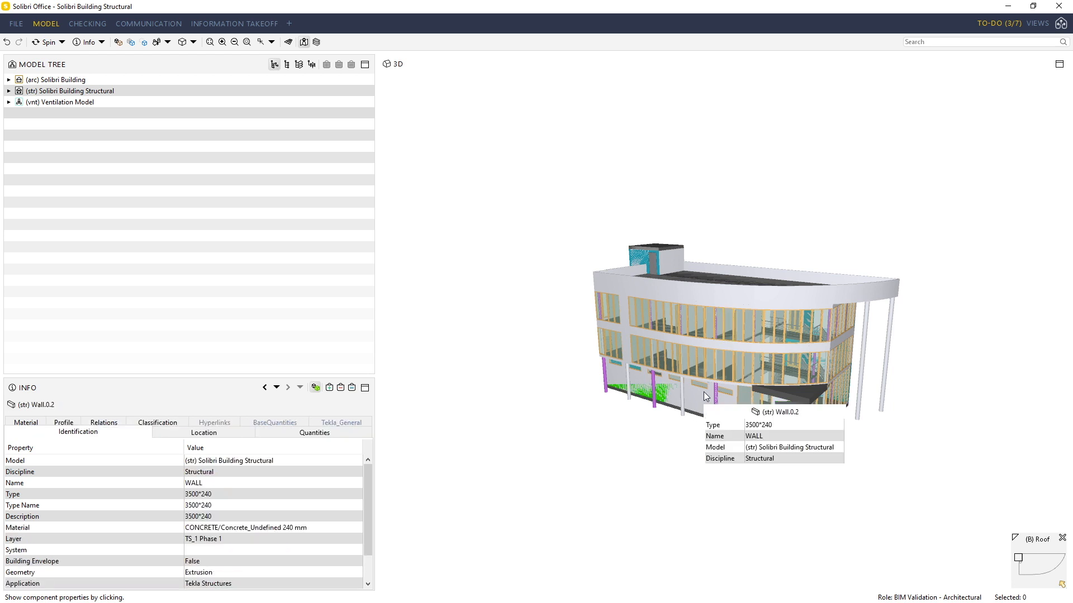
{"action": "left_click", "coordinate": [802, 300]}
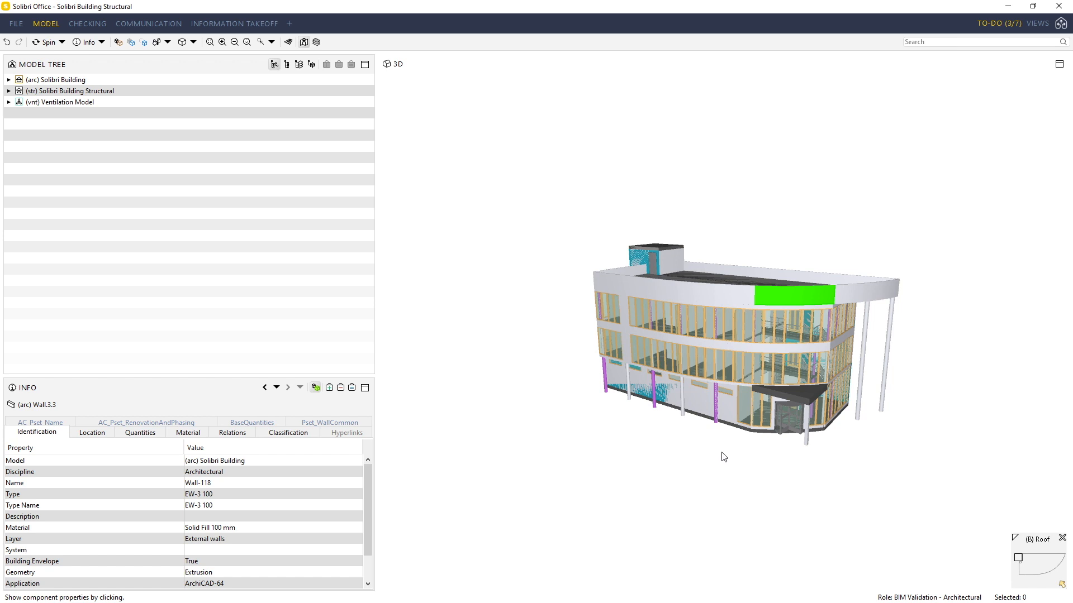
Step: Complete the Checking To-Do task for the Building Elements - General classification by reviewing its unclassified and classified components, and reset the 3D coloring
{"action": "left_click", "coordinate": [84, 28]}
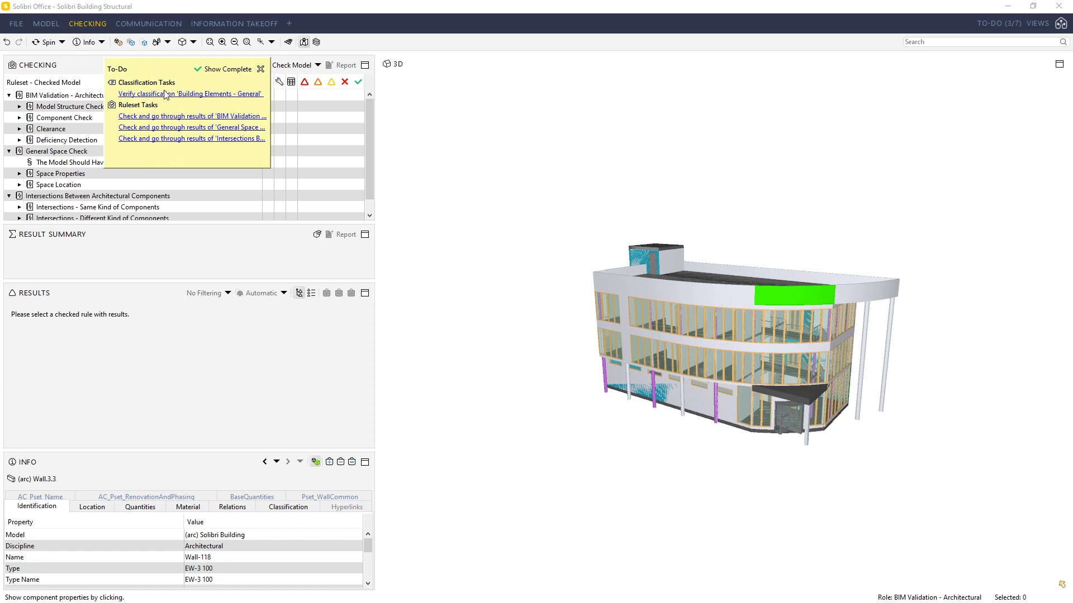
{"action": "left_click", "coordinate": [182, 95]}
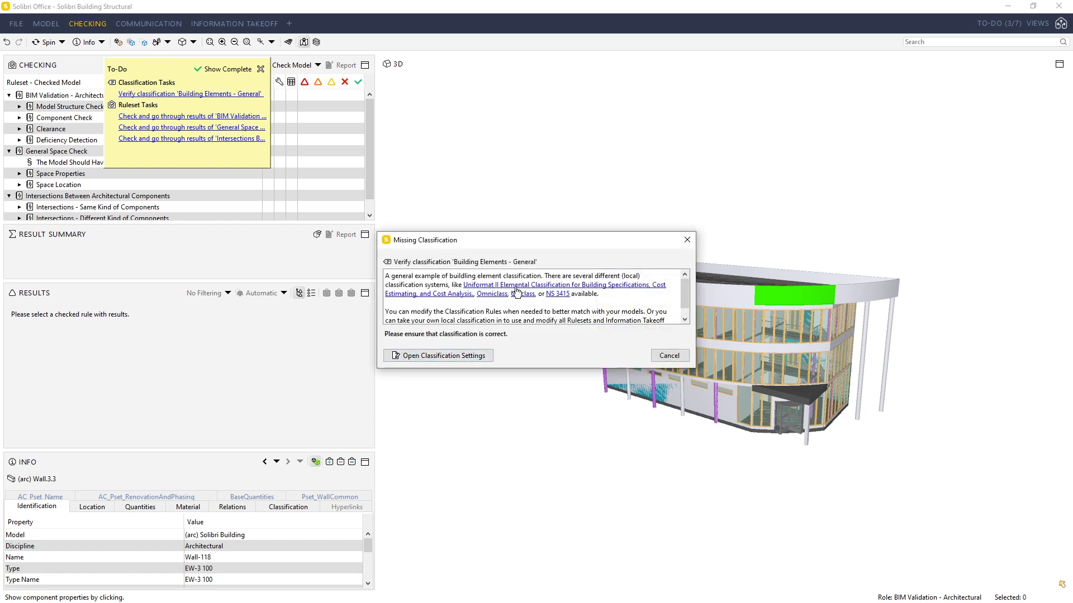
{"action": "left_click", "coordinate": [475, 356]}
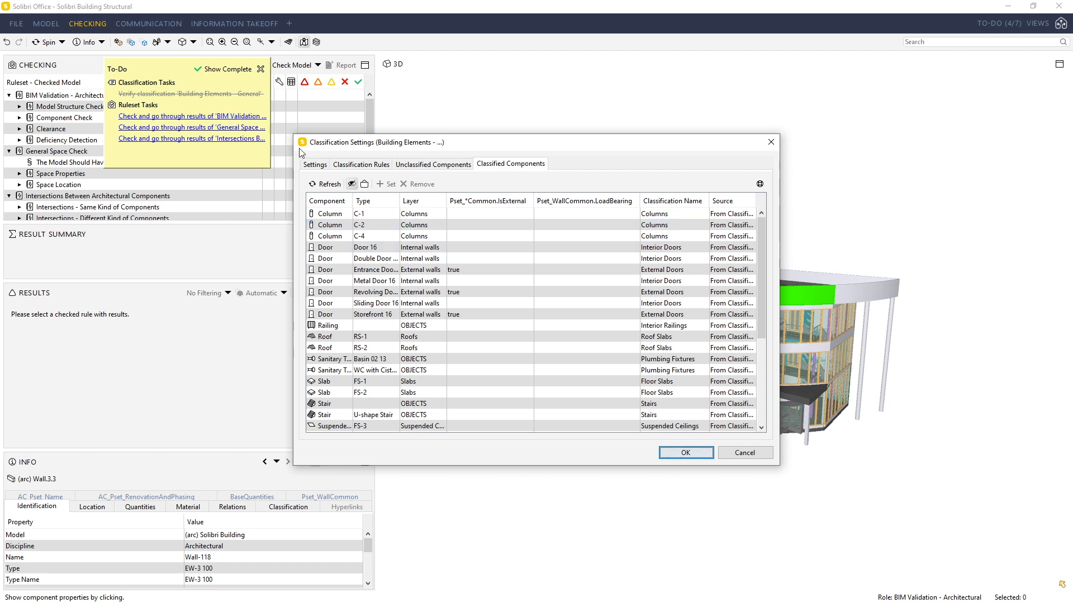
{"action": "left_click", "coordinate": [444, 164]}
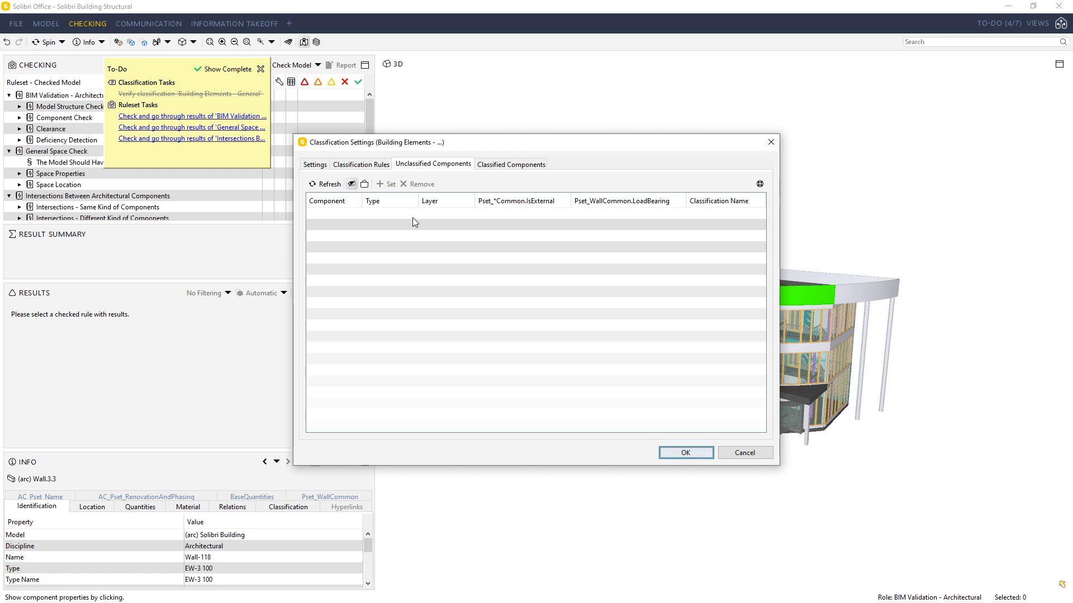
{"action": "left_click", "coordinate": [511, 164]}
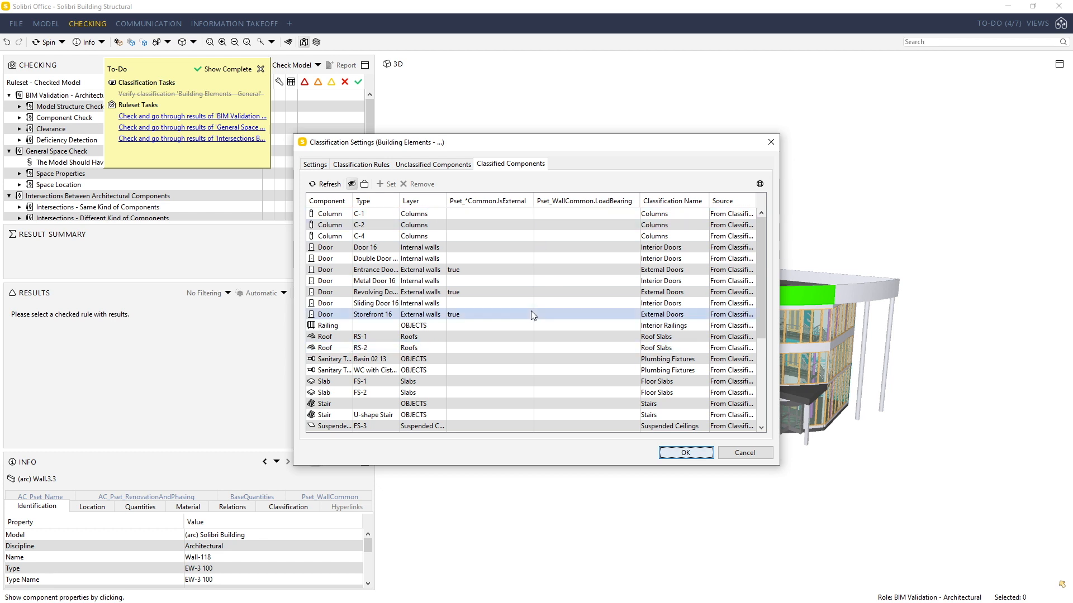
{"action": "left_click", "coordinate": [435, 166]}
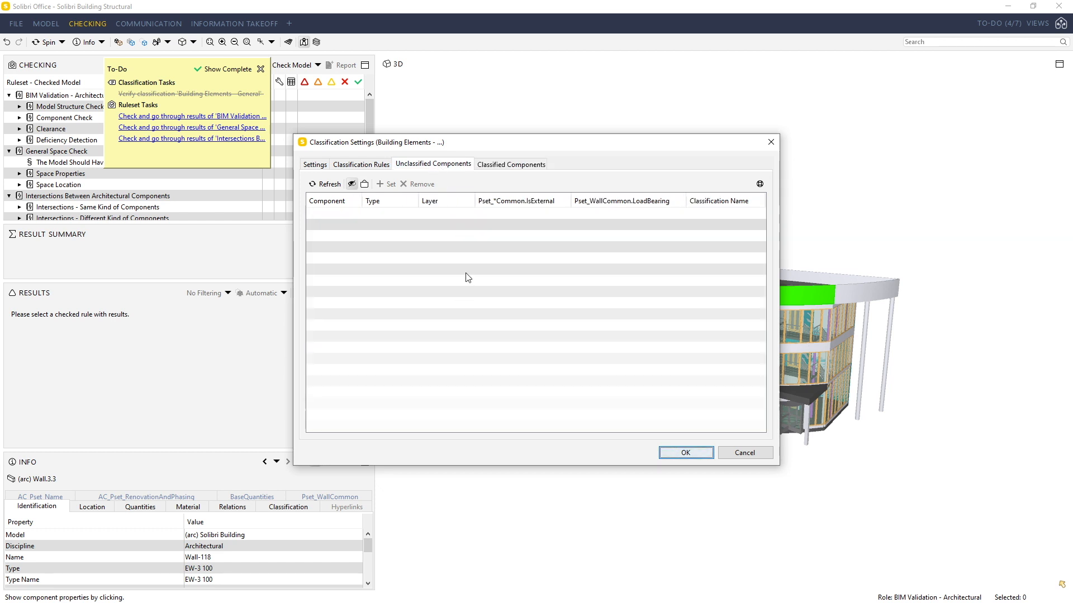
{"action": "left_click", "coordinate": [511, 164]}
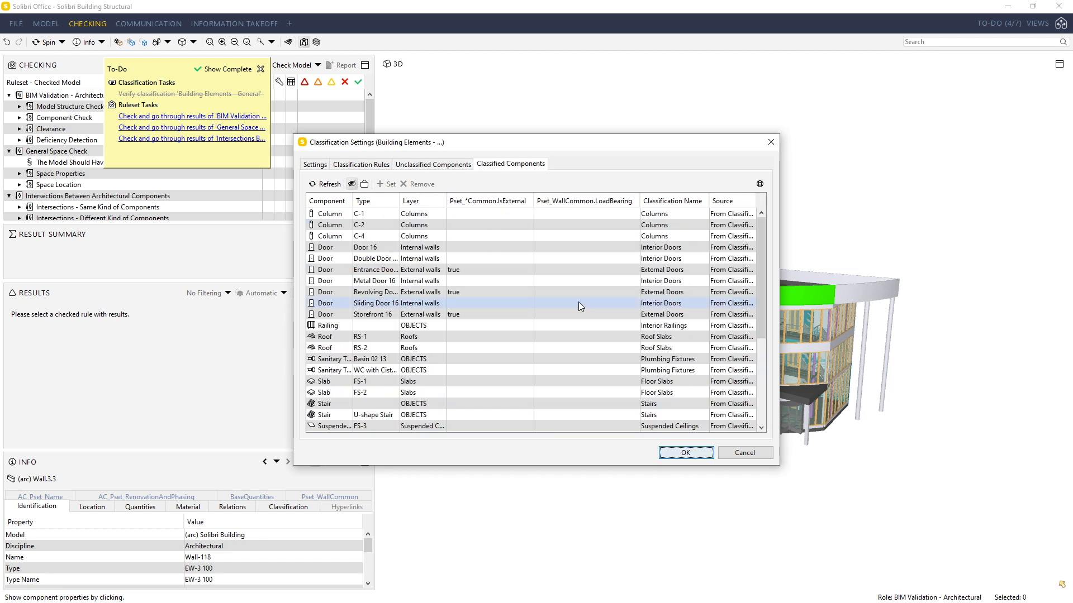
{"action": "left_click", "coordinate": [691, 455]}
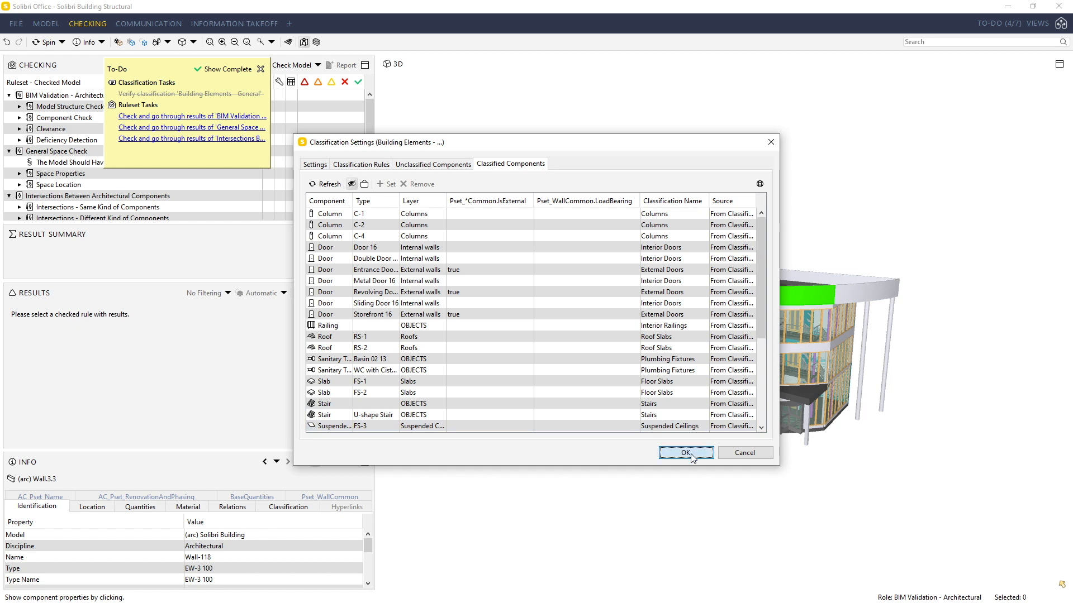
{"action": "left_click", "coordinate": [261, 69]}
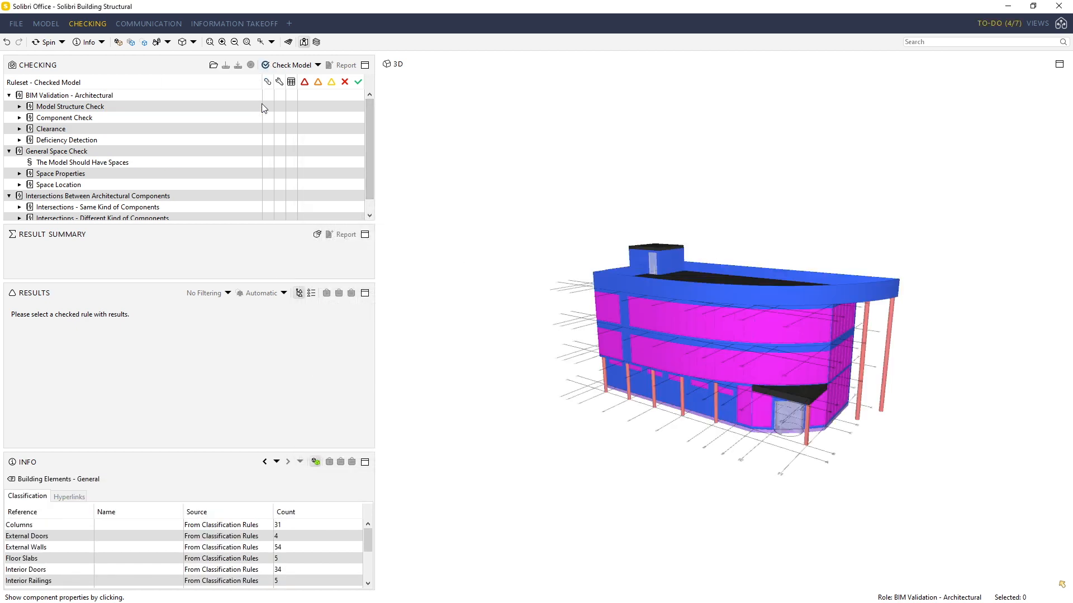
{"action": "left_click", "coordinate": [118, 44]}
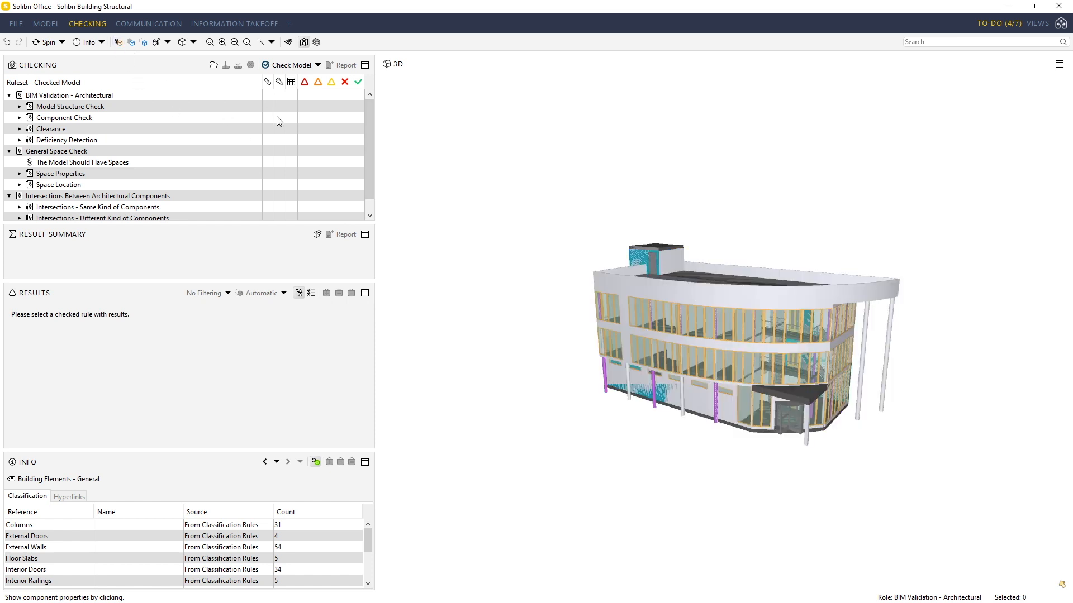
Step: Check the model against the loaded rulesets and filter out the moderate and low severity issues
{"action": "left_click", "coordinate": [286, 65]}
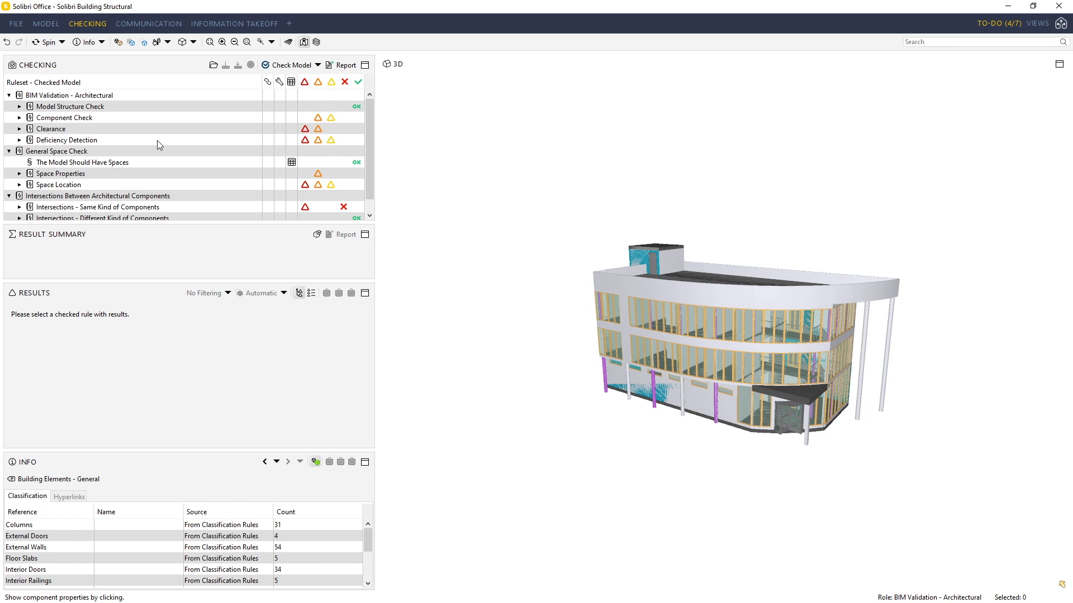
{"action": "scroll", "coordinate": [156, 140], "scroll_direction": "down", "scroll_amount": 1}
{"action": "scroll", "coordinate": [156, 139], "scroll_direction": "up", "scroll_amount": 1}
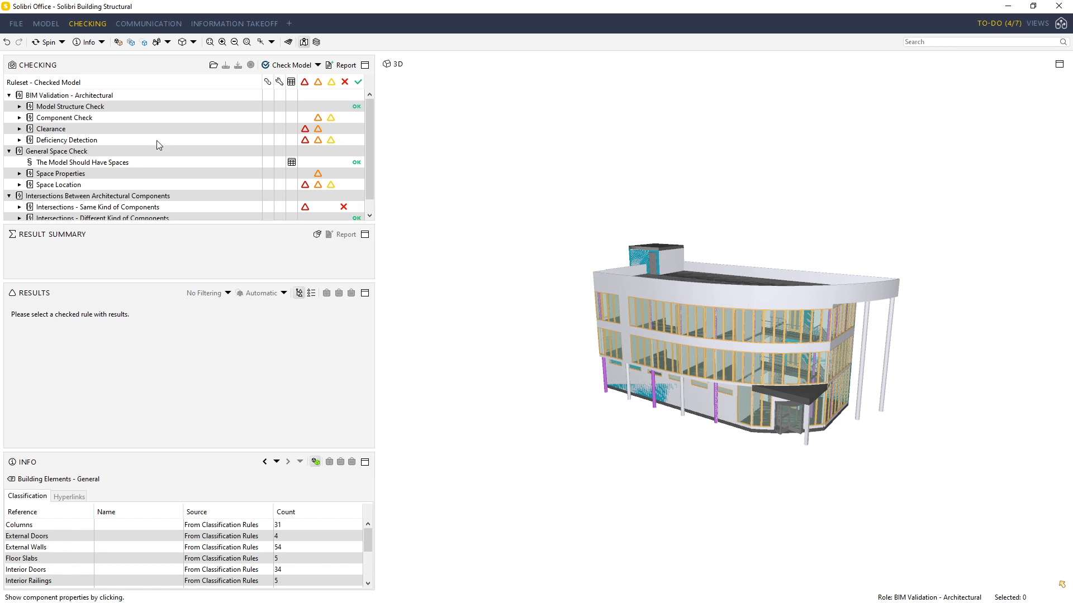
{"action": "left_click", "coordinate": [318, 81]}
{"action": "left_click", "coordinate": [341, 82]}
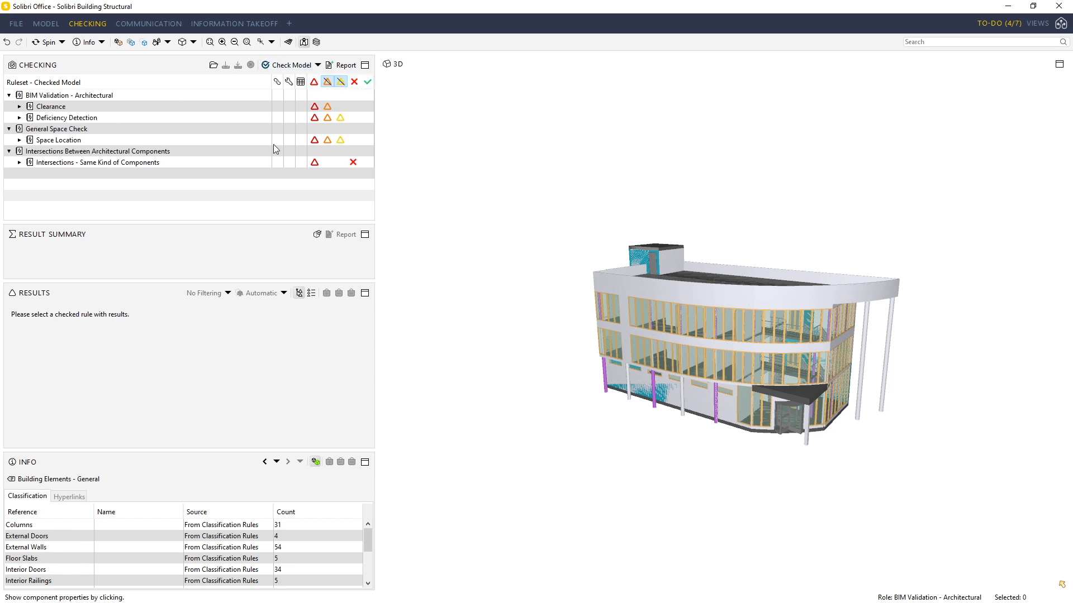
Step: Show the moderate and low severity issues again and read the description of the Model Hierarchy rule in Model Structure Check
{"action": "left_click", "coordinate": [330, 83]}
{"action": "left_click", "coordinate": [341, 82]}
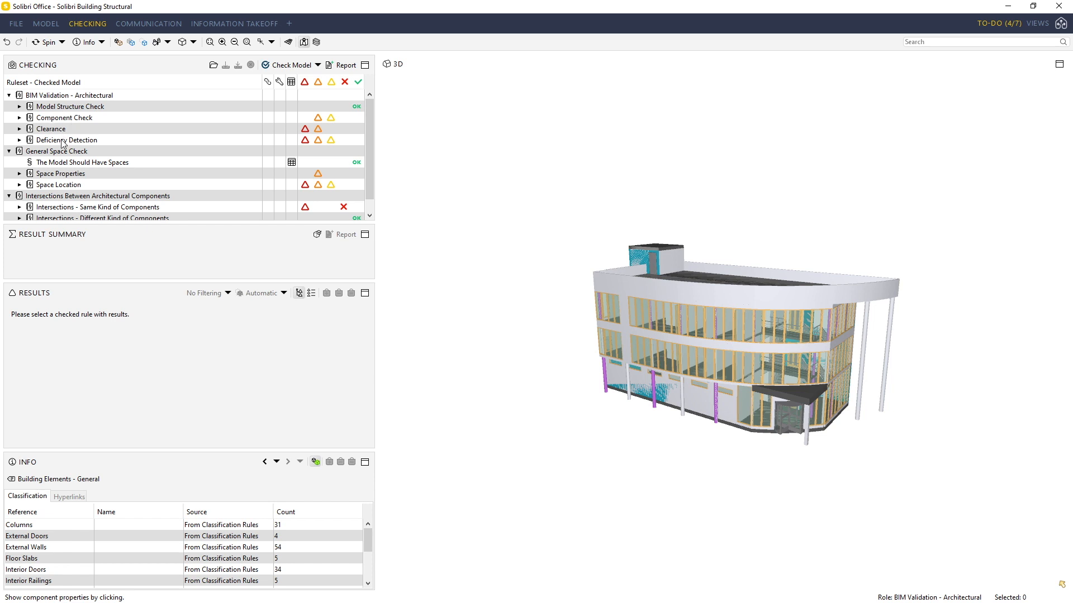
{"action": "left_click", "coordinate": [68, 108]}
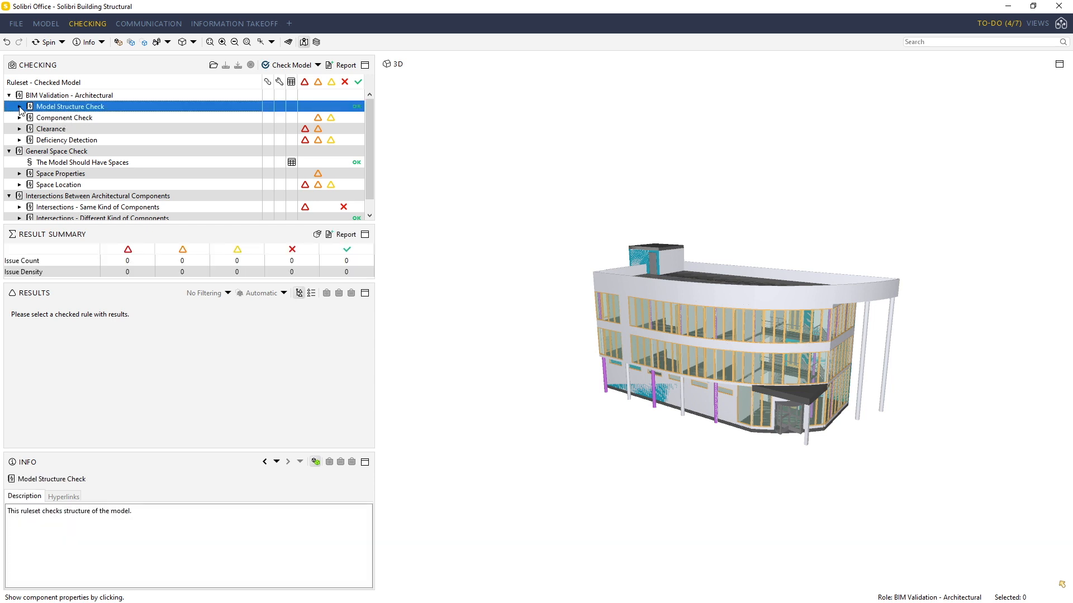
{"action": "left_click", "coordinate": [20, 107]}
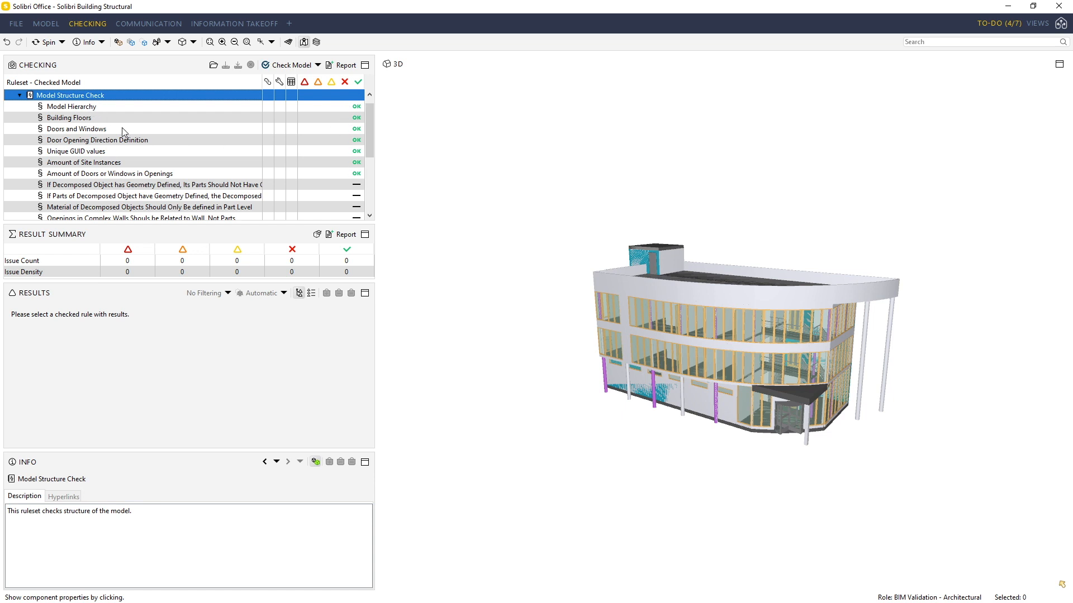
{"action": "left_click", "coordinate": [86, 107]}
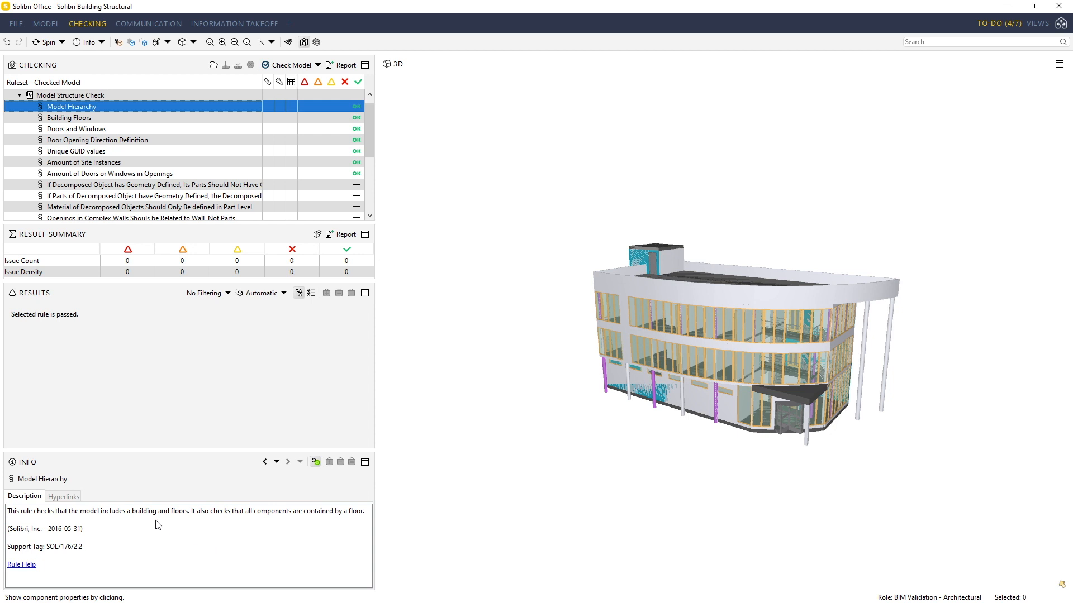
{"action": "left_click", "coordinate": [20, 95]}
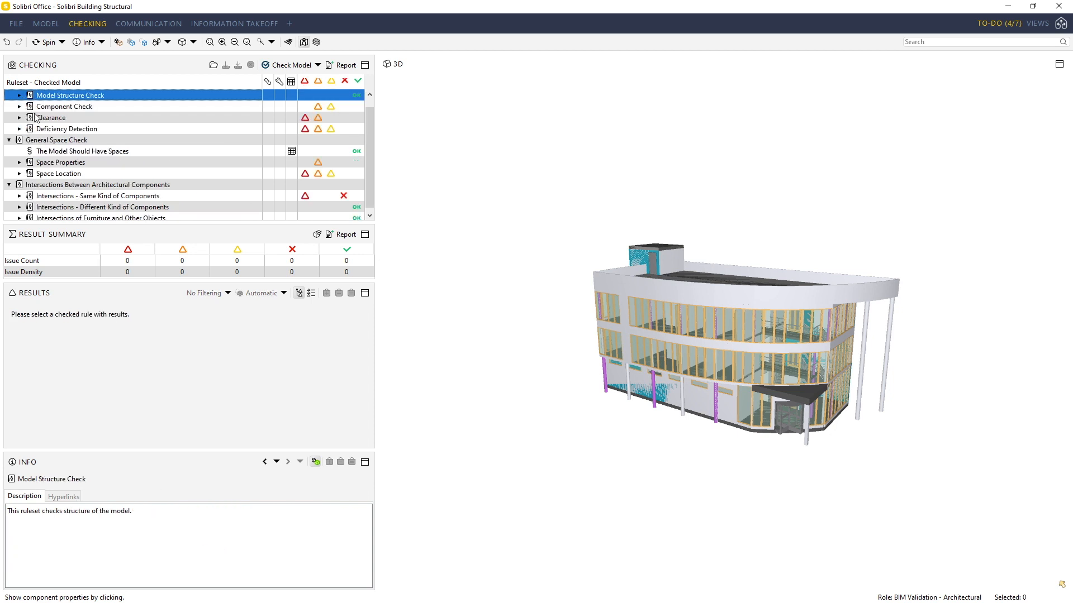
Step: Review the issue summary of Component Check and collapse the General Space Check and Intersections Between Architectural Components rulesets
{"action": "left_click", "coordinate": [74, 110]}
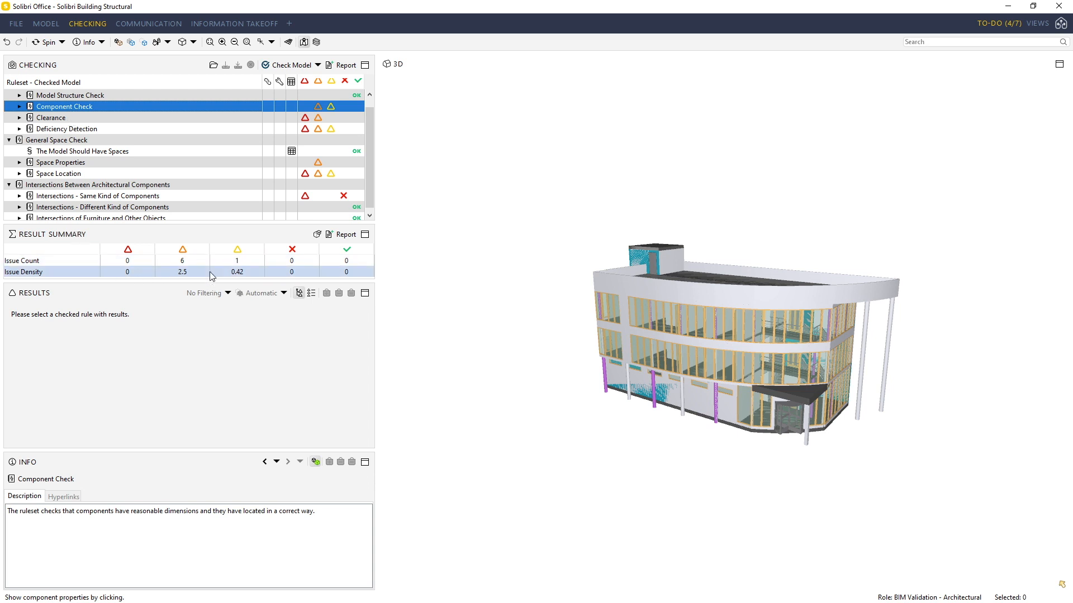
{"action": "scroll", "coordinate": [79, 132], "scroll_direction": "up", "scroll_amount": 1}
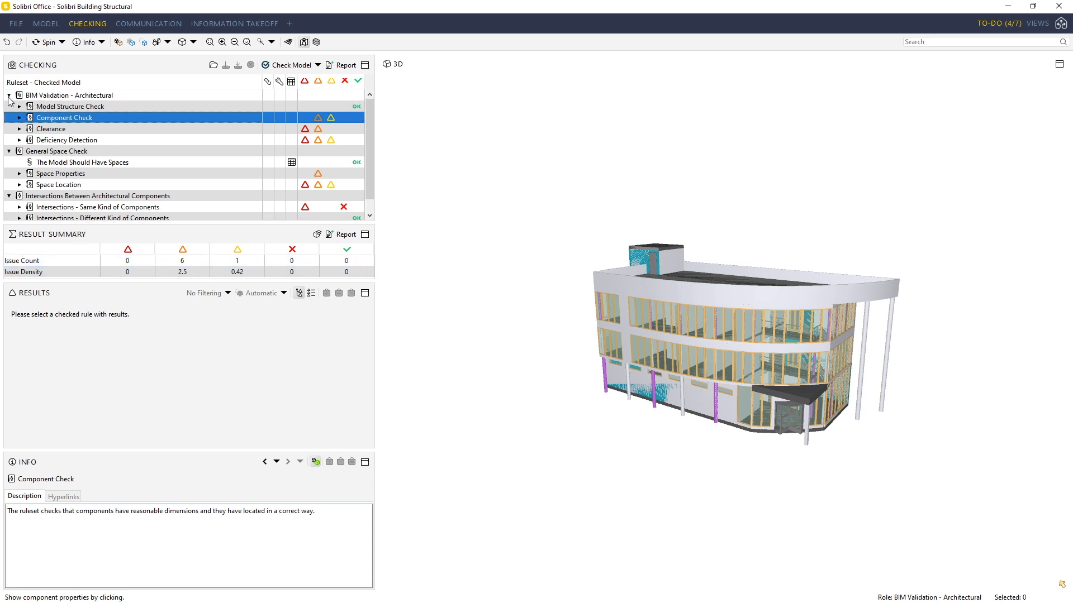
{"action": "left_click", "coordinate": [9, 151]}
{"action": "left_click", "coordinate": [8, 163]}
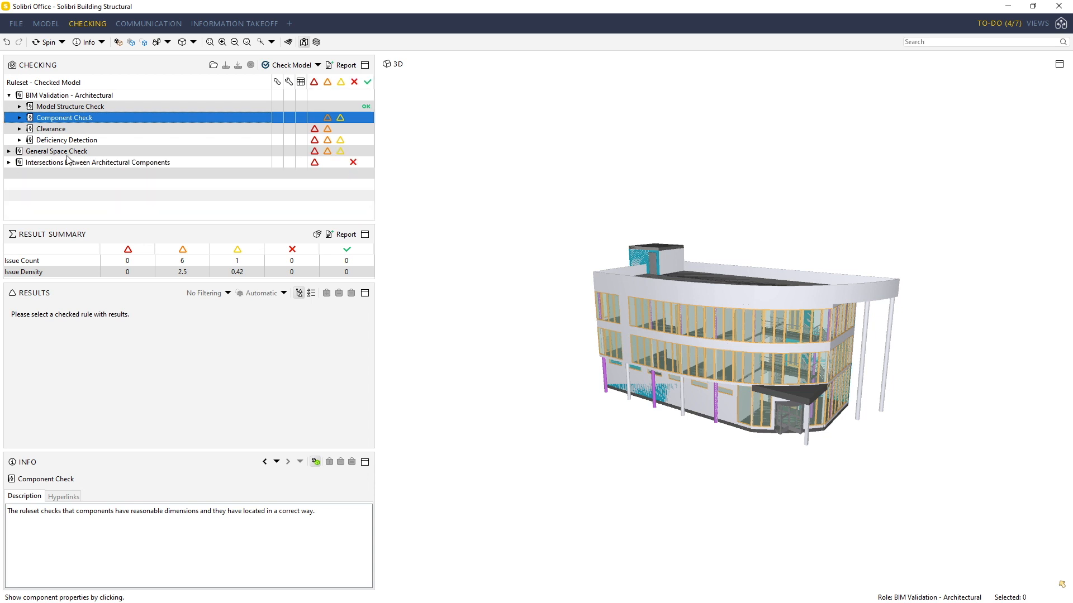
Step: Select all rulesets and visualize their critical, moderate and low severity issues in 3D, first separately and finally all three together
{"action": "key", "text": "ctrl+a"}
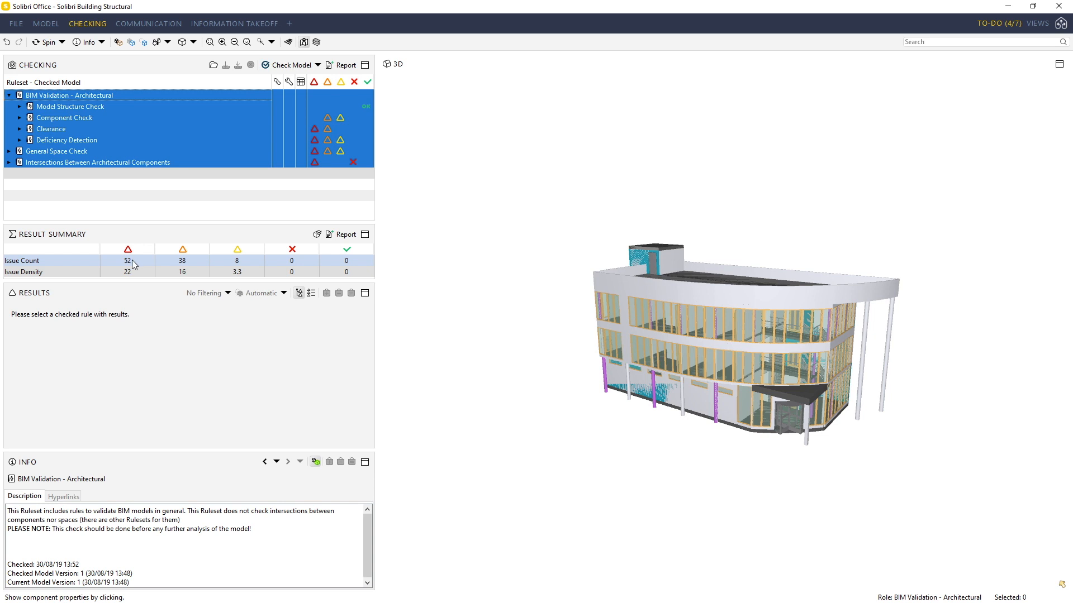
{"action": "left_click", "coordinate": [127, 261]}
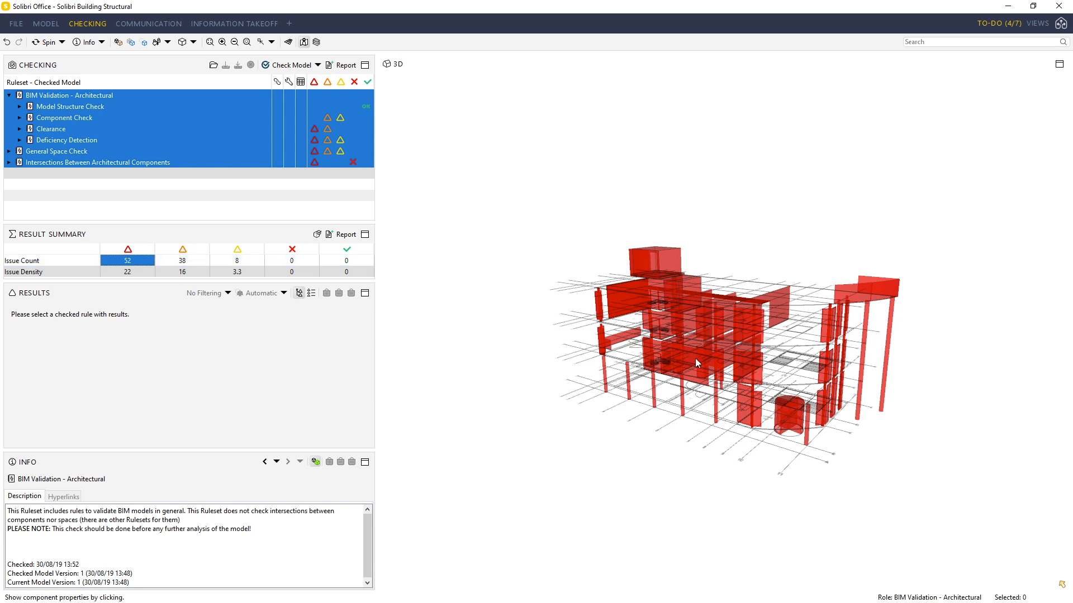
{"action": "left_click", "coordinate": [196, 261]}
{"action": "left_click", "coordinate": [252, 261]}
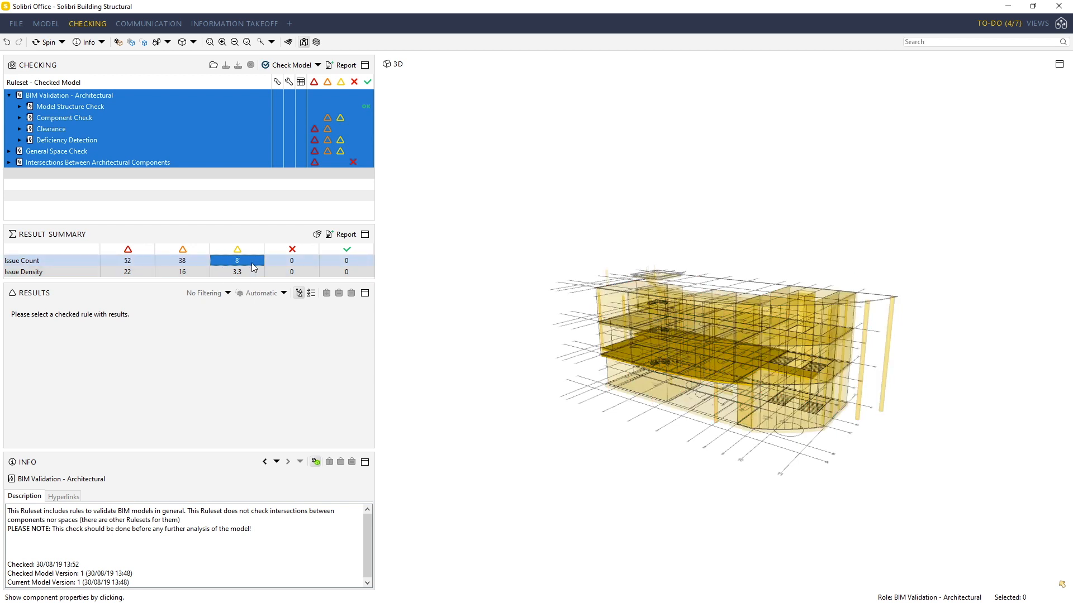
{"action": "left_click_drag", "start_coordinate": [239, 260], "coordinate": [156, 261]}
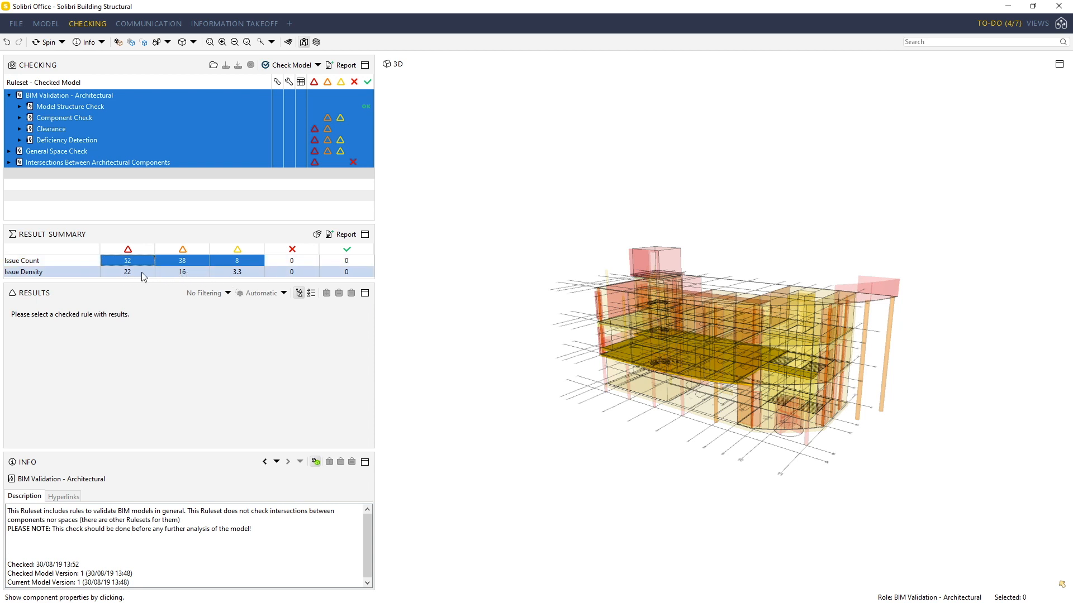
{"action": "mouse_move", "coordinate": [142, 273]}
Step: Open the Wall Height rule's results under Component Check, Component Dimensions and Wall Dimensions Should Be Sensible
{"action": "left_click", "coordinate": [49, 108]}
{"action": "left_click", "coordinate": [43, 120]}
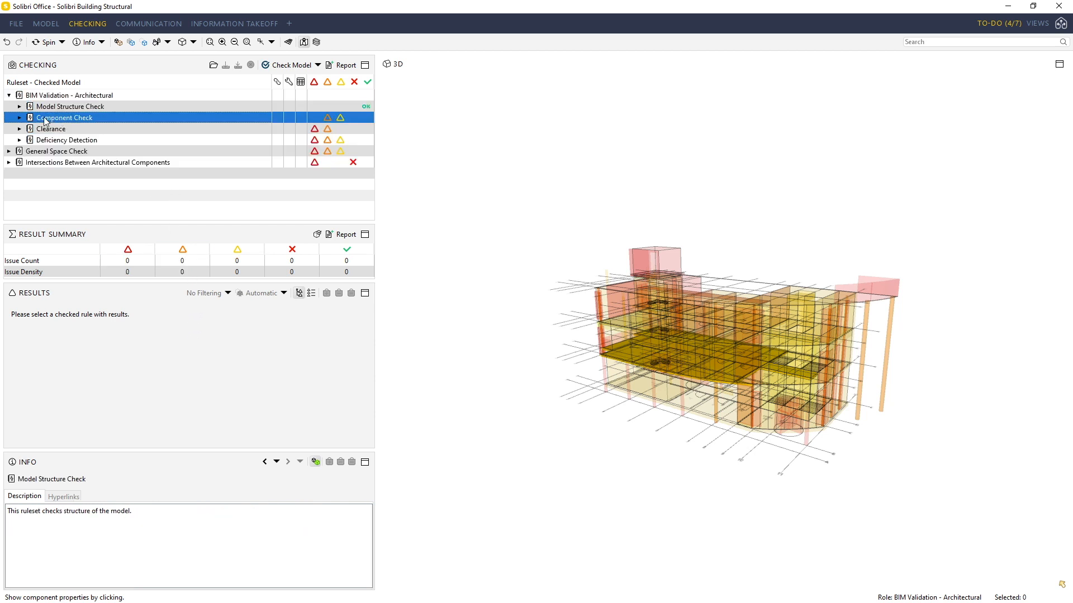
{"action": "left_click", "coordinate": [20, 117]}
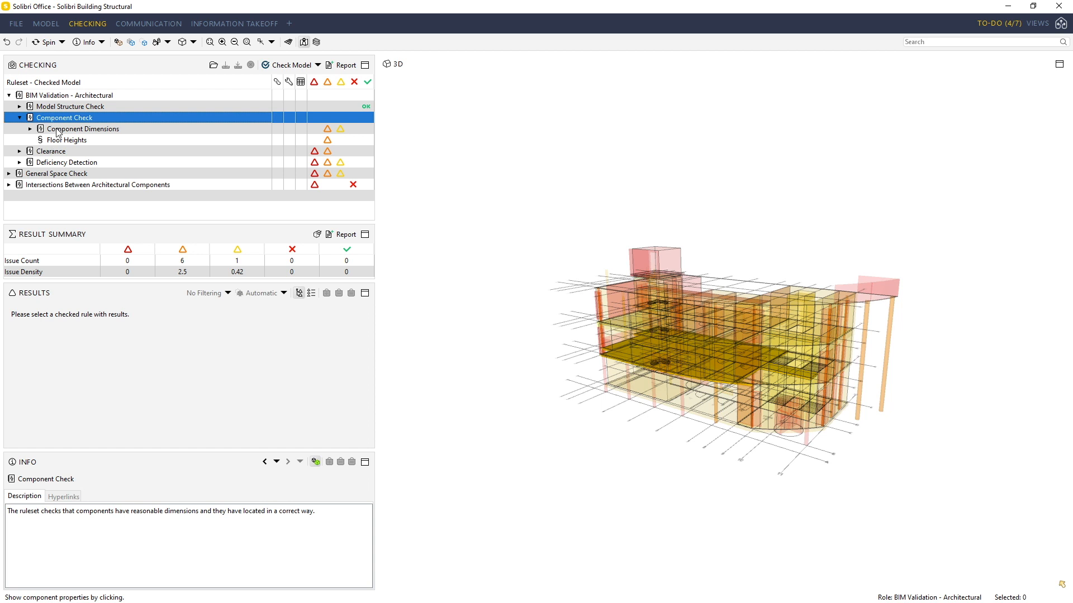
{"action": "left_click", "coordinate": [58, 130]}
{"action": "left_click", "coordinate": [30, 129]}
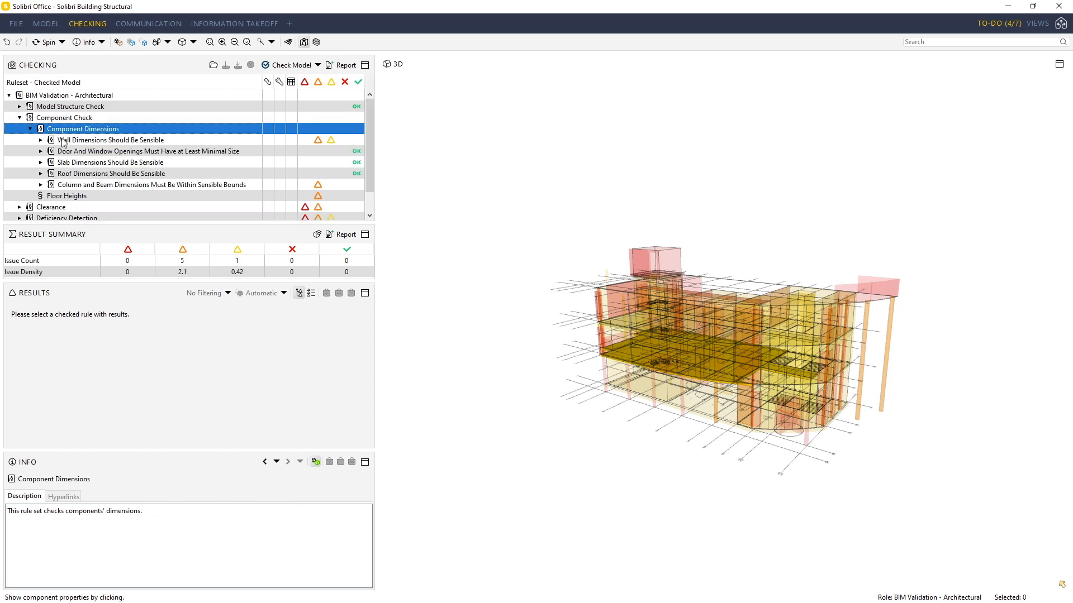
{"action": "left_click", "coordinate": [62, 141]}
{"action": "left_click", "coordinate": [41, 140]}
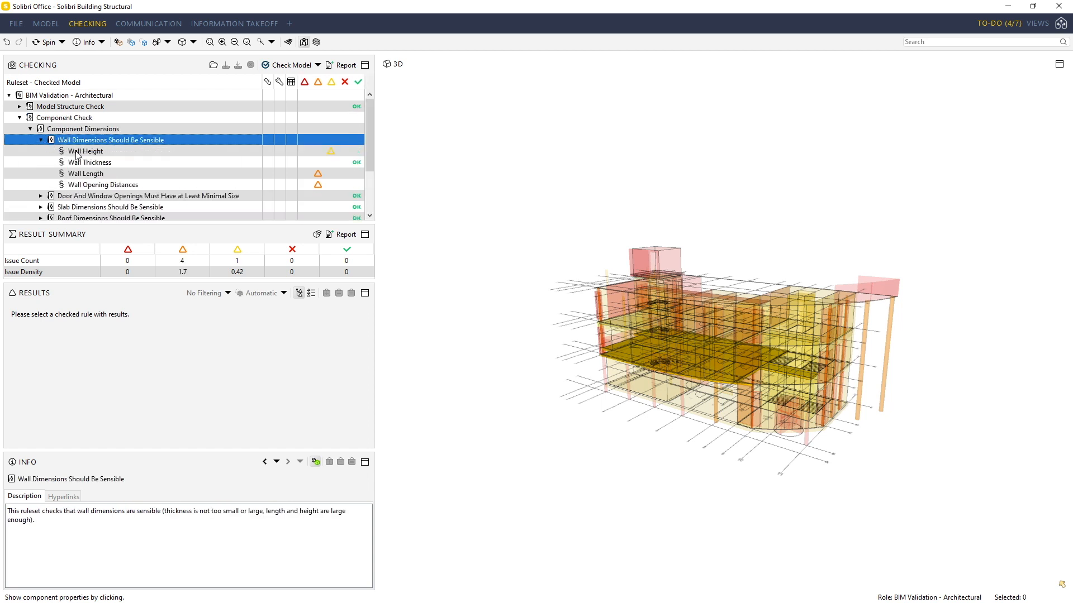
{"action": "left_click", "coordinate": [79, 154]}
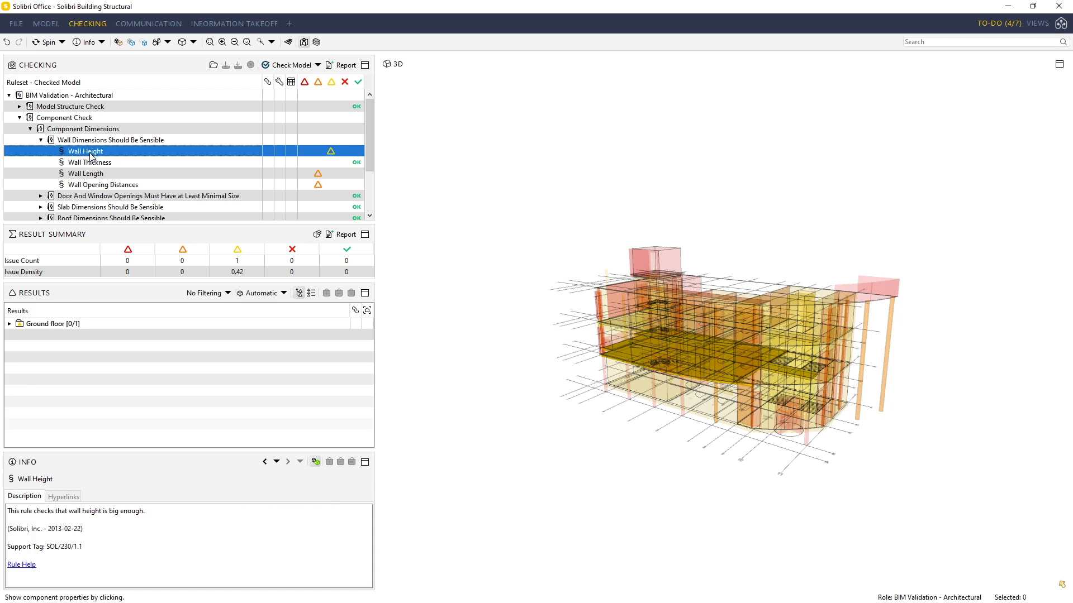
Step: Open the Ground floor IW-5 30 wall height result, read its description and examine the flagged wall in 3D
{"action": "left_click", "coordinate": [49, 324]}
{"action": "left_click", "coordinate": [10, 324]}
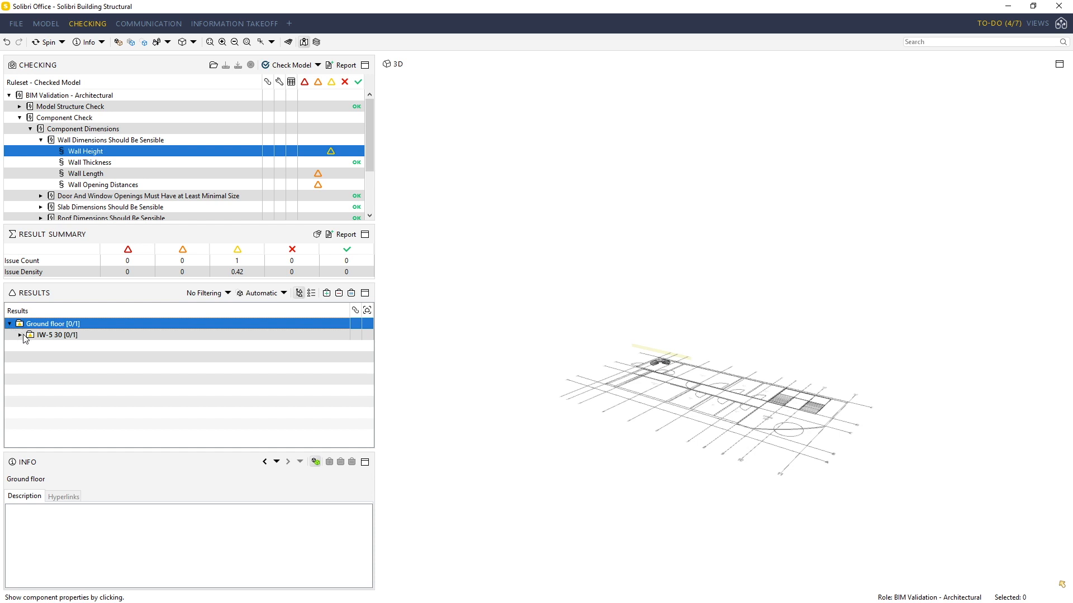
{"action": "left_click", "coordinate": [21, 335]}
{"action": "left_click", "coordinate": [58, 346]}
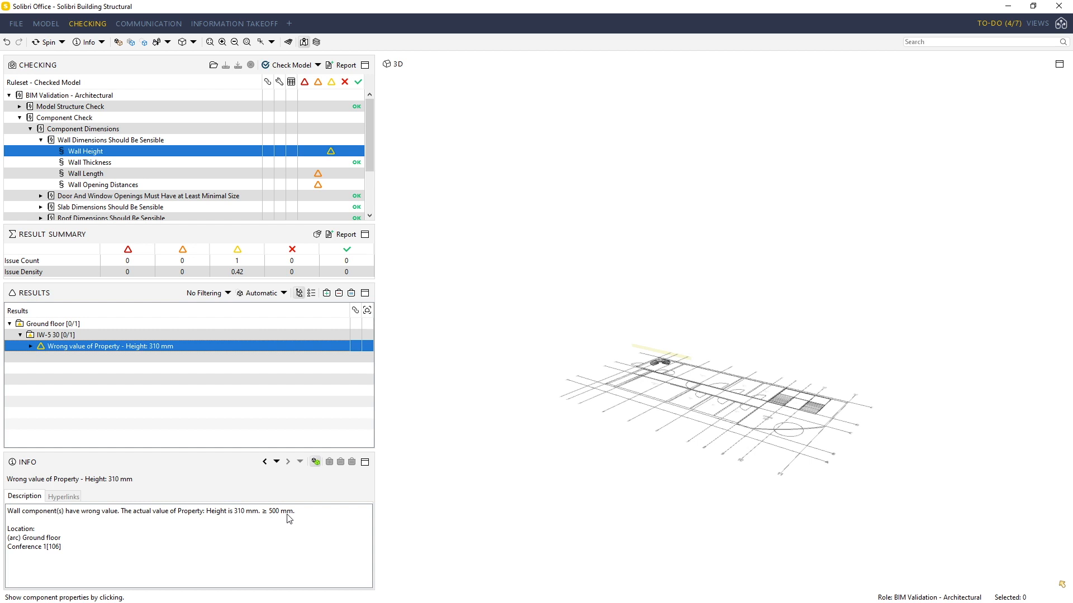
{"action": "left_click_drag", "start_coordinate": [663, 362], "coordinate": [768, 375]}
{"action": "scroll", "coordinate": [675, 364], "scroll_direction": "up", "scroll_amount": 8}
{"action": "middle_click_drag", "start_coordinate": [704, 418], "coordinate": [771, 323]}
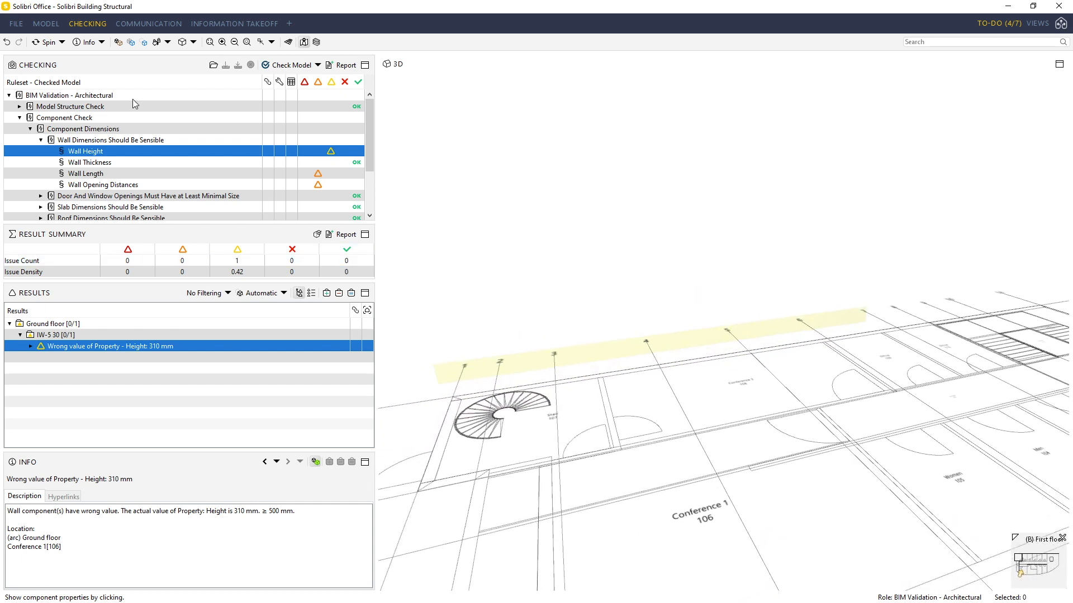
Step: Show the whole model in 3D again and create a section box around the flagged wall height issue
{"action": "left_click", "coordinate": [119, 45]}
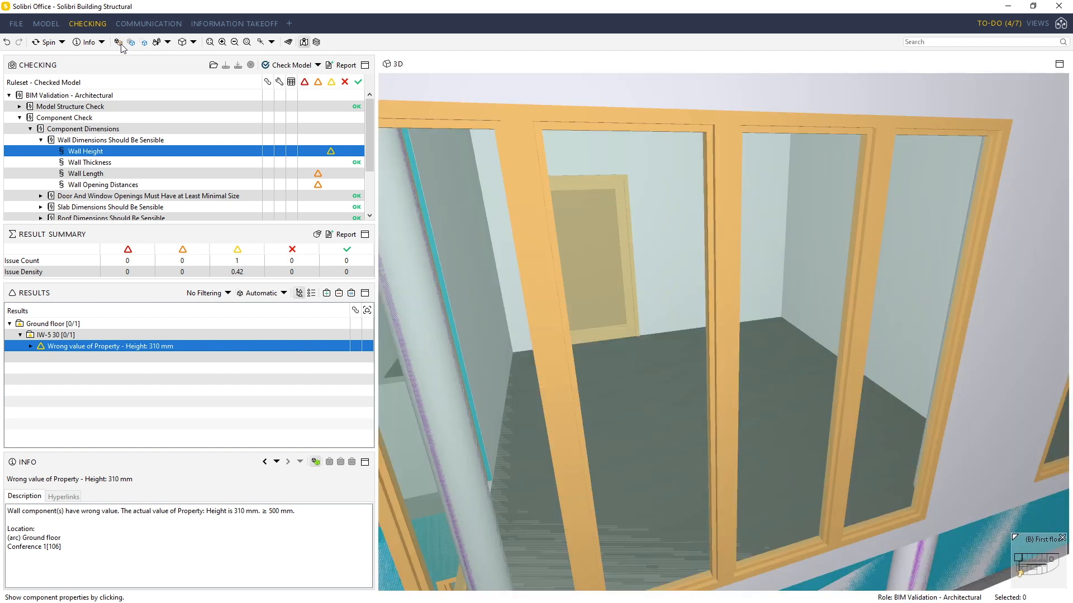
{"action": "right_click", "coordinate": [139, 346]}
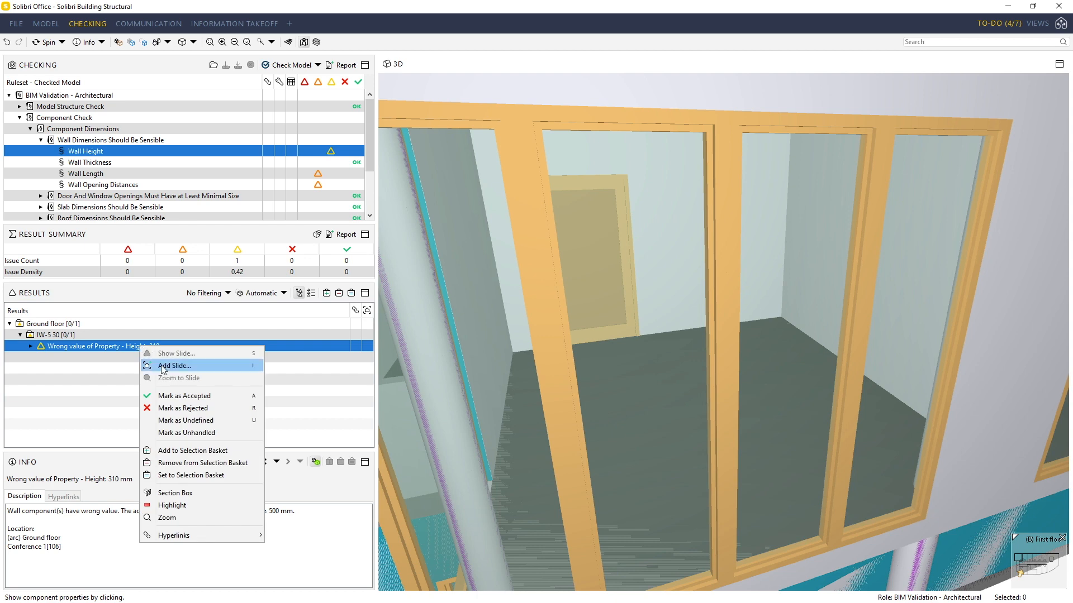
{"action": "left_click", "coordinate": [192, 504]}
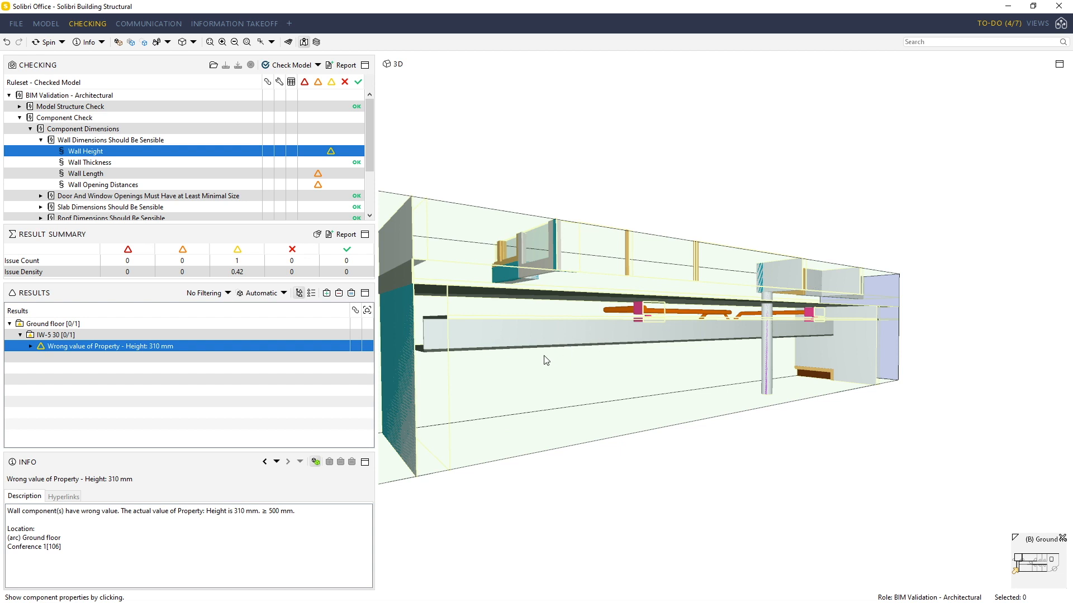
Step: Move the section box's end plane inward past the blue-green exterior wall to expose the low wall below the ceiling
{"action": "key", "text": "s"}
{"action": "left_click_drag", "start_coordinate": [608, 422], "coordinate": [697, 449]}
{"action": "left_click_drag", "start_coordinate": [947, 380], "coordinate": [783, 399]}
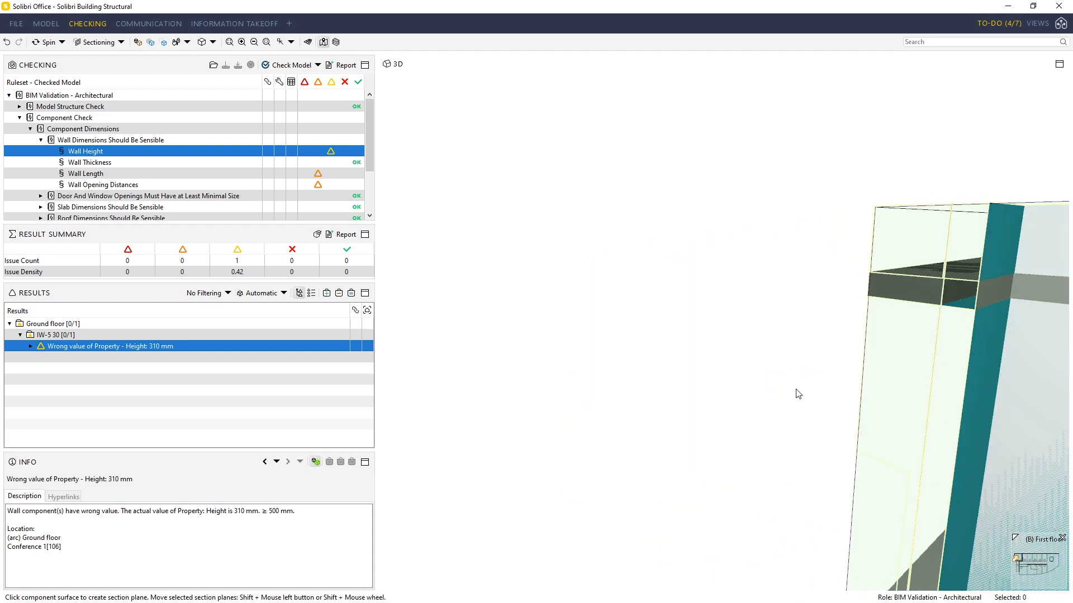
{"action": "left_click_drag", "start_coordinate": [892, 377], "coordinate": [786, 361]}
{"action": "left_click_drag", "start_coordinate": [853, 363], "coordinate": [681, 331]}
{"action": "scroll", "coordinate": [681, 331], "scroll_direction": "down", "scroll_amount": 6}
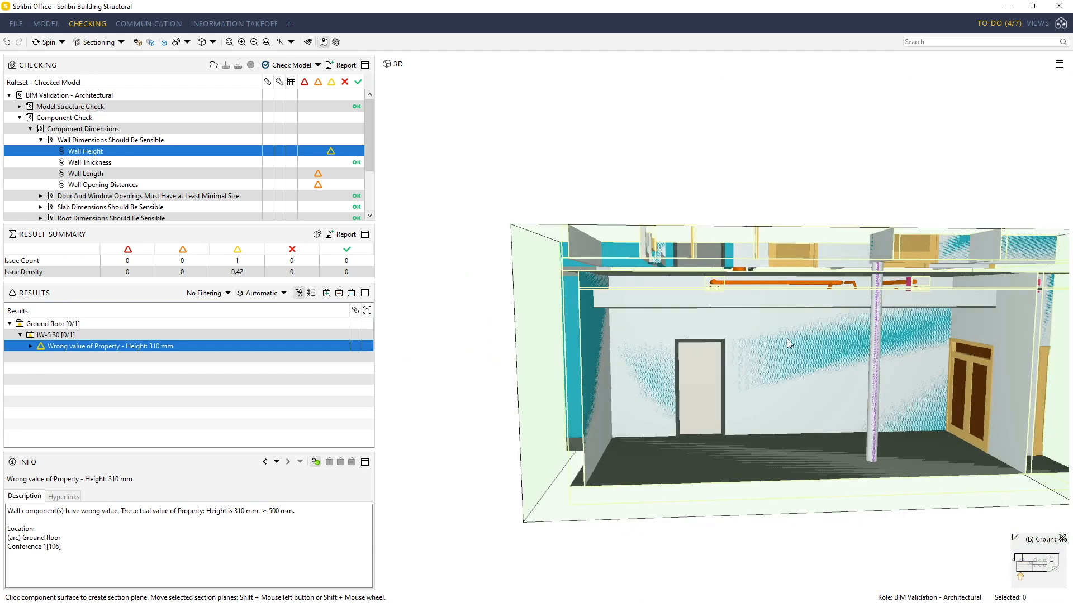
{"action": "mouse_move", "coordinate": [786, 338]}
{"action": "left_mouse_down"}
{"action": "mouse_move", "coordinate": [812, 328]}
{"action": "mouse_move", "coordinate": [730, 297]}
{"action": "mouse_move", "coordinate": [706, 301]}
{"action": "mouse_move", "coordinate": [804, 316]}
{"action": "left_mouse_up"}
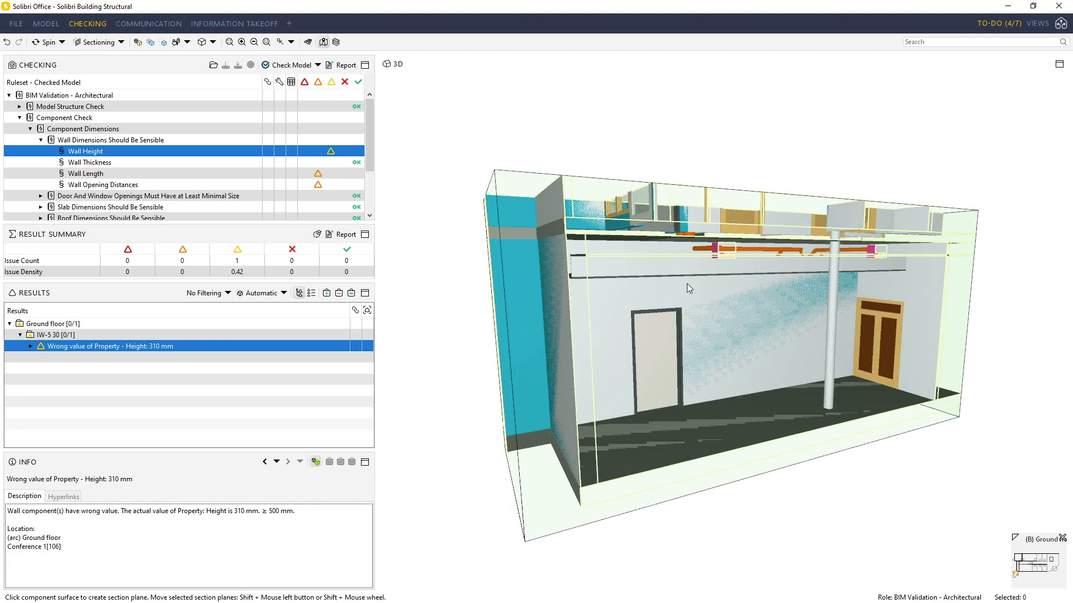
{"action": "left_click", "coordinate": [503, 345]}
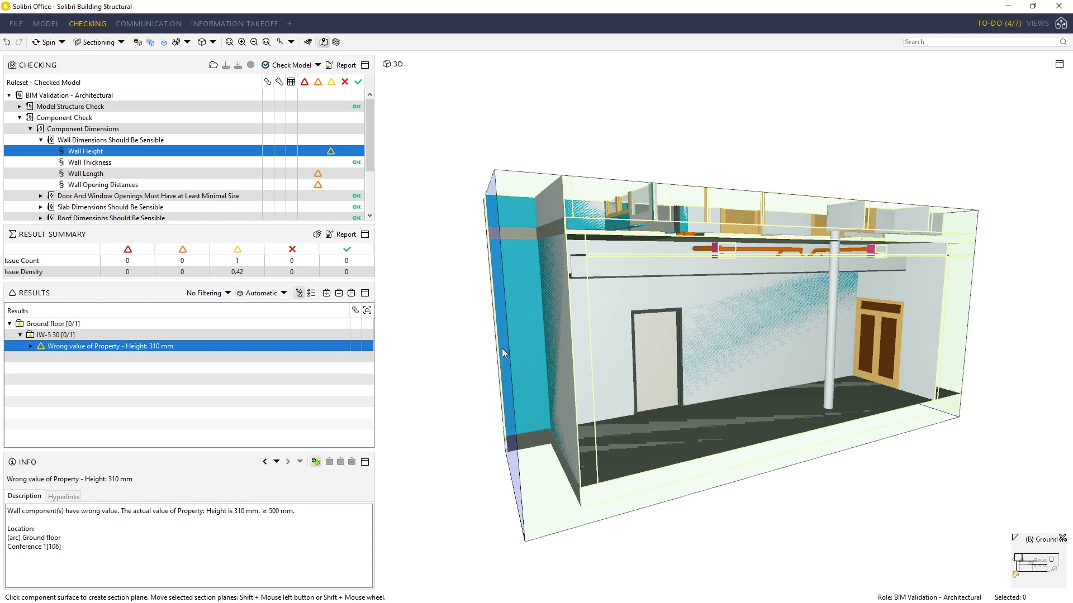
{"action": "left_click_drag", "start_coordinate": [502, 348], "coordinate": [616, 331], "text": "shift"}
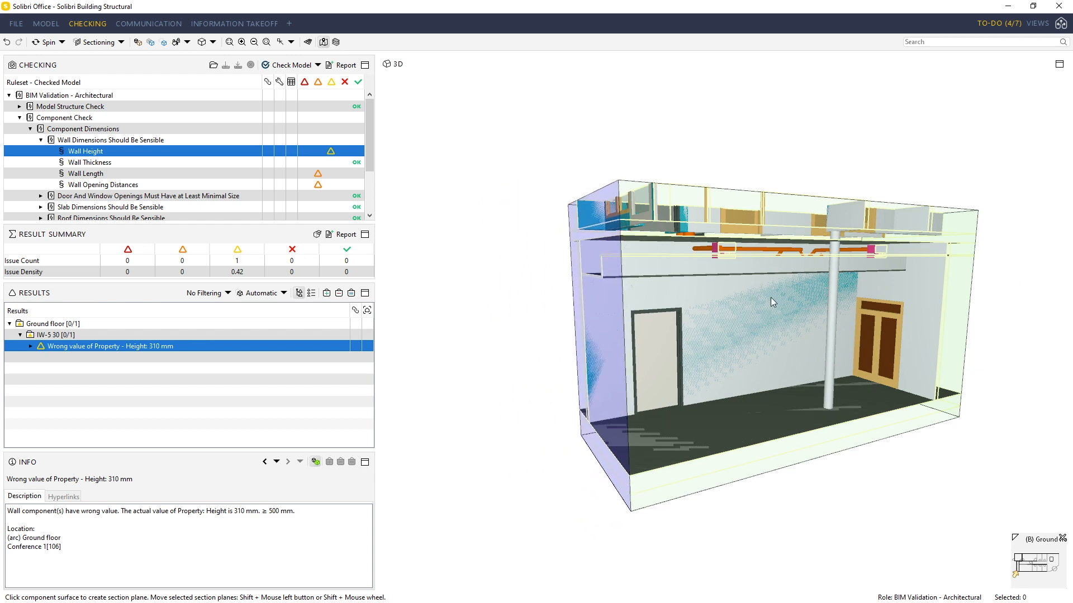
{"action": "left_click_drag", "start_coordinate": [771, 302], "coordinate": [786, 260]}
Step: Inspect the identification properties of the metal door and the low IW-5 30 wall below the ceiling with the Info tool
{"action": "left_click", "coordinate": [672, 328]}
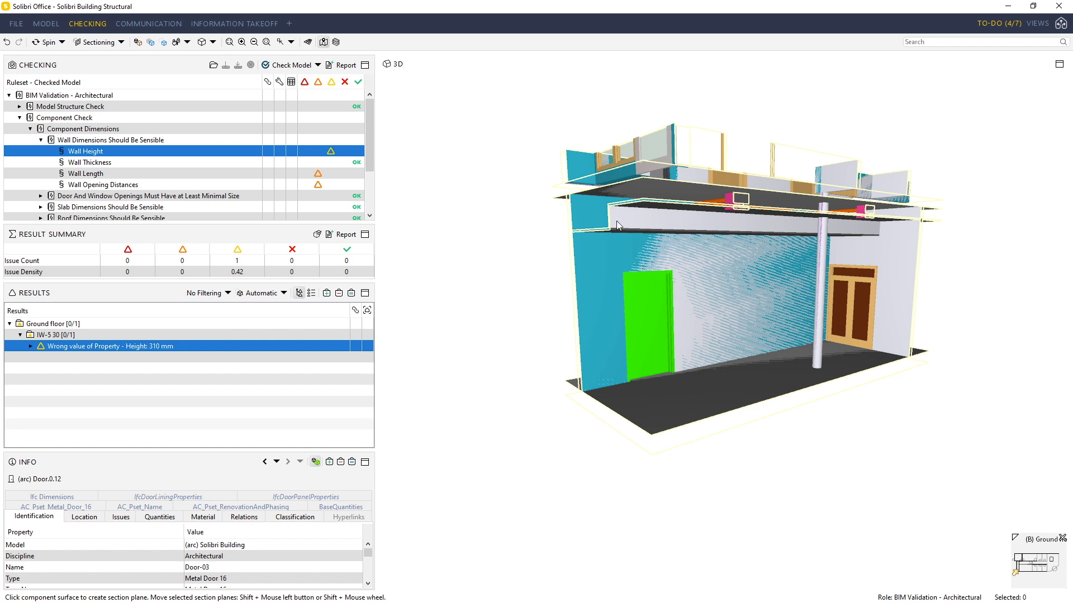
{"action": "key", "text": "i"}
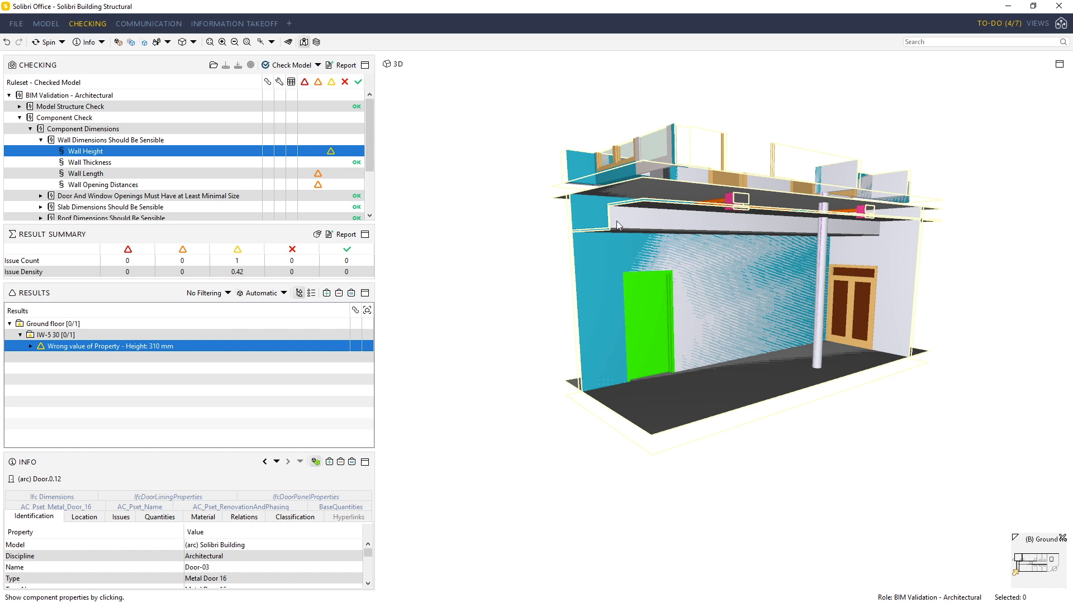
{"action": "left_click", "coordinate": [646, 216]}
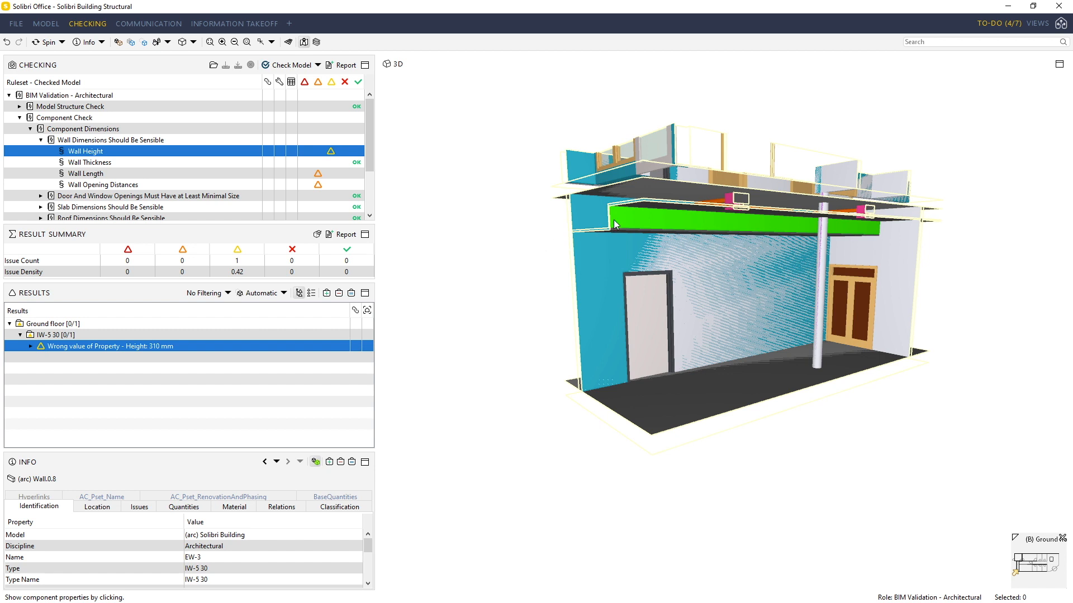
Step: Mark the wall height issue as Rejected and fill its issue description with the automatic checking result text
{"action": "right_click", "coordinate": [198, 346]}
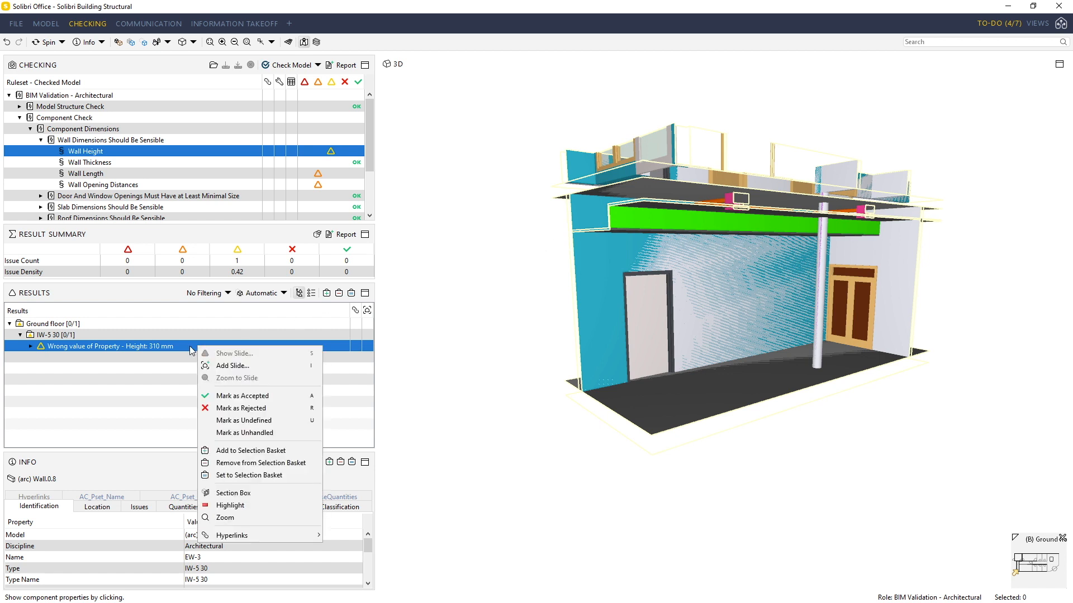
{"action": "key", "text": "r"}
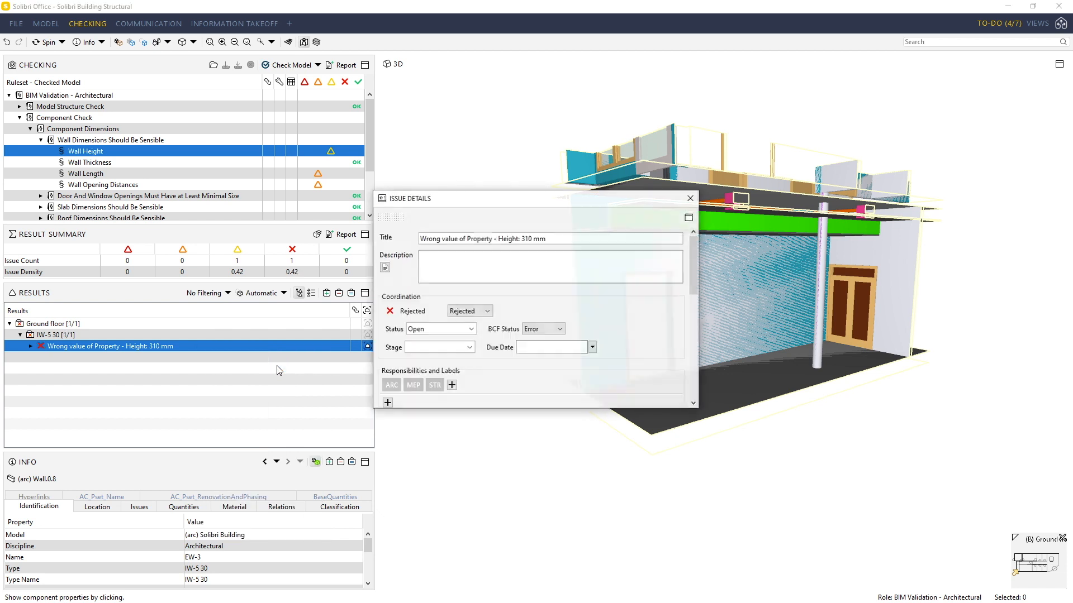
{"action": "left_click", "coordinate": [386, 268]}
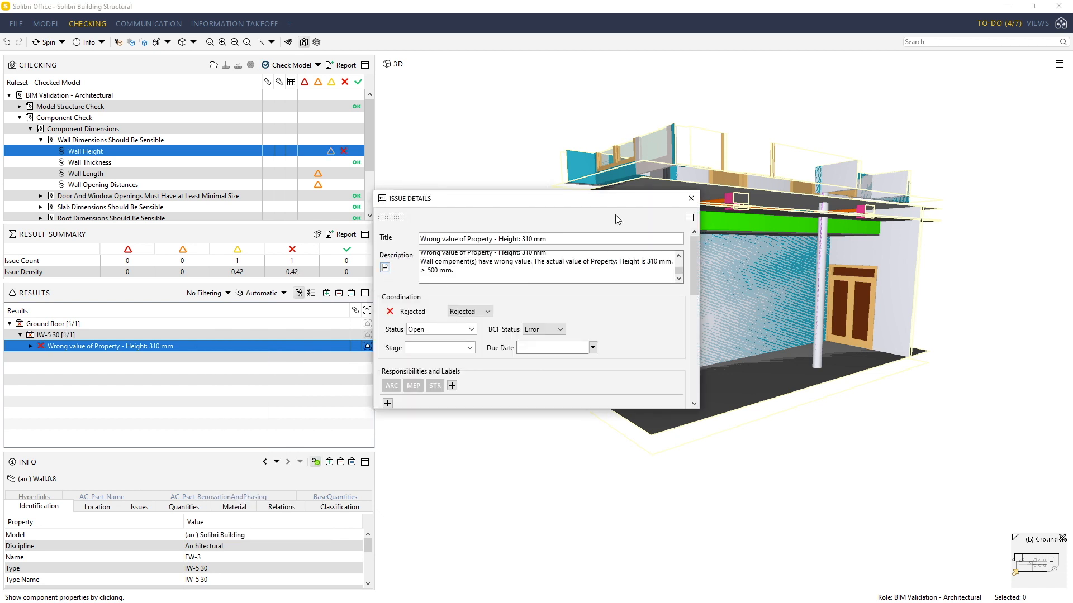
{"action": "left_click_drag", "start_coordinate": [605, 191], "coordinate": [593, 54]}
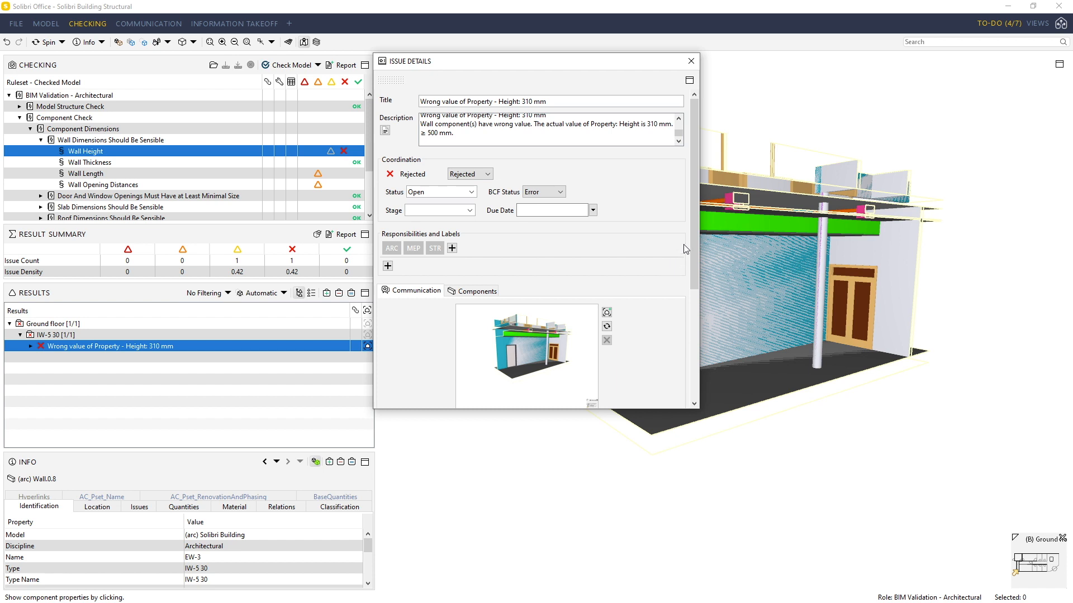
Step: Keep the wall height issue's decision as Rejected and set its BCF status to Warning
{"action": "left_click", "coordinate": [487, 176]}
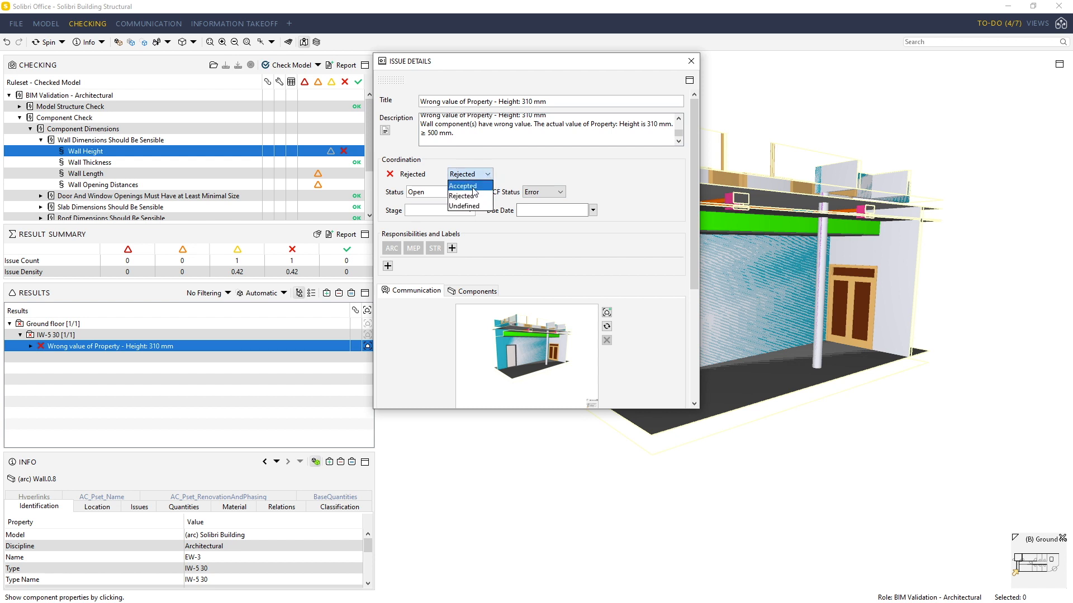
{"action": "left_click", "coordinate": [515, 178]}
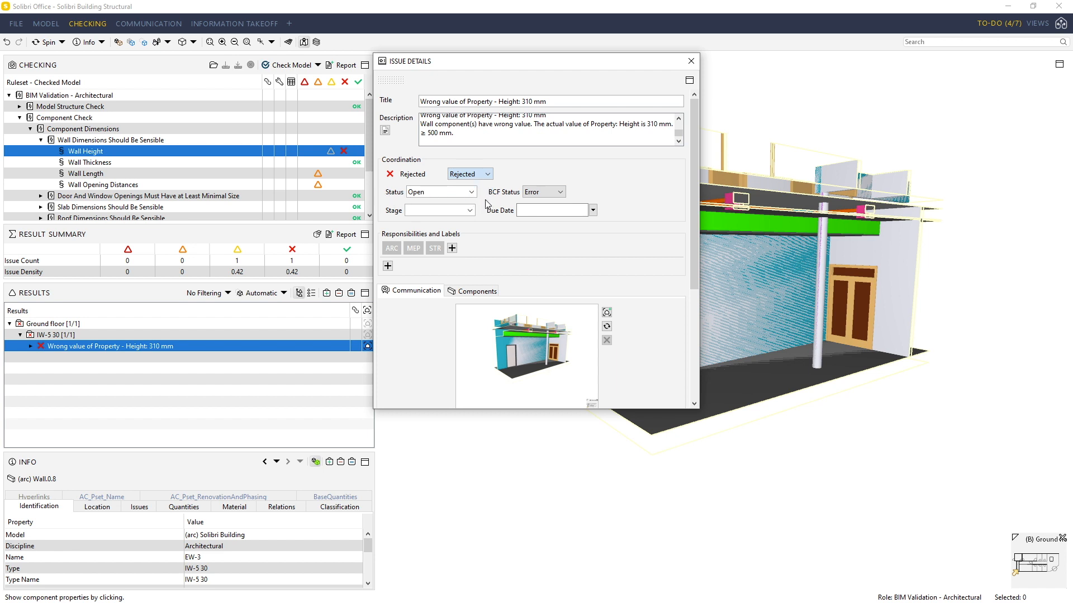
{"action": "left_click", "coordinate": [560, 192]}
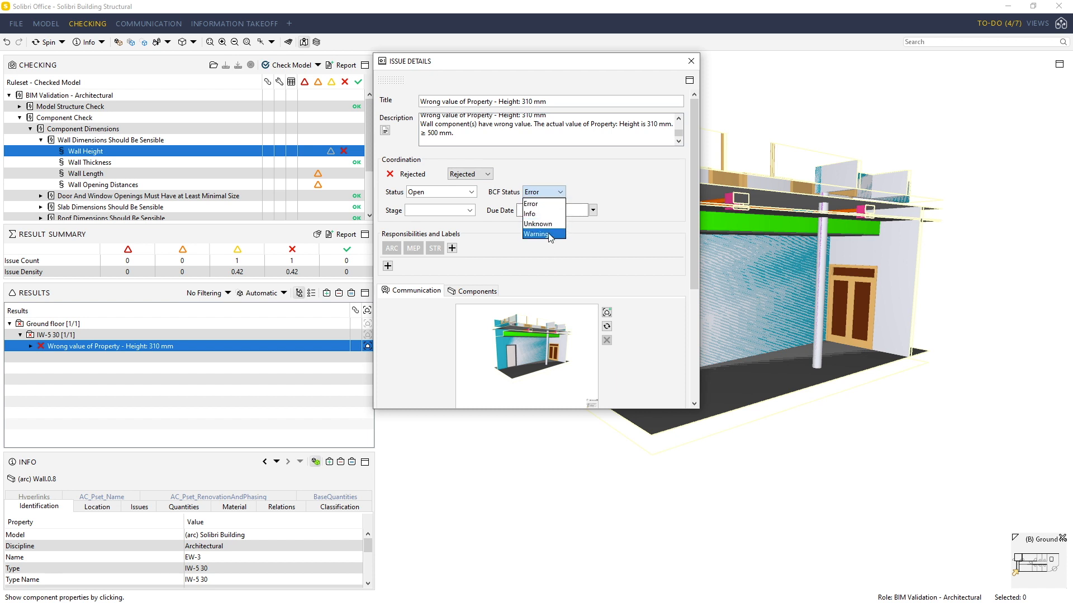
{"action": "left_click", "coordinate": [544, 213]}
{"action": "left_click", "coordinate": [543, 192]}
{"action": "left_click", "coordinate": [546, 235]}
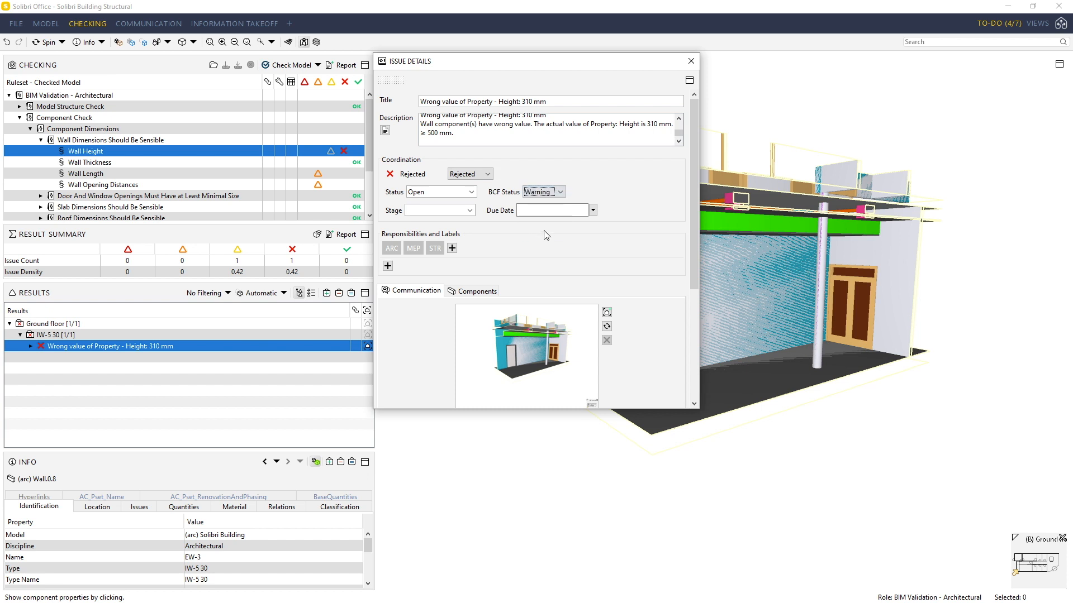
Step: Set the issue's stage to Stage X and due date to 06-Sep-2019, and assign the ARC responsibility
{"action": "left_click", "coordinate": [441, 210]}
{"action": "left_click", "coordinate": [593, 211]}
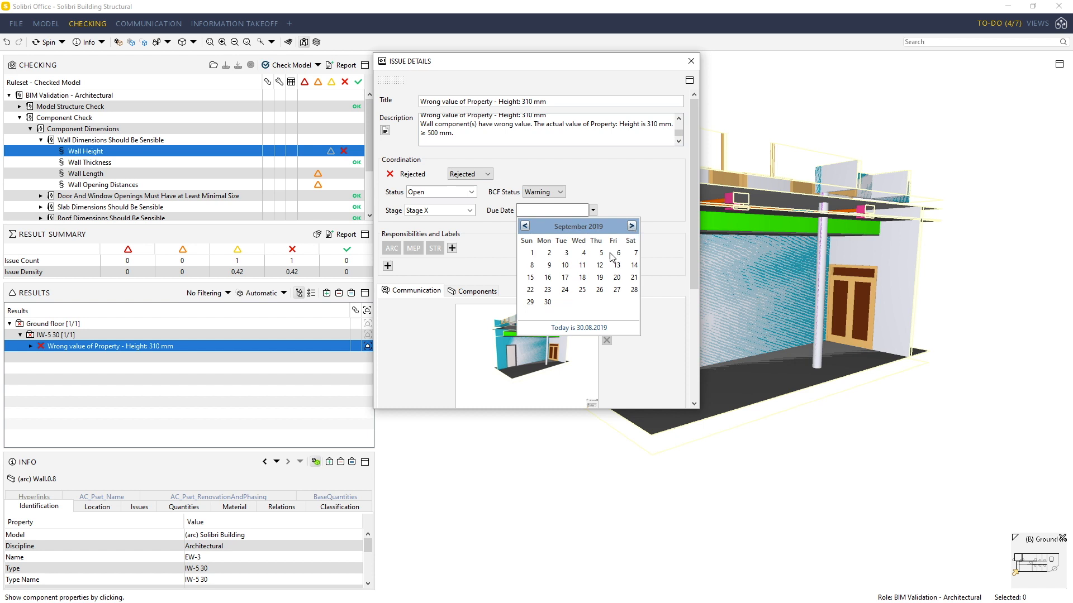
{"action": "left_click", "coordinate": [619, 255]}
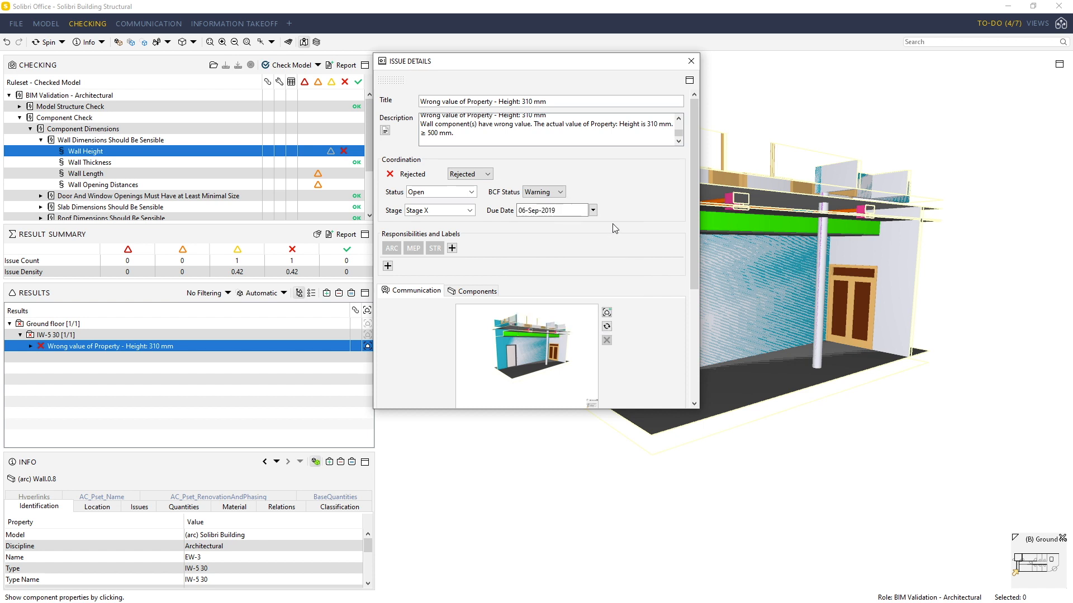
{"action": "left_click", "coordinate": [393, 249]}
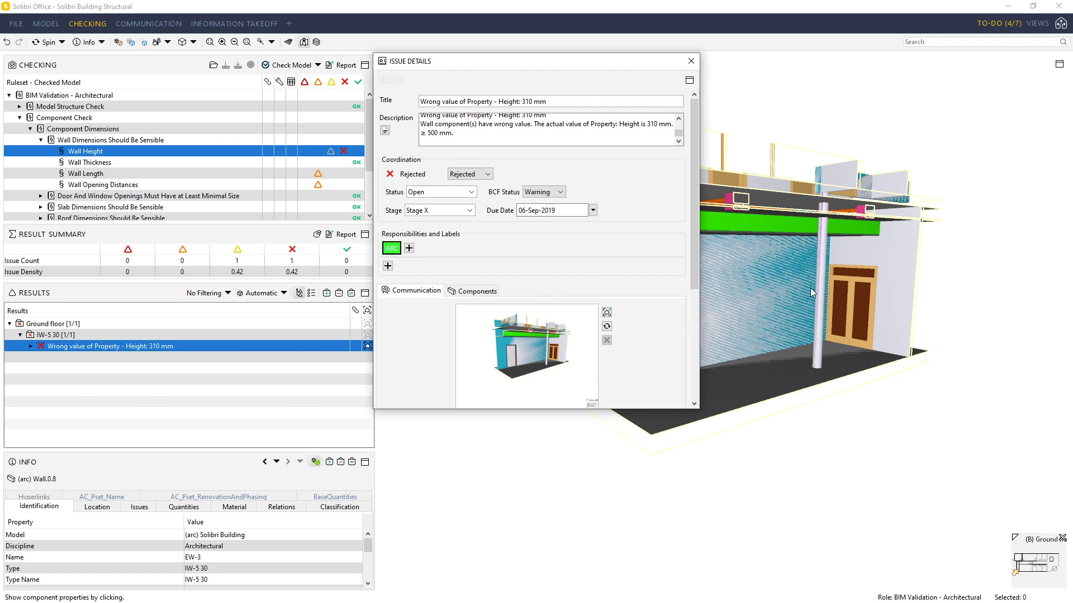
Step: Add a second snapshot of the wall from another angle to the issue and switch between both saved viewpoints
{"action": "mouse_move", "coordinate": [812, 288]}
{"action": "left_mouse_down"}
{"action": "mouse_move", "coordinate": [833, 289]}
{"action": "mouse_move", "coordinate": [804, 298]}
{"action": "left_mouse_up"}
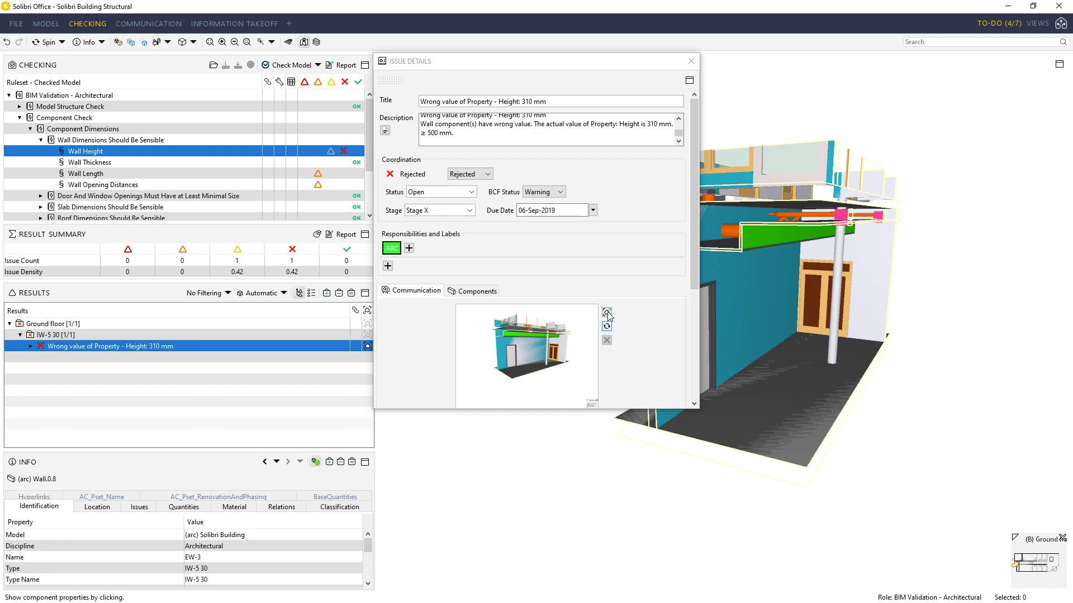
{"action": "left_click", "coordinate": [626, 378]}
{"action": "scroll", "coordinate": [645, 337], "scroll_direction": "down", "scroll_amount": 1}
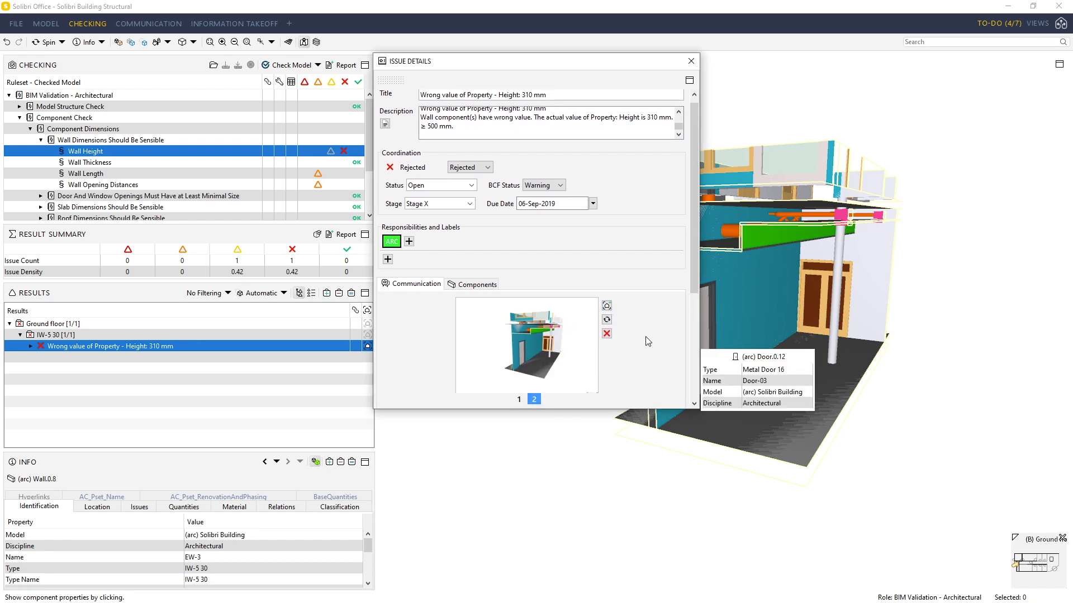
{"action": "left_click", "coordinate": [521, 399]}
{"action": "left_click", "coordinate": [534, 402]}
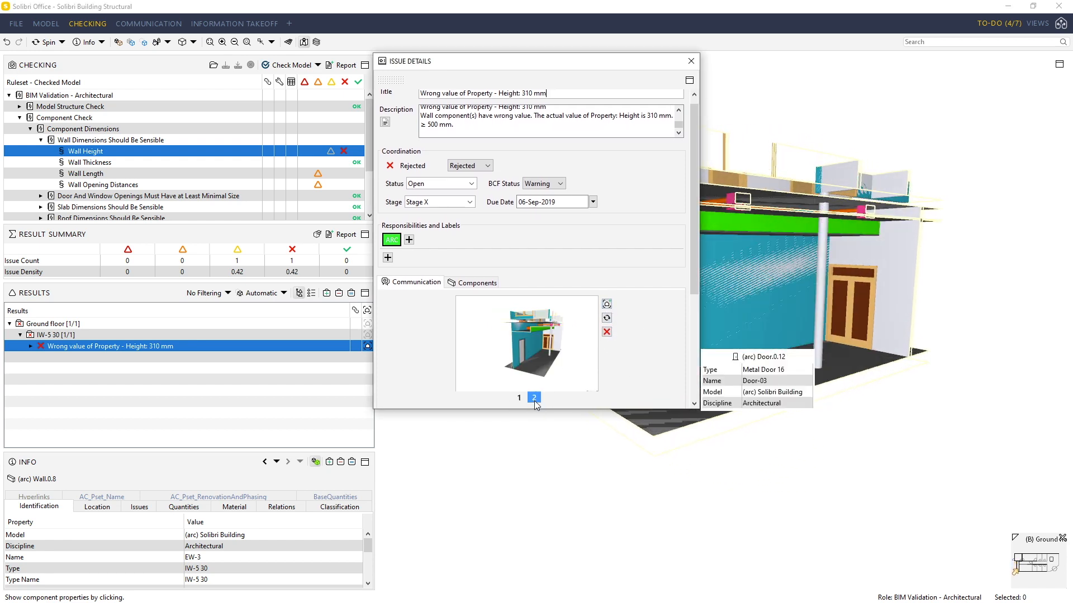
{"action": "left_click", "coordinate": [519, 398]}
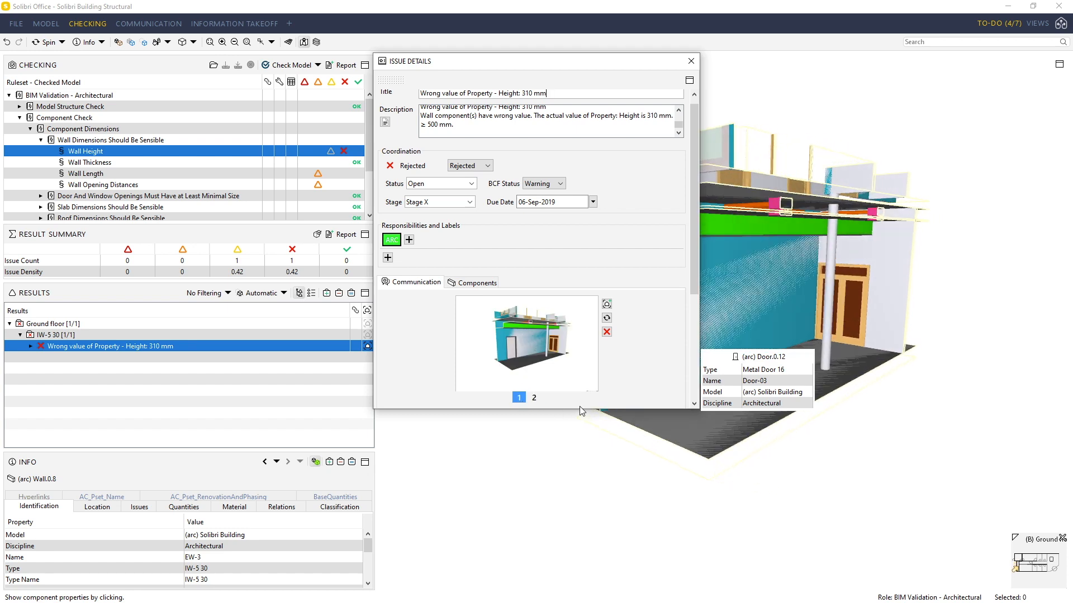
Step: Review the component linked to the wall height issue, return to its snapshots and close the issue details
{"action": "left_click", "coordinate": [483, 284]}
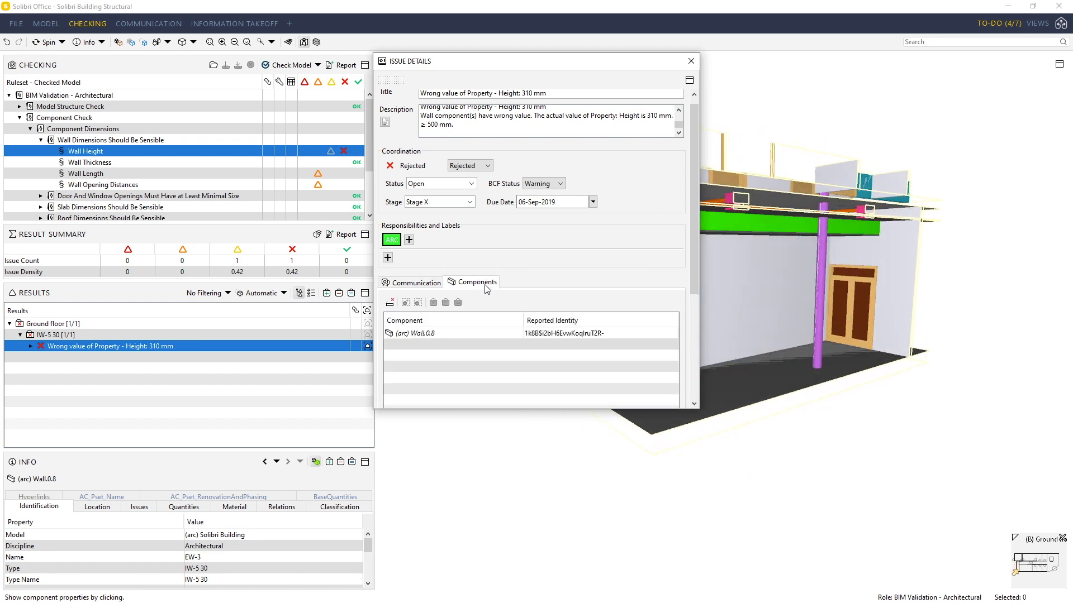
{"action": "left_click", "coordinate": [570, 335]}
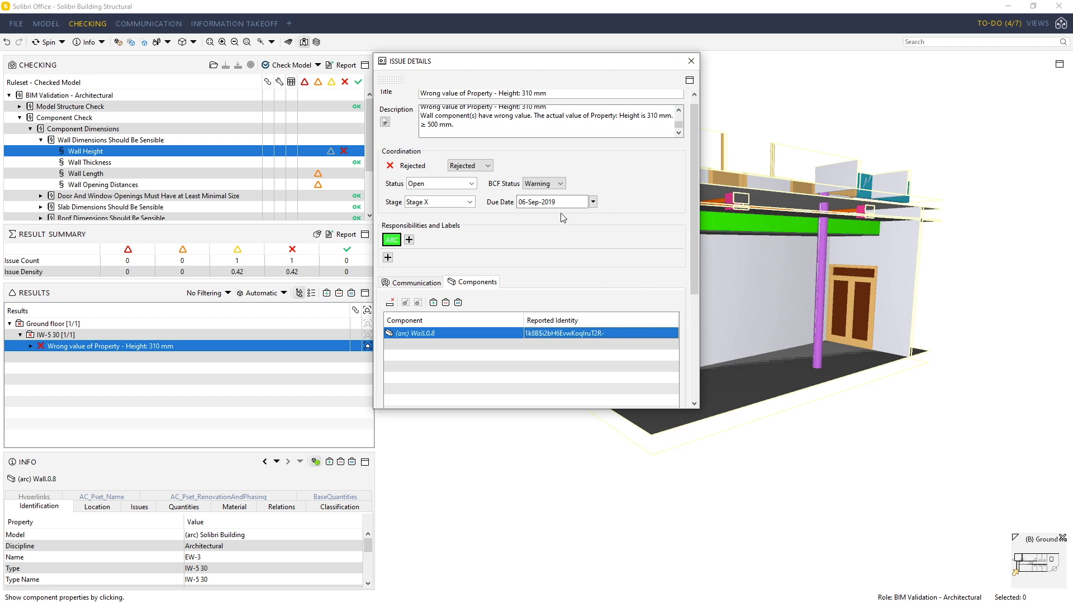
{"action": "left_click", "coordinate": [416, 283]}
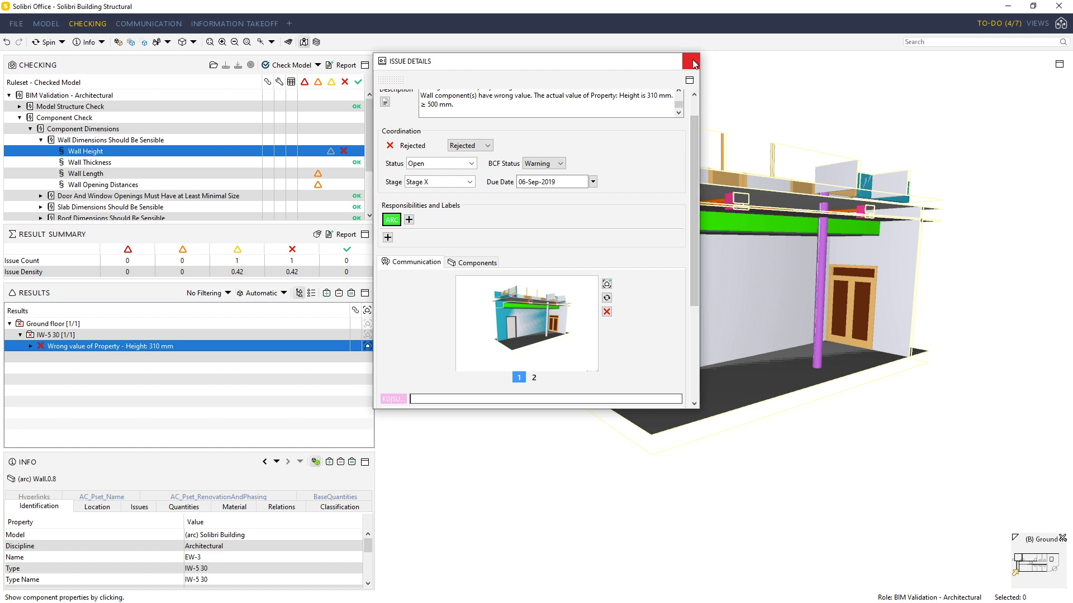
{"action": "left_click", "coordinate": [692, 61]}
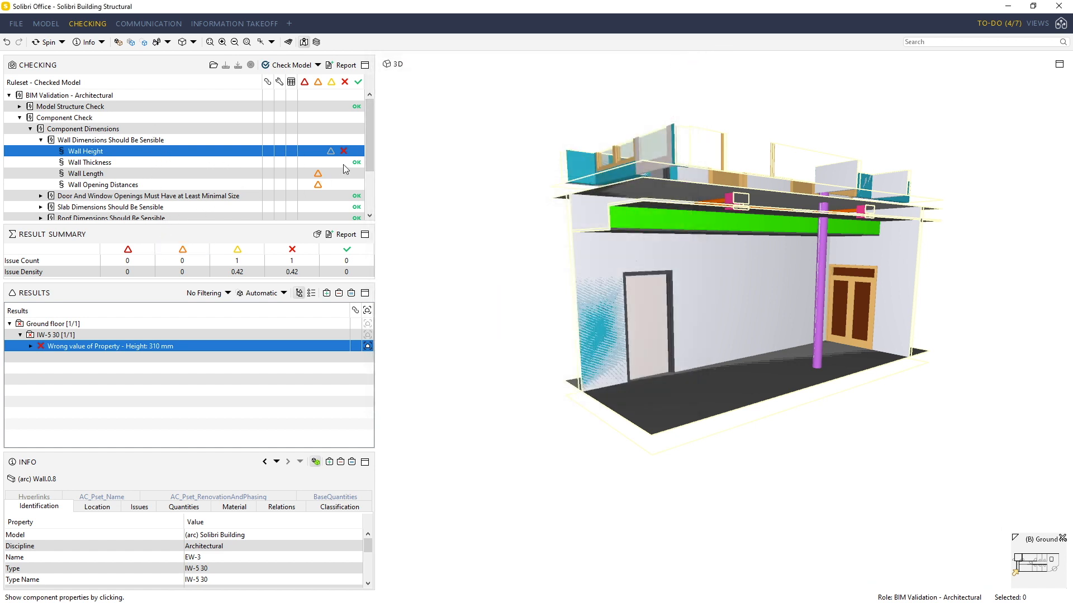
Step: Expand the Clearance ruleset and show the results of the Clearance in Front of Windows rule
{"action": "left_click_drag", "start_coordinate": [370, 153], "coordinate": [371, 196]}
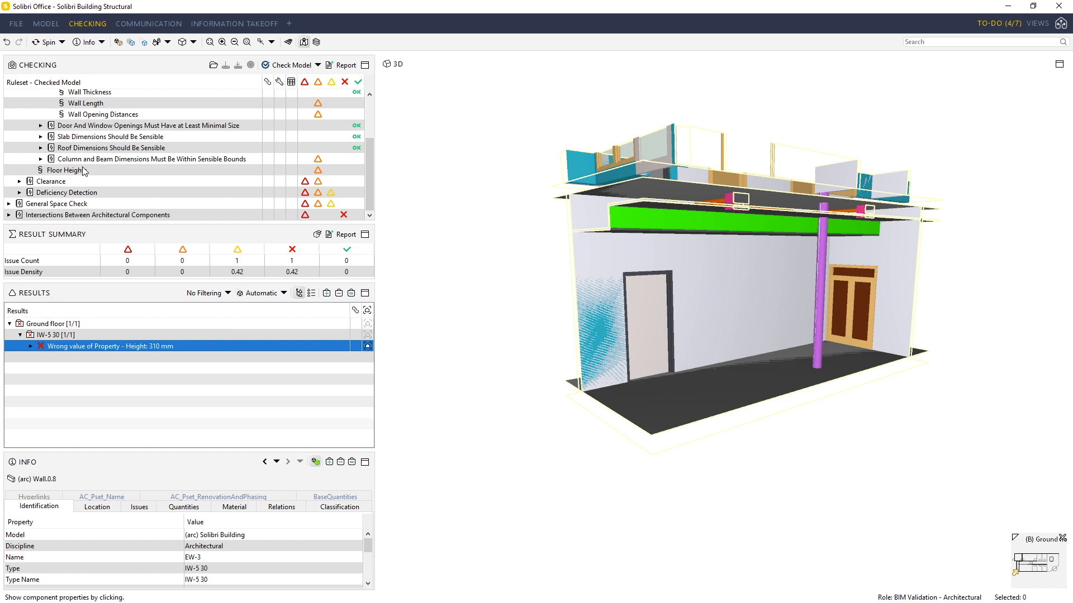
{"action": "left_click", "coordinate": [51, 181]}
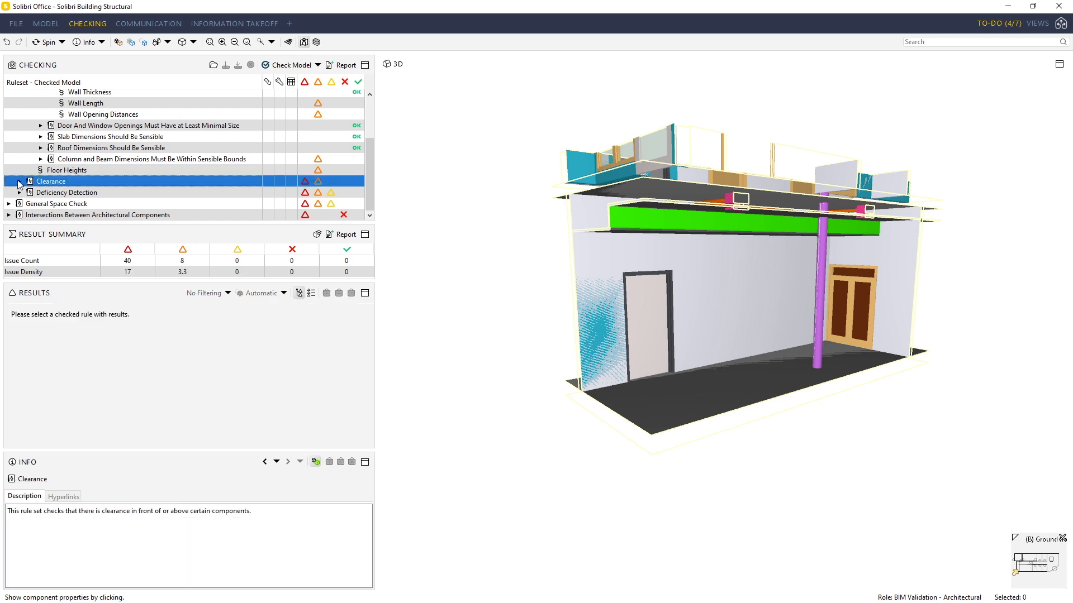
{"action": "left_click", "coordinate": [20, 181]}
{"action": "left_click", "coordinate": [96, 182]}
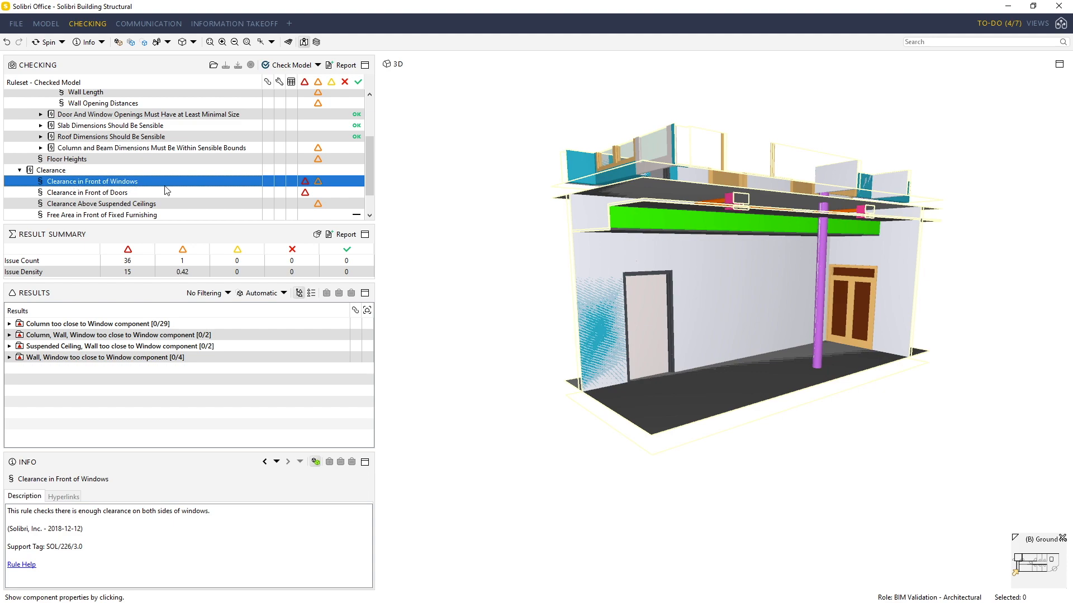
Step: Inspect the "Column too close to Window component" category in 3D, mark the whole category as Accepted and collapse it
{"action": "left_click", "coordinate": [107, 326]}
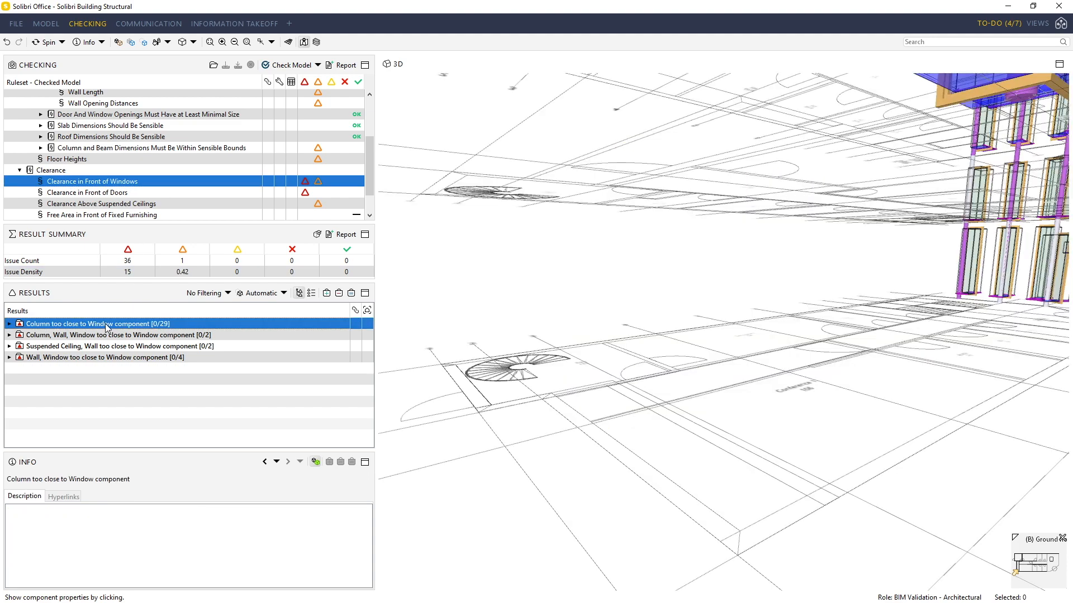
{"action": "double_click", "coordinate": [106, 325]}
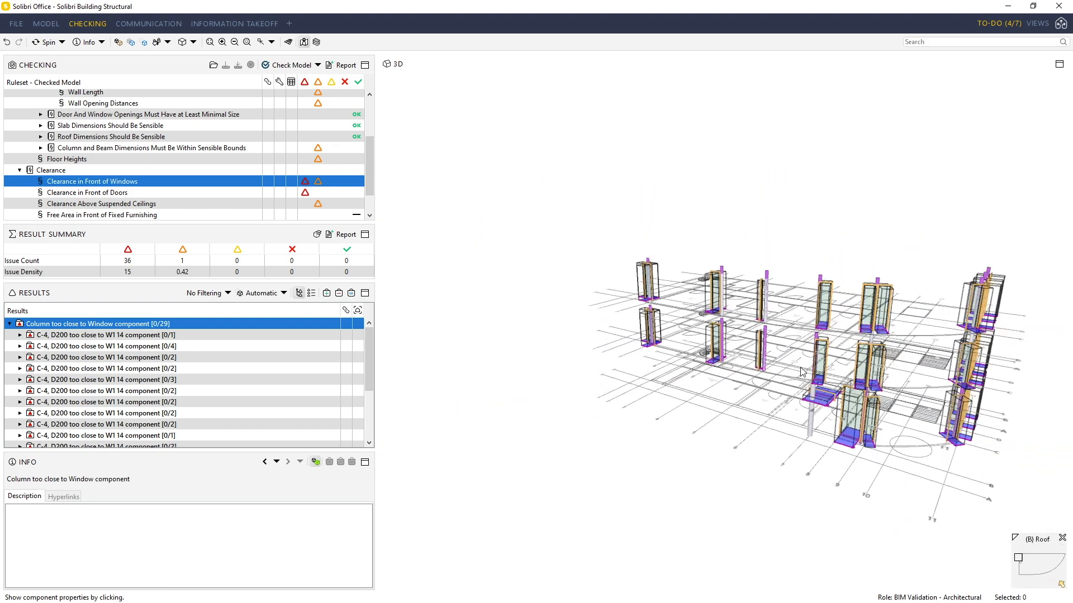
{"action": "scroll", "coordinate": [821, 374], "scroll_direction": "up", "scroll_amount": 5}
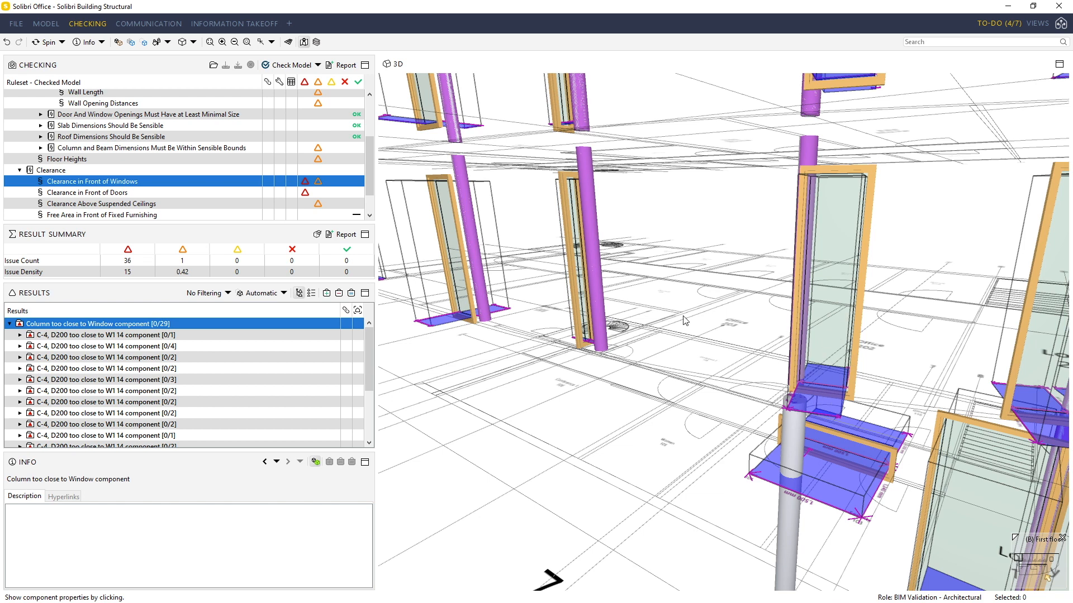
{"action": "scroll", "coordinate": [685, 321], "scroll_direction": "down", "scroll_amount": 10}
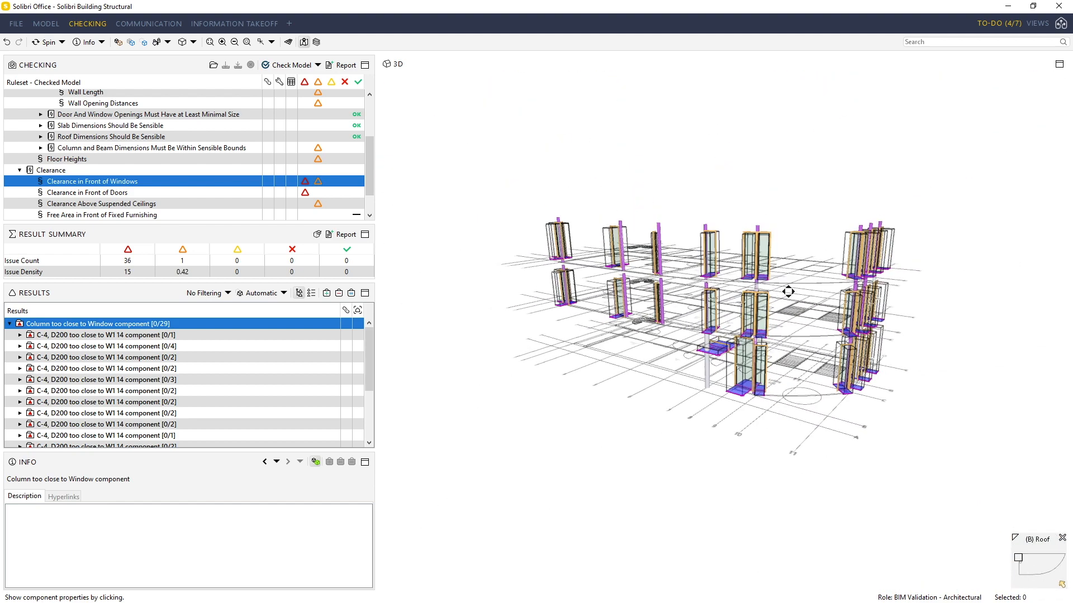
{"action": "scroll", "coordinate": [788, 291], "scroll_direction": "up", "scroll_amount": 5}
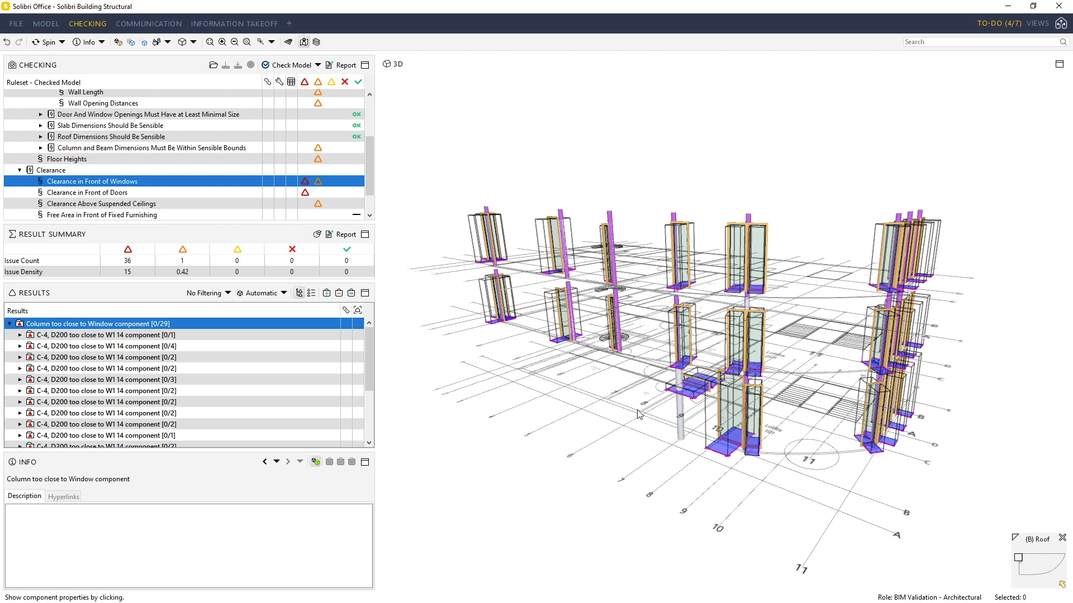
{"action": "right_click", "coordinate": [128, 327]}
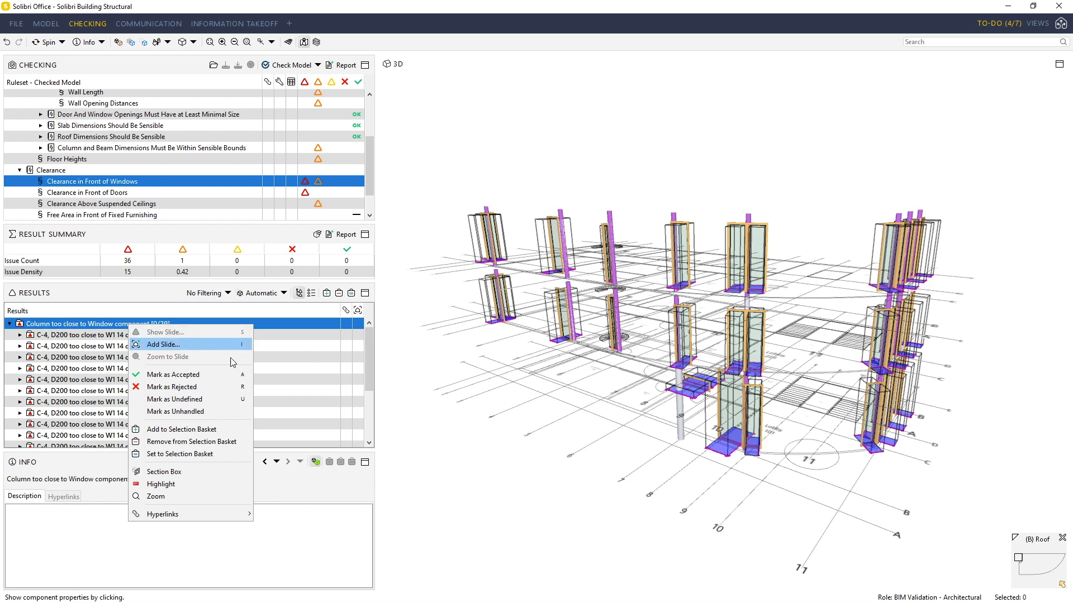
{"action": "left_click", "coordinate": [228, 374]}
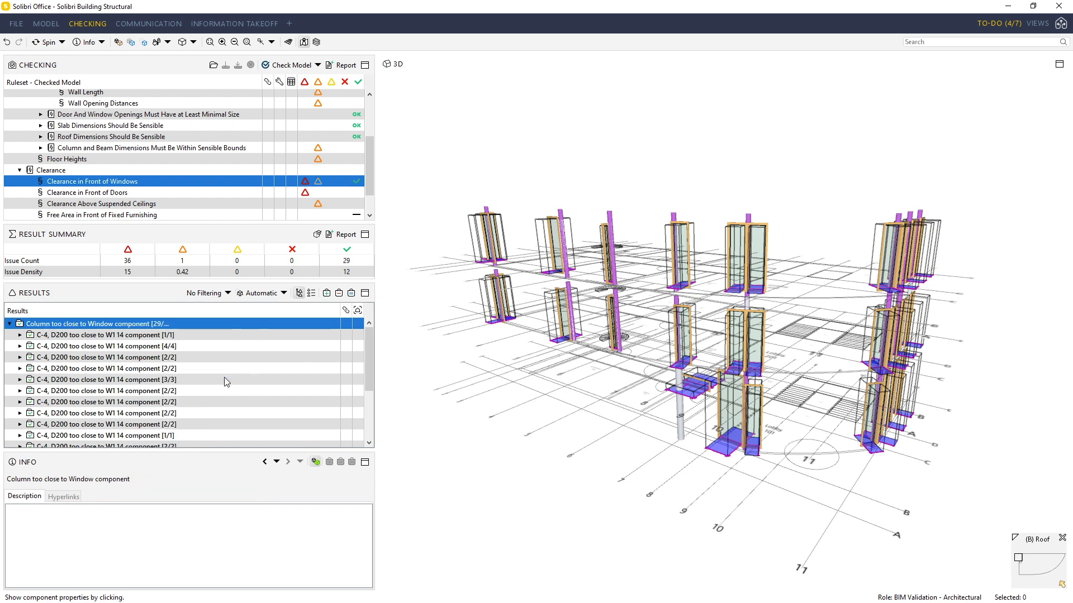
{"action": "left_click", "coordinate": [10, 325]}
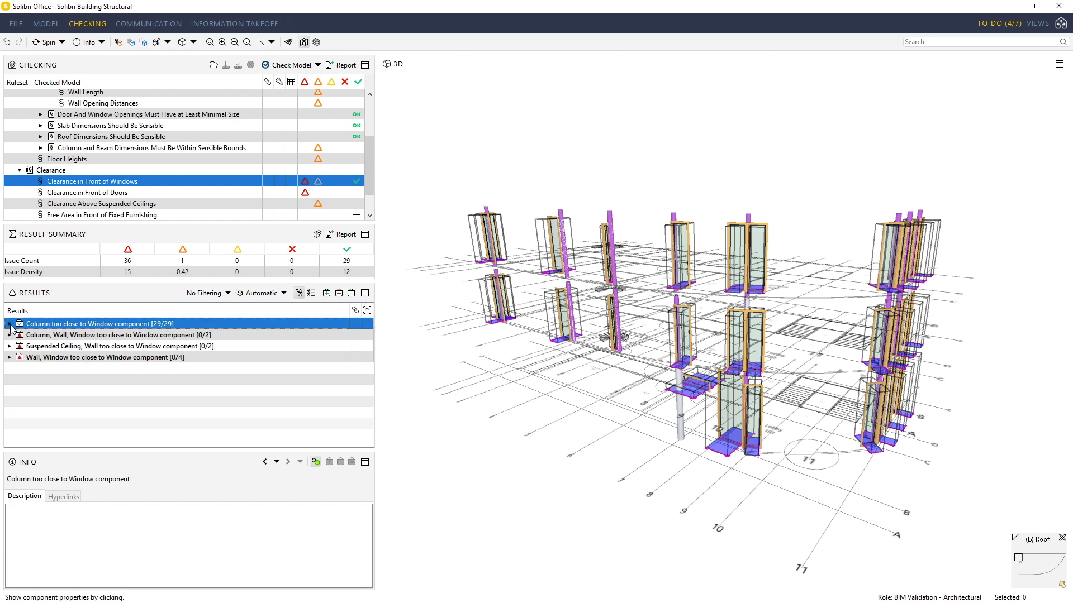
Step: View the three remaining window clearance categories involving columns, suspended ceilings, walls and windows in 3D
{"action": "left_click", "coordinate": [85, 336]}
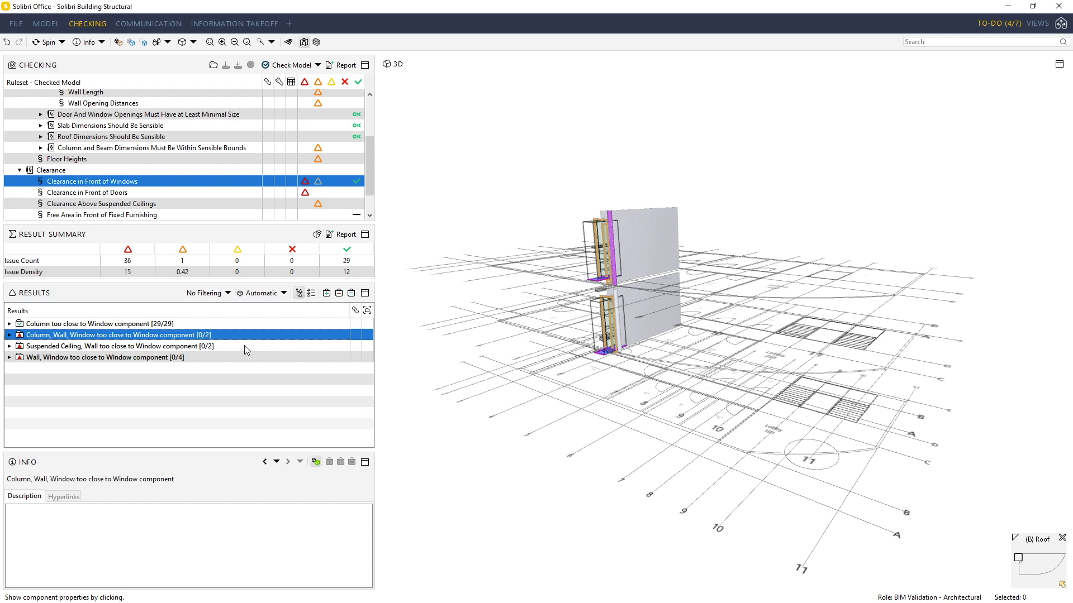
{"action": "left_click", "coordinate": [230, 346]}
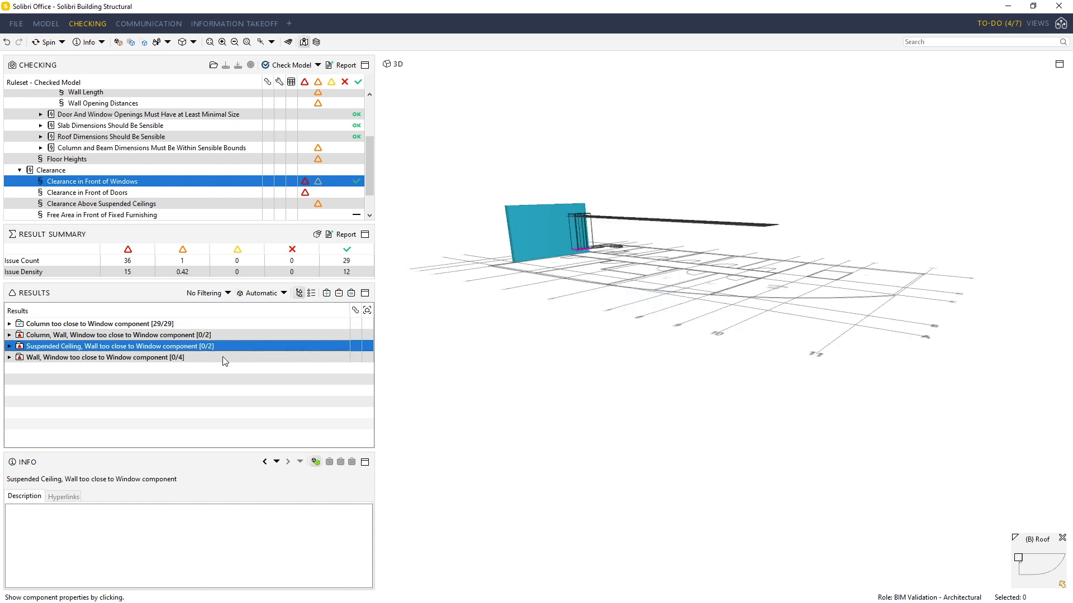
{"action": "left_click", "coordinate": [224, 359]}
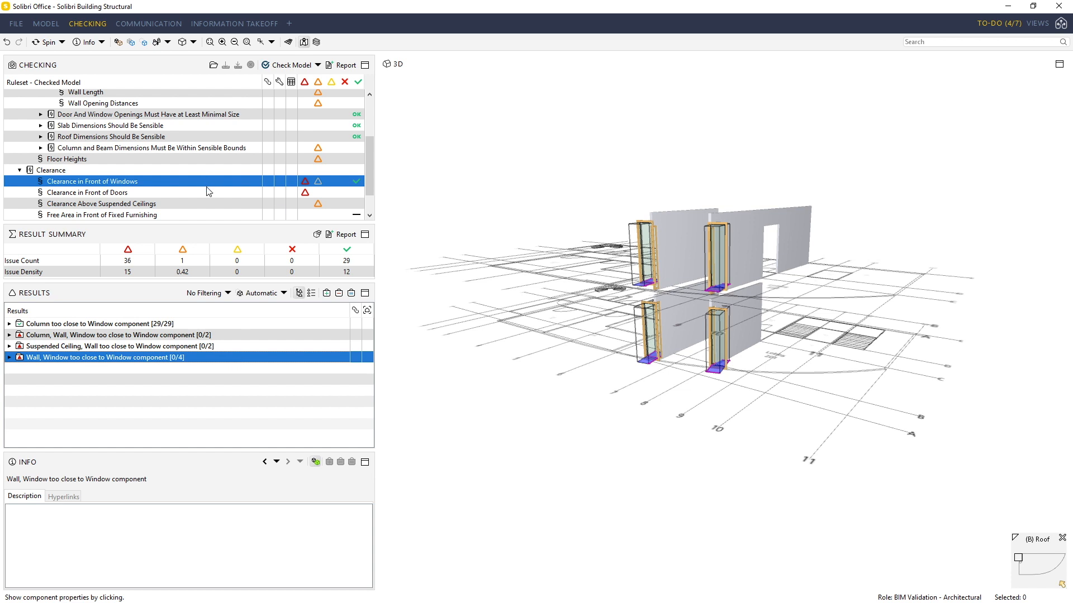
Step: Expand the Deficiency Detection ruleset and its Components Below and Above subset
{"action": "scroll", "coordinate": [194, 181], "scroll_direction": "down", "scroll_amount": 1}
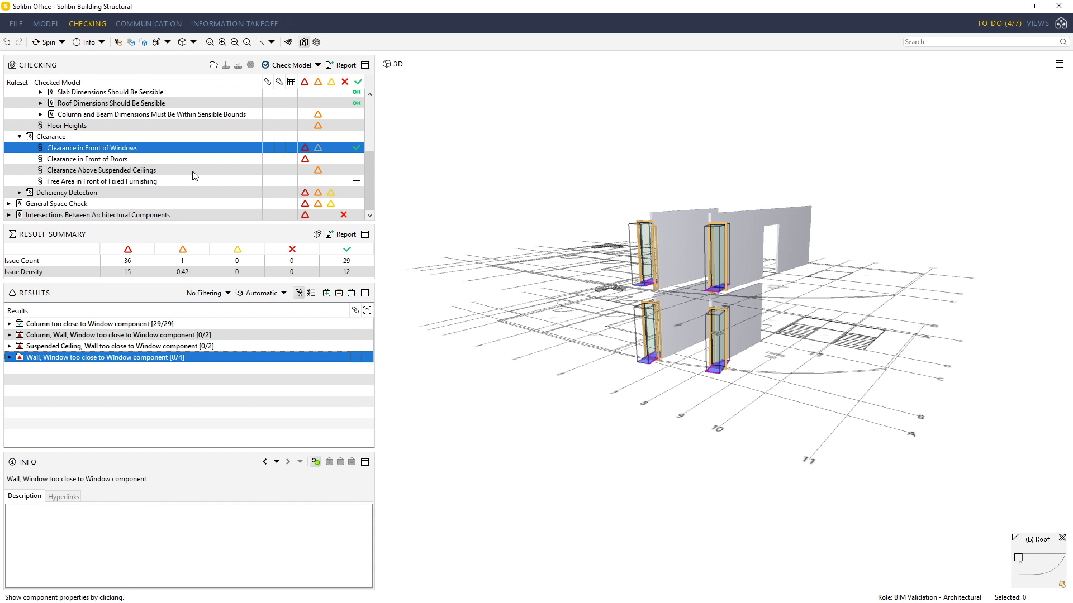
{"action": "double_click", "coordinate": [91, 193]}
{"action": "scroll", "coordinate": [106, 195], "scroll_direction": "down", "scroll_amount": 2}
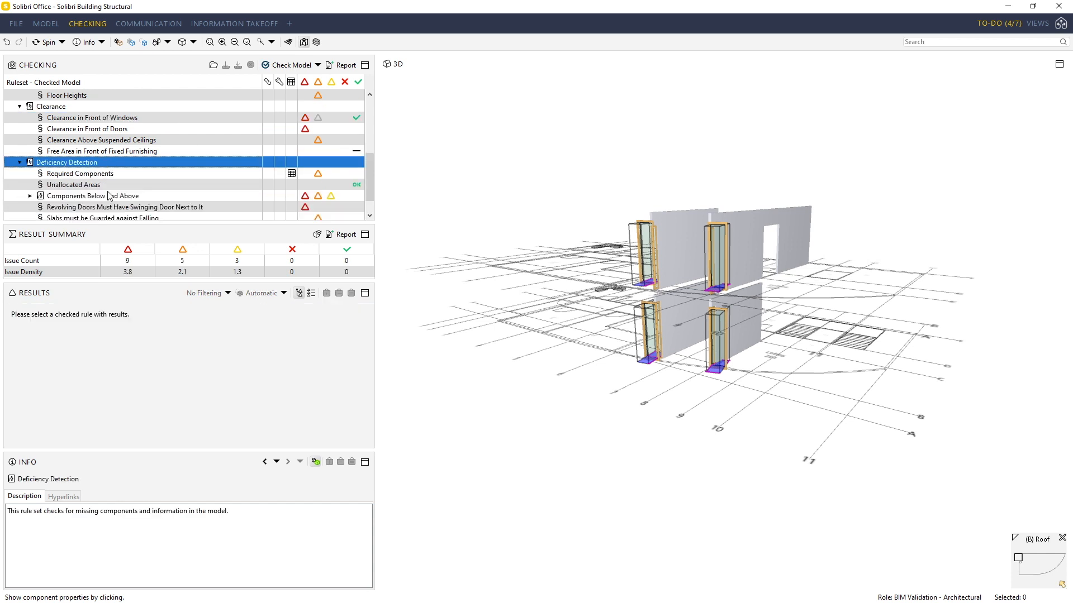
{"action": "left_click", "coordinate": [120, 172]}
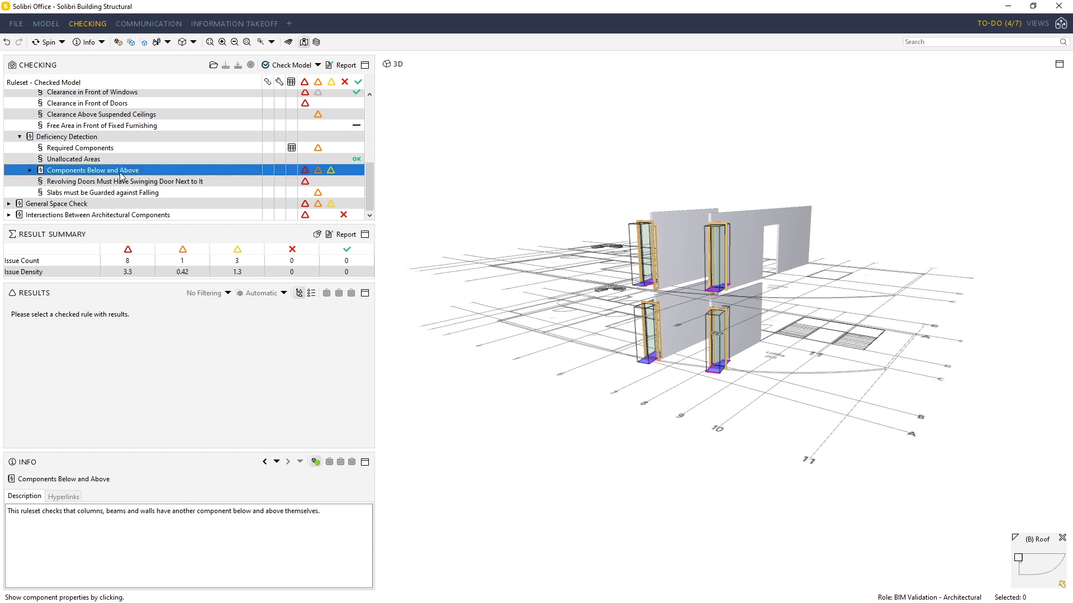
{"action": "double_click", "coordinate": [85, 171]}
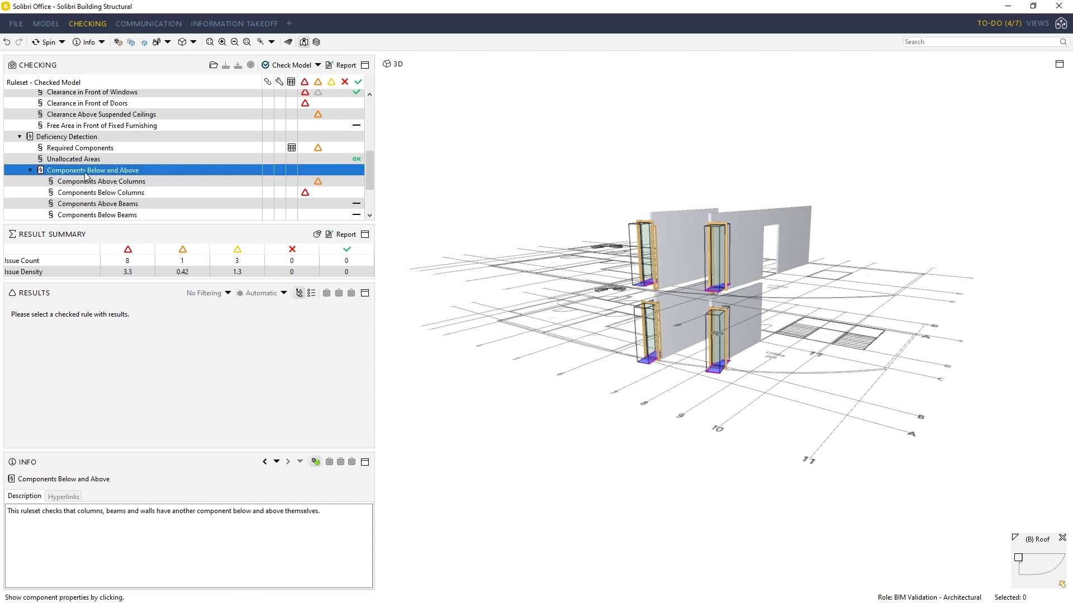
Step: Show the Components Above Columns results and inspect the "C-4, 450 mm" issue in 3D
{"action": "left_click", "coordinate": [134, 183]}
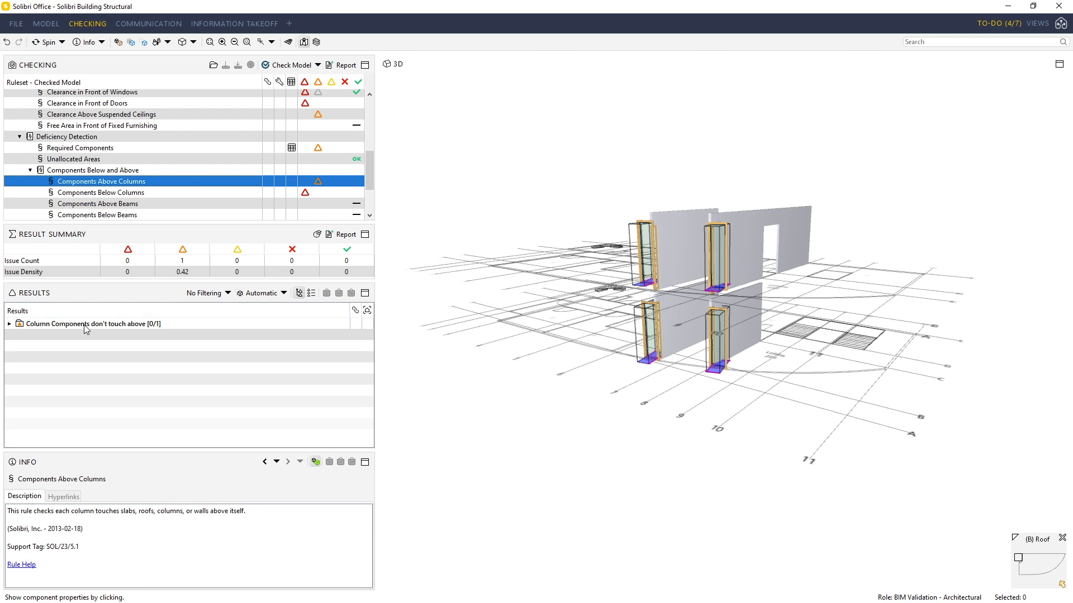
{"action": "left_click", "coordinate": [100, 325]}
{"action": "double_click", "coordinate": [49, 337]}
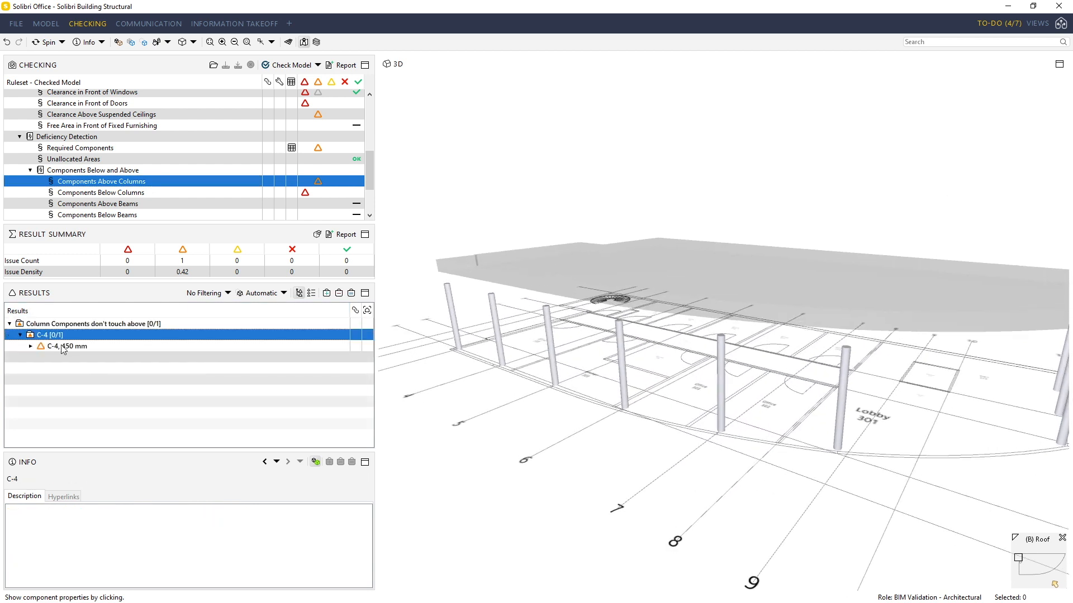
{"action": "left_click", "coordinate": [84, 346]}
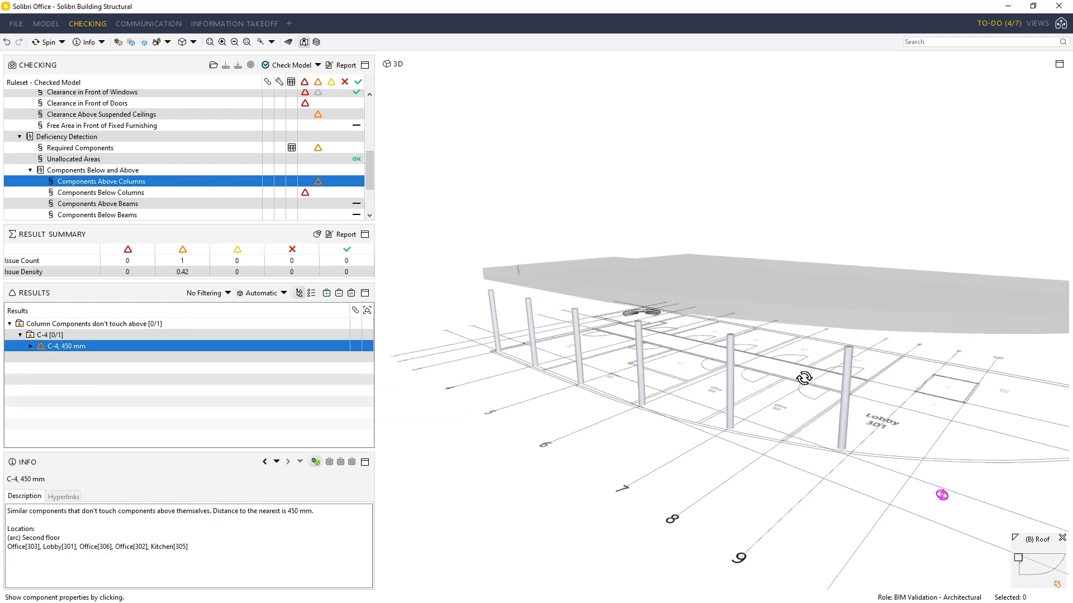
{"action": "mouse_move", "coordinate": [856, 371]}
{"action": "left_mouse_down"}
{"action": "mouse_move", "coordinate": [776, 337]}
{"action": "mouse_move", "coordinate": [771, 328]}
{"action": "mouse_move", "coordinate": [792, 349]}
{"action": "mouse_move", "coordinate": [779, 313]}
{"action": "mouse_move", "coordinate": [789, 336]}
{"action": "mouse_move", "coordinate": [795, 295]}
{"action": "mouse_move", "coordinate": [795, 324]}
{"action": "left_mouse_up"}
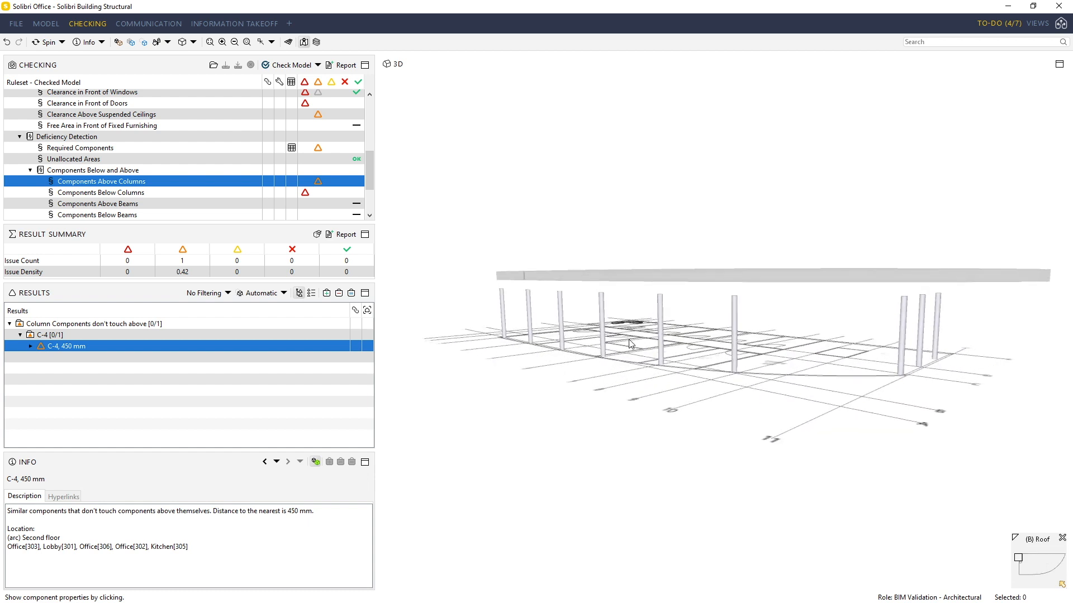
Step: Add a slide to the "C-4, 450 mm" issue and fill its description automatically from the result
{"action": "right_click", "coordinate": [209, 347]}
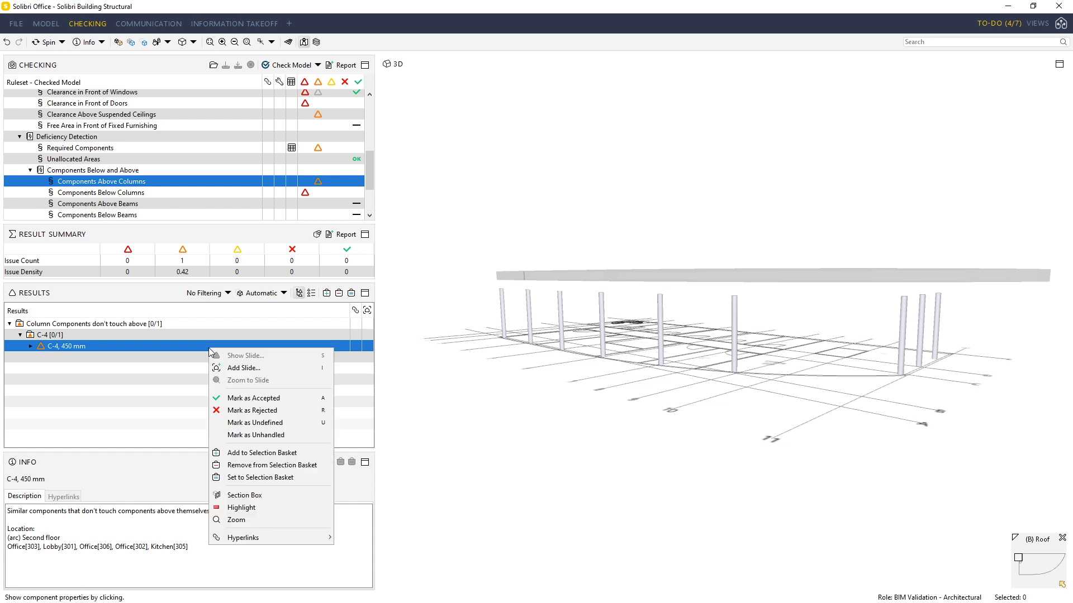
{"action": "left_click", "coordinate": [279, 364]}
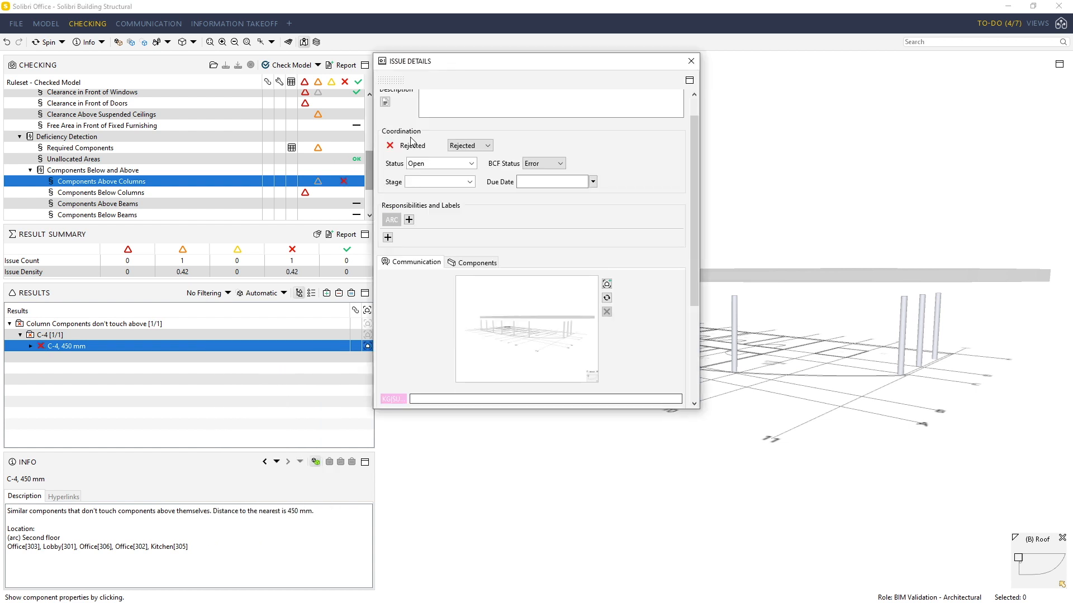
{"action": "left_click", "coordinate": [385, 101]}
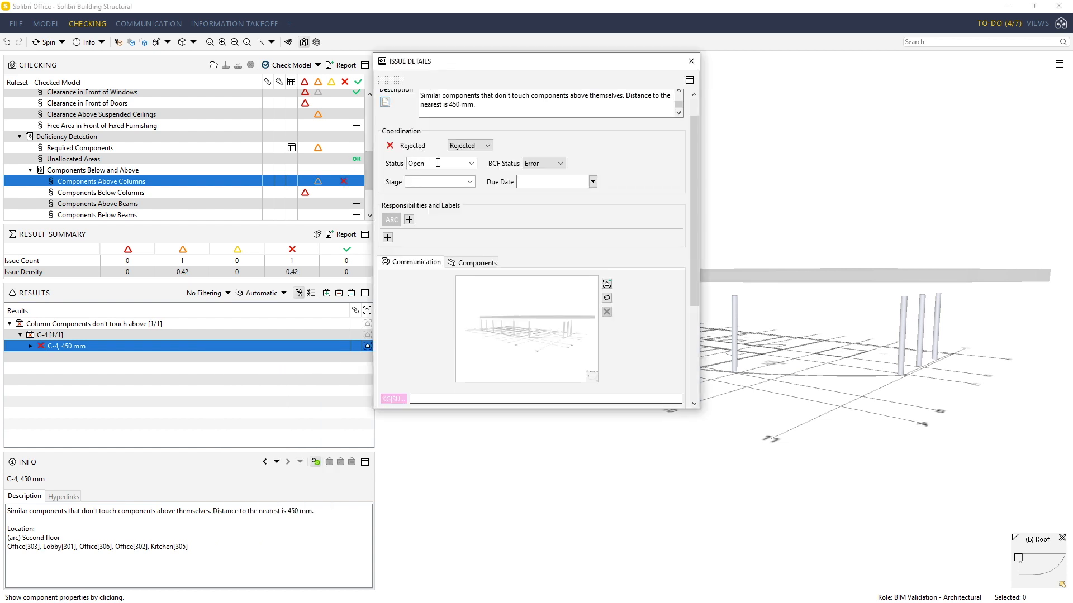
Step: Set the issue's stage to Stage X and its due date to 04-Sep-2019
{"action": "left_click", "coordinate": [471, 182]}
{"action": "left_click", "coordinate": [451, 197]}
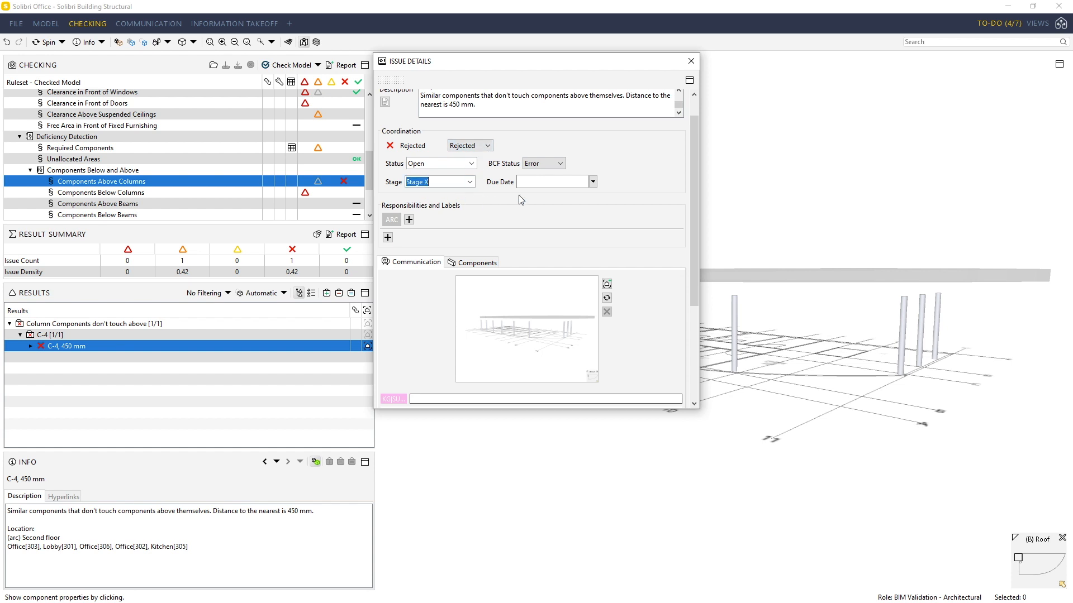
{"action": "left_click", "coordinate": [593, 182]}
{"action": "left_click", "coordinate": [632, 197]}
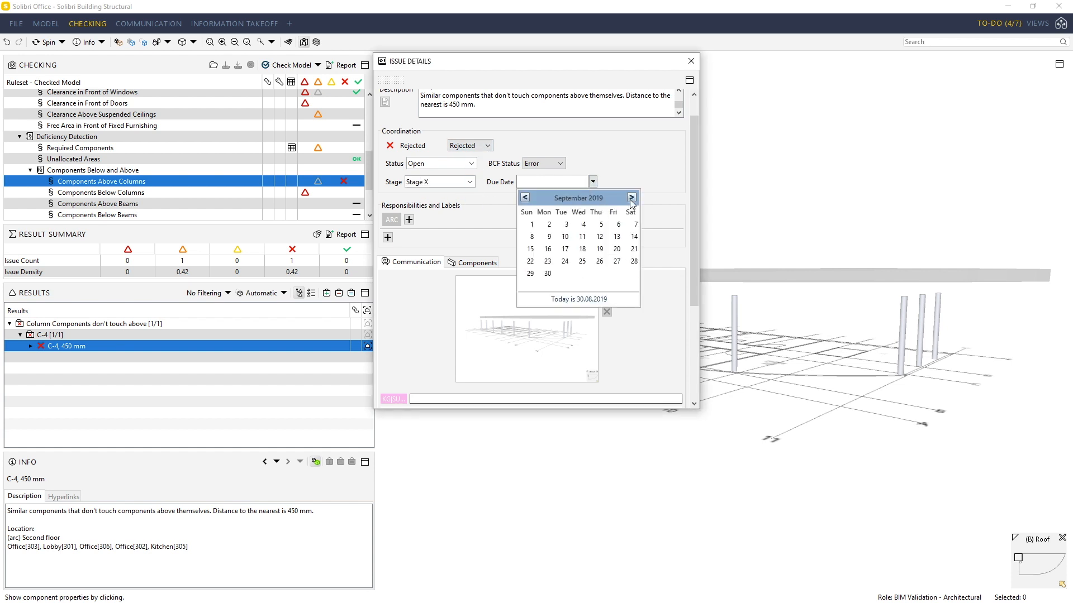
{"action": "left_click", "coordinate": [583, 224]}
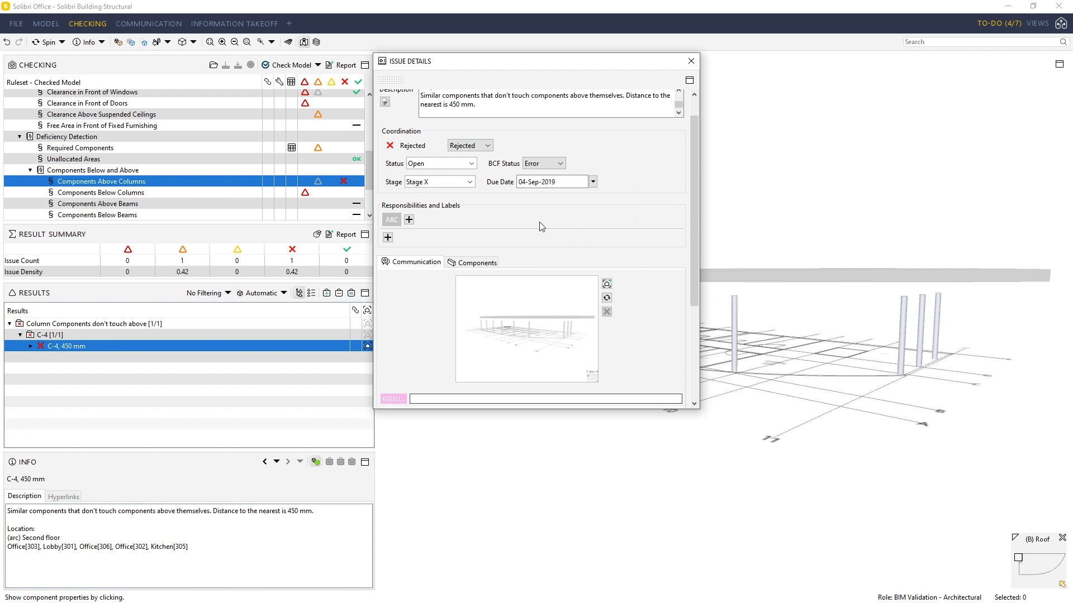
Step: Assign responsibility for the issue to ARC and add STR and KG as further responsibilities
{"action": "left_click", "coordinate": [393, 220]}
{"action": "left_click", "coordinate": [409, 244]}
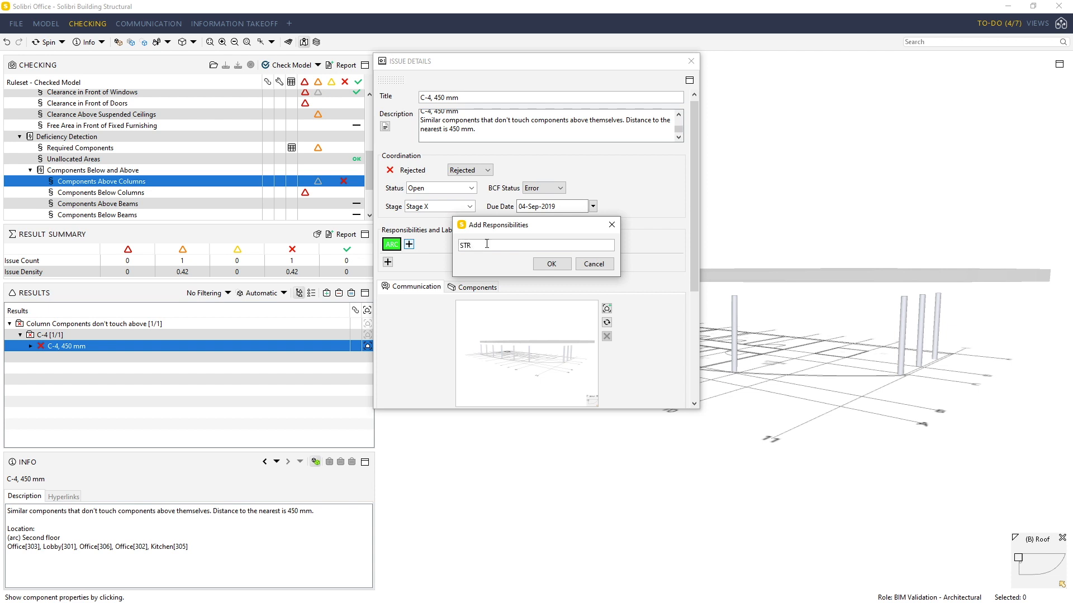
{"action": "left_click", "coordinate": [552, 264]}
{"action": "left_click", "coordinate": [430, 244]}
{"action": "left_click", "coordinate": [552, 263]}
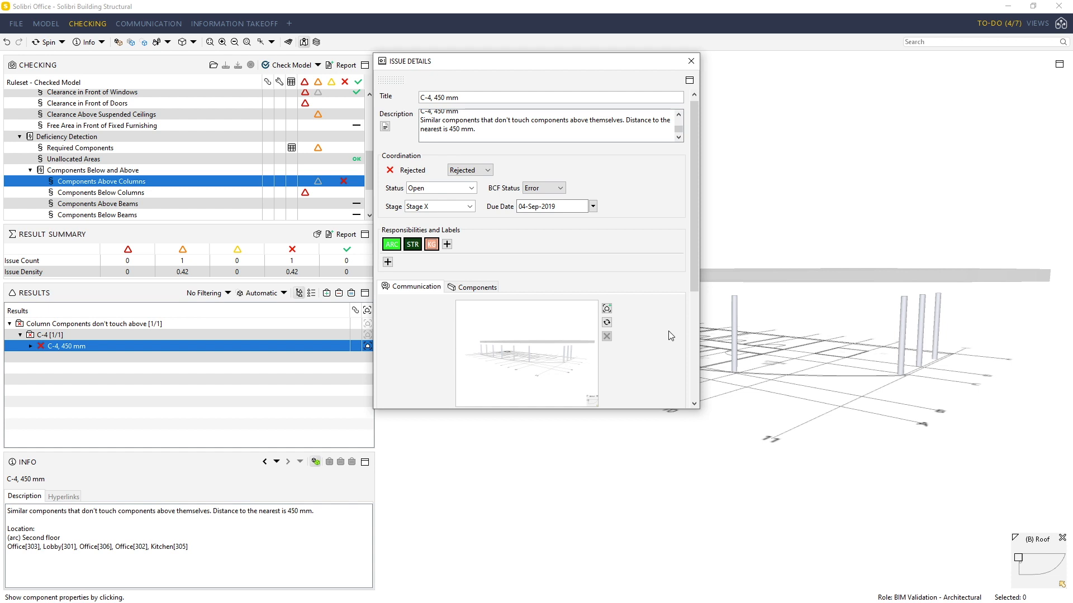
Step: Review the components attached to the "C-4, 450 mm" issue, return to its communication view and close the issue details
{"action": "left_click_drag", "start_coordinate": [695, 275], "coordinate": [693, 323]}
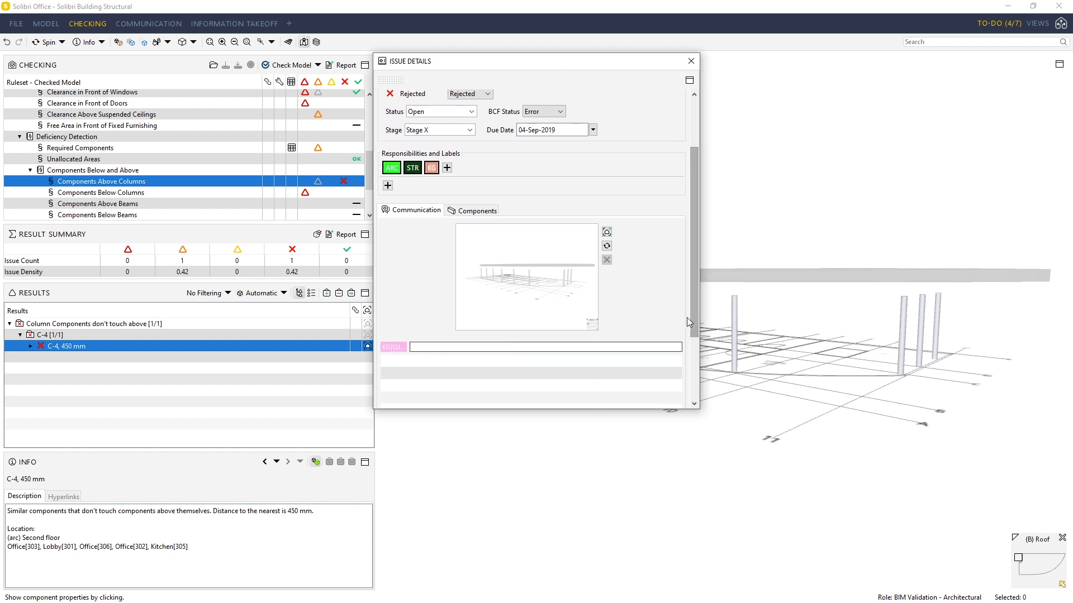
{"action": "left_click", "coordinate": [480, 211]}
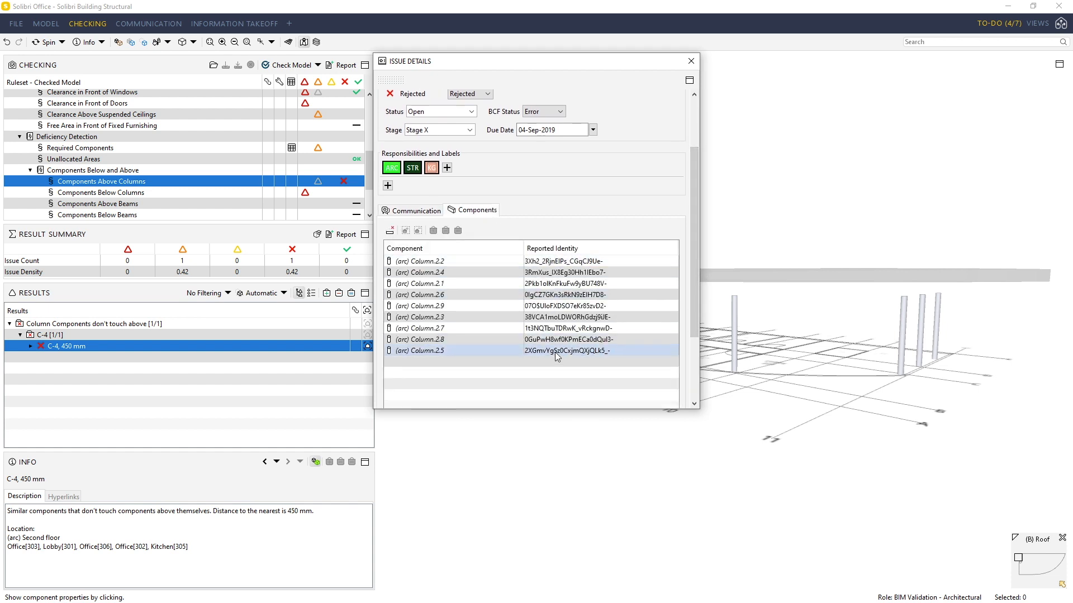
{"action": "left_click", "coordinate": [429, 213]}
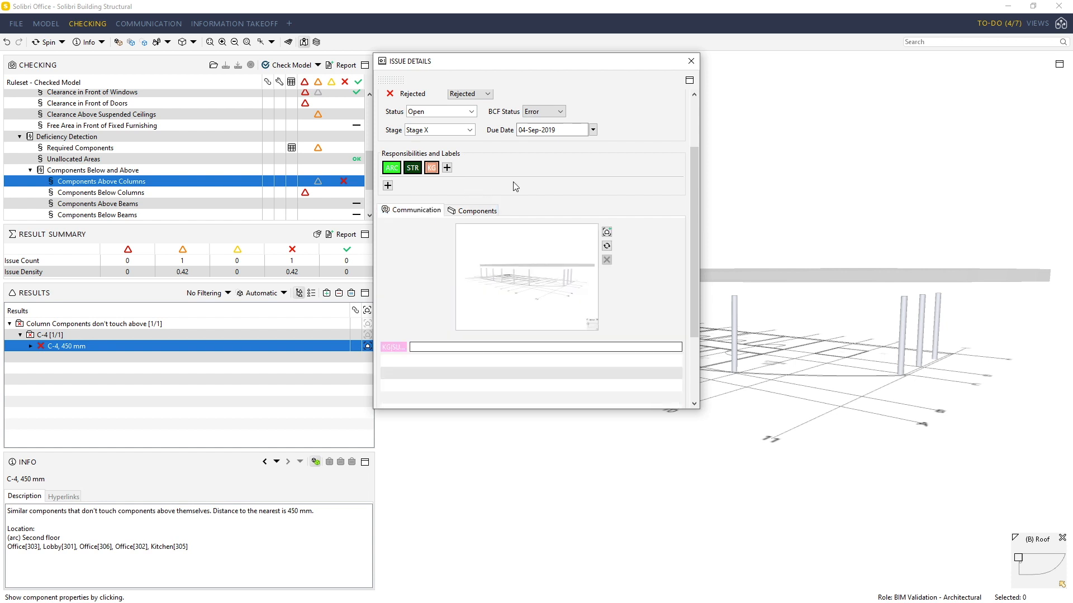
{"action": "left_click", "coordinate": [691, 61]}
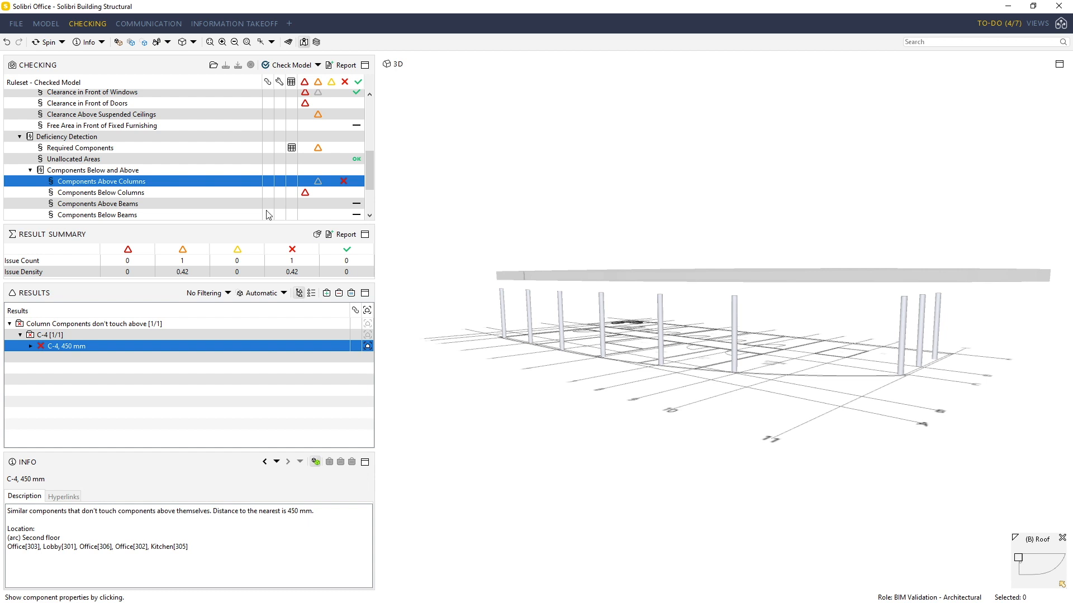
Step: Expand the General Space Check ruleset and its Space Location subset, and show the Space Validation results
{"action": "scroll", "coordinate": [218, 200], "scroll_direction": "down", "scroll_amount": 2}
{"action": "double_click", "coordinate": [48, 204]}
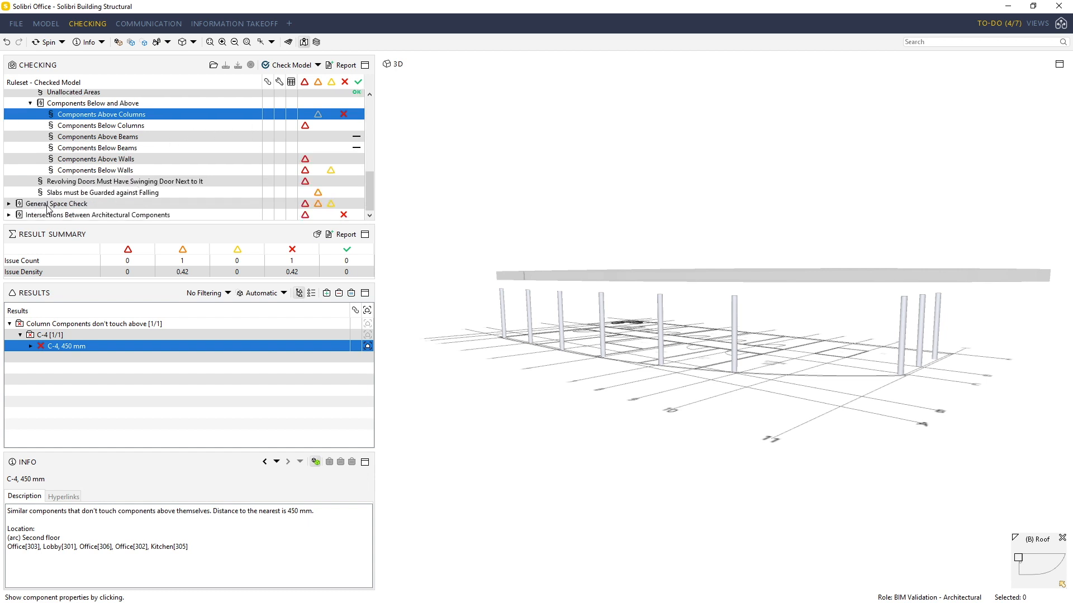
{"action": "scroll", "coordinate": [122, 198], "scroll_direction": "down", "scroll_amount": 1}
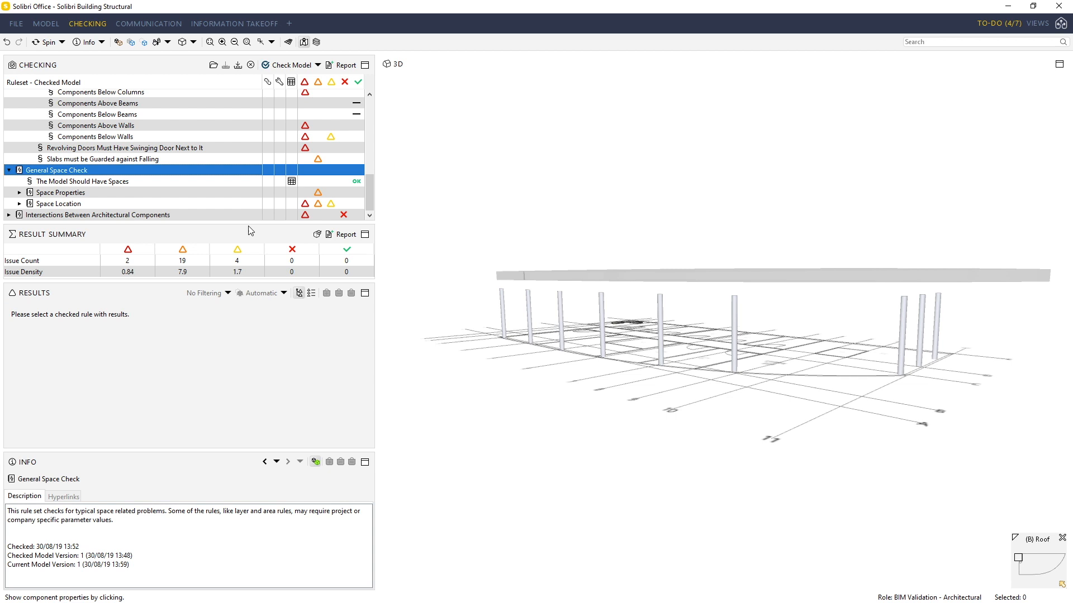
{"action": "double_click", "coordinate": [69, 204]}
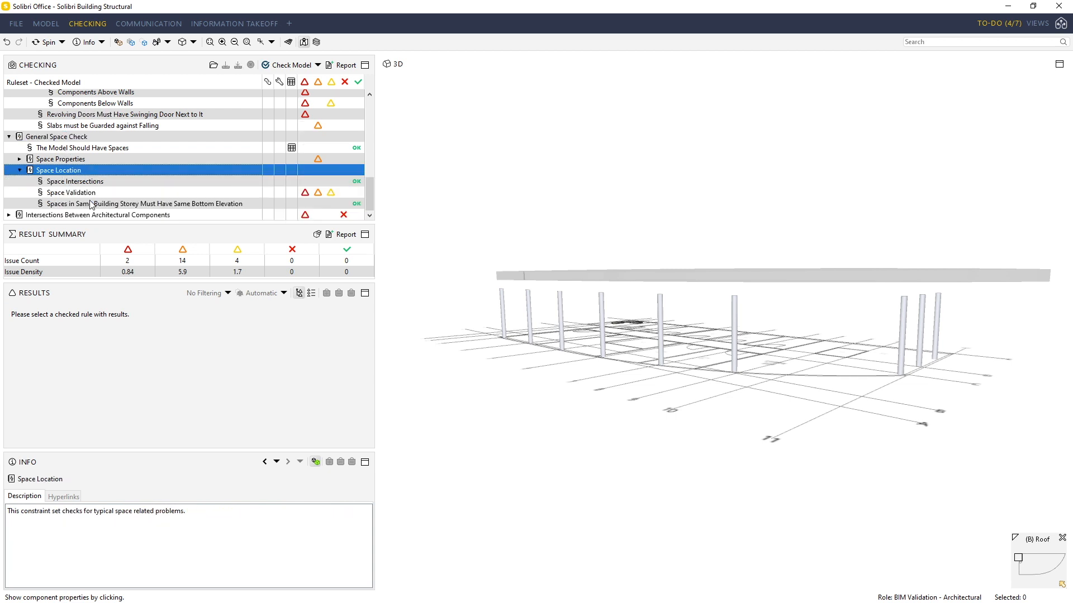
{"action": "left_click", "coordinate": [64, 194]}
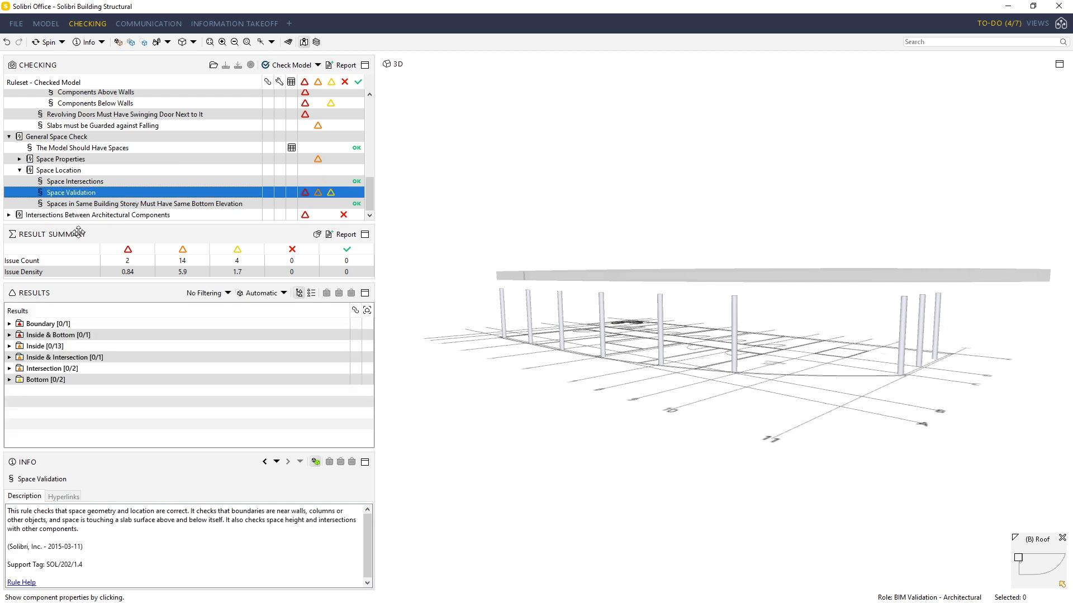
Step: Open the Boundary category down to the Office[308] space issue and inspect its misaligned perimeter in 3D
{"action": "left_click", "coordinate": [58, 325]}
{"action": "double_click", "coordinate": [46, 325]}
{"action": "double_click", "coordinate": [52, 336]}
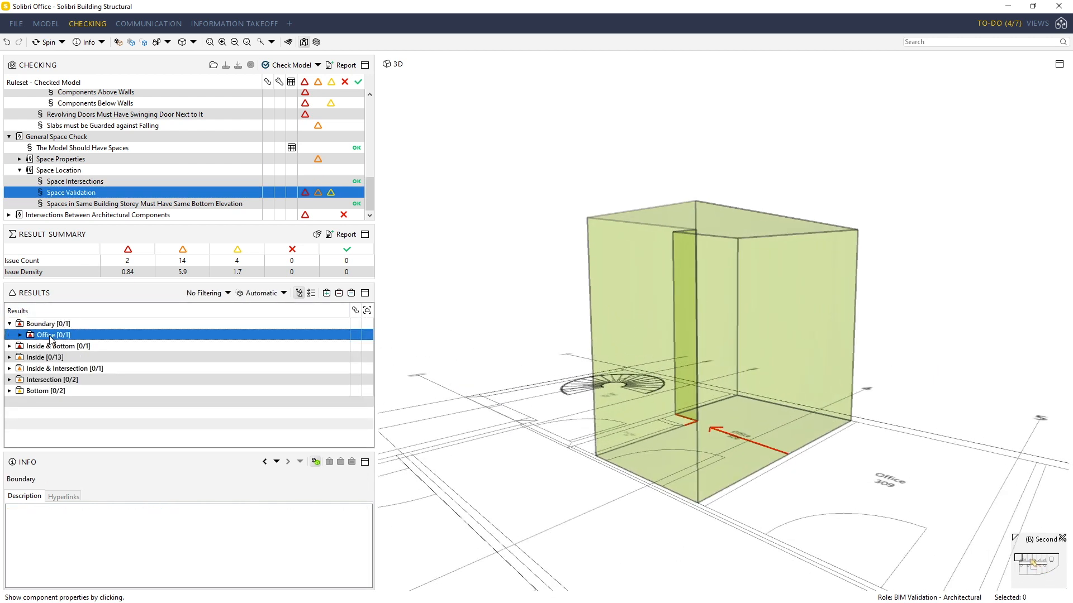
{"action": "left_click", "coordinate": [75, 347]}
{"action": "left_click_drag", "start_coordinate": [693, 375], "coordinate": [878, 405]}
{"action": "left_click_drag", "start_coordinate": [687, 393], "coordinate": [853, 345]}
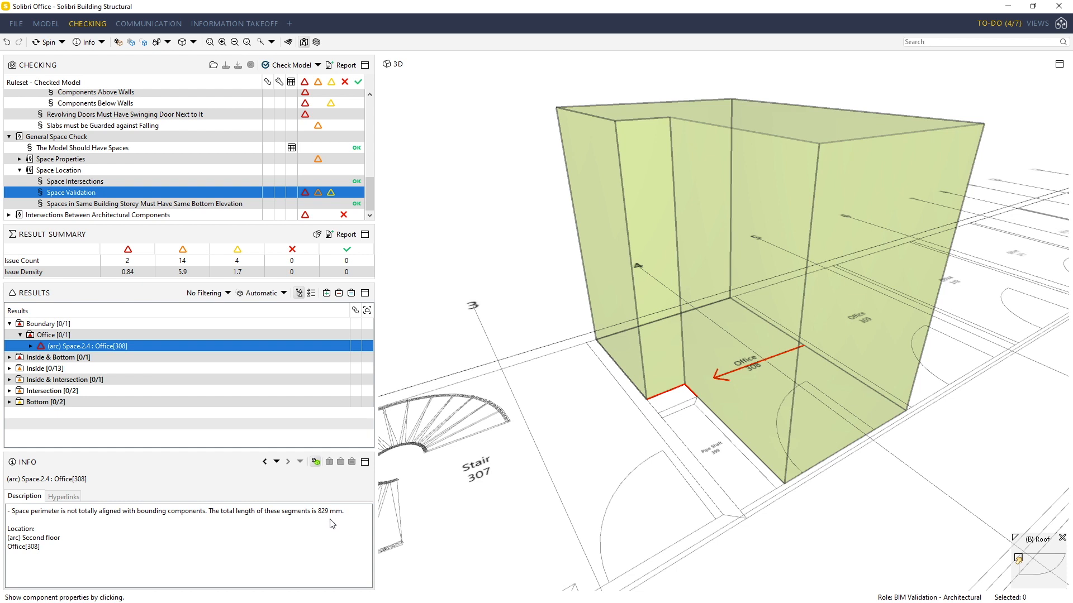
Step: Add a slide to the Office[308] boundary issue with stage Stage X and due date 06-Sep-2019
{"action": "right_click", "coordinate": [186, 349]}
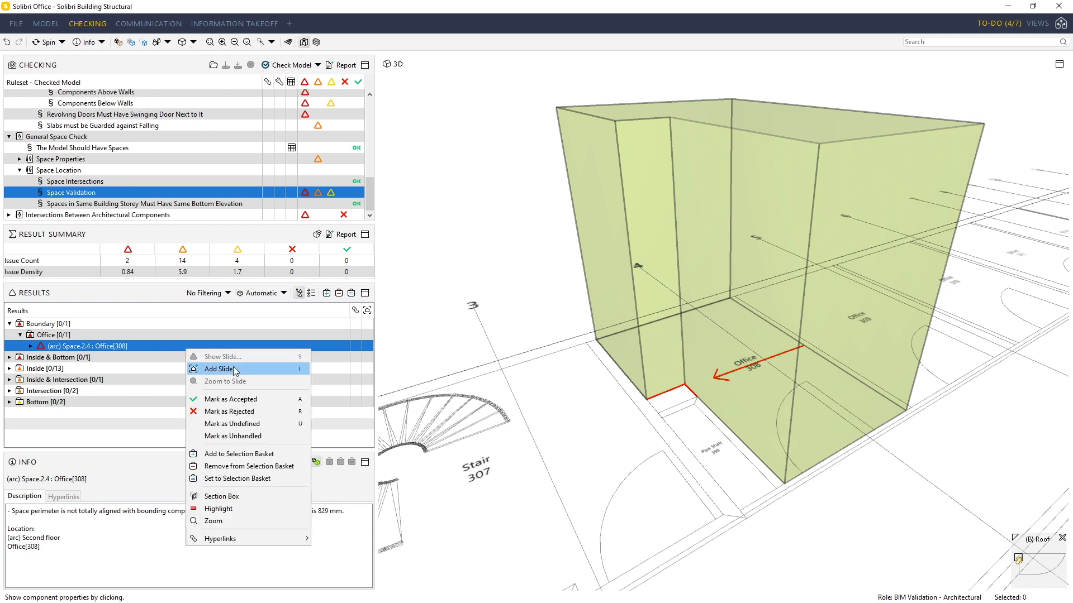
{"action": "left_click", "coordinate": [204, 366]}
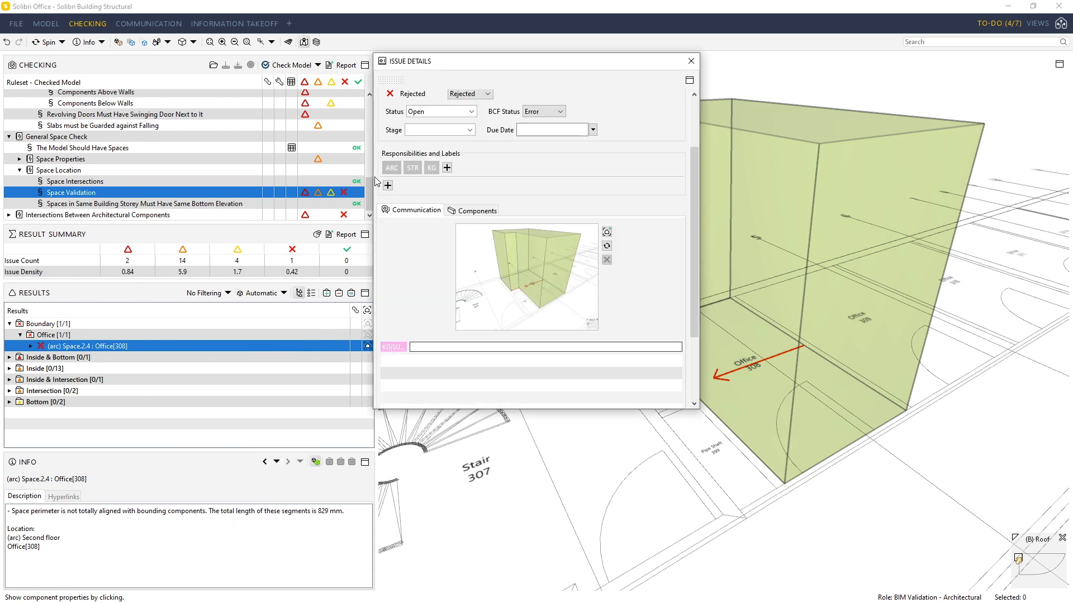
{"action": "left_click", "coordinate": [469, 129]}
{"action": "left_click", "coordinate": [472, 149]}
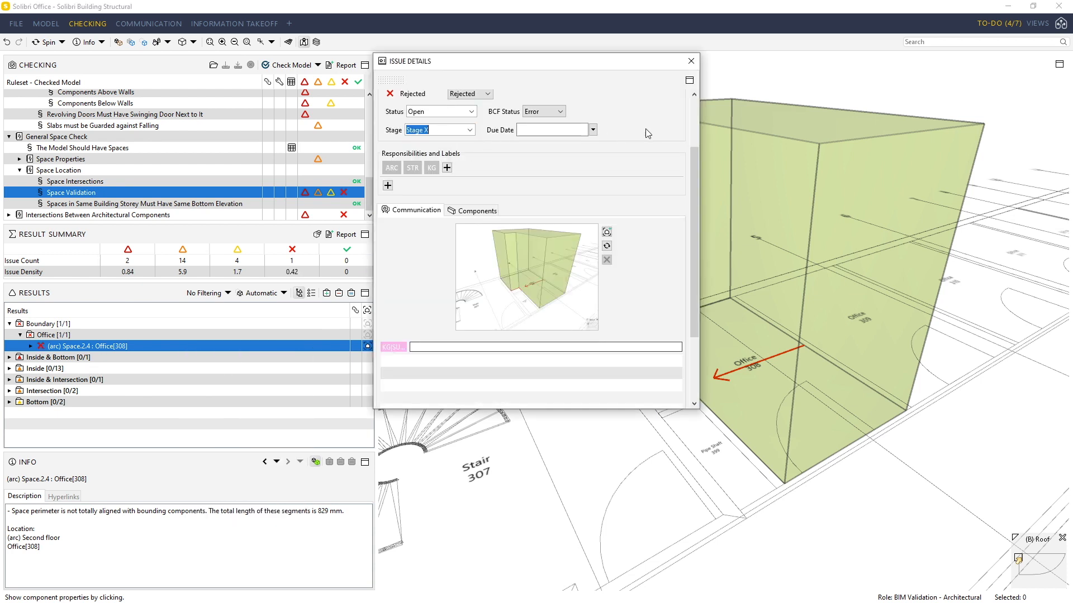
{"action": "left_click", "coordinate": [593, 130]}
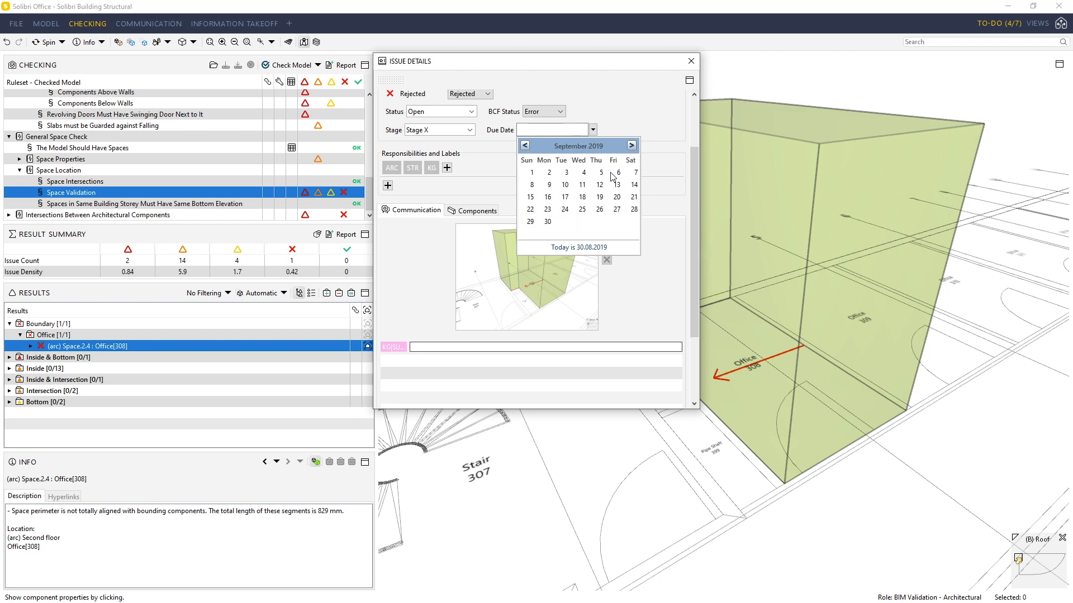
{"action": "left_click", "coordinate": [619, 173]}
Step: Assign the Office[308] issue to ARC and KG, fill its description automatically and close the issue details
{"action": "left_click", "coordinate": [392, 168]}
{"action": "scroll", "coordinate": [440, 201], "scroll_direction": "up", "scroll_amount": 2}
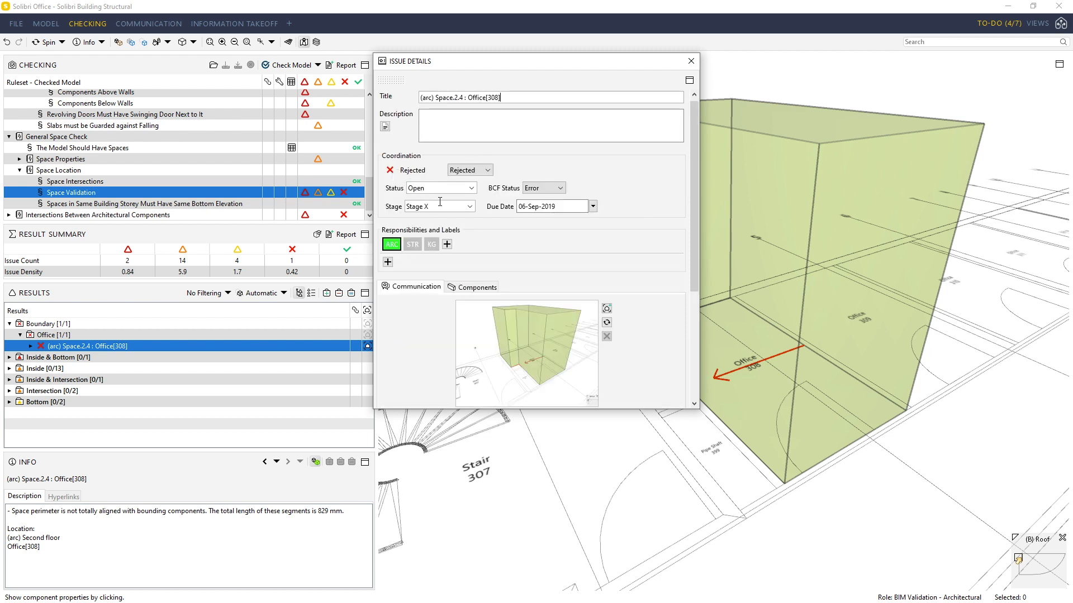
{"action": "left_click", "coordinate": [431, 244]}
{"action": "left_click", "coordinate": [385, 127]}
{"action": "left_click", "coordinate": [690, 62]}
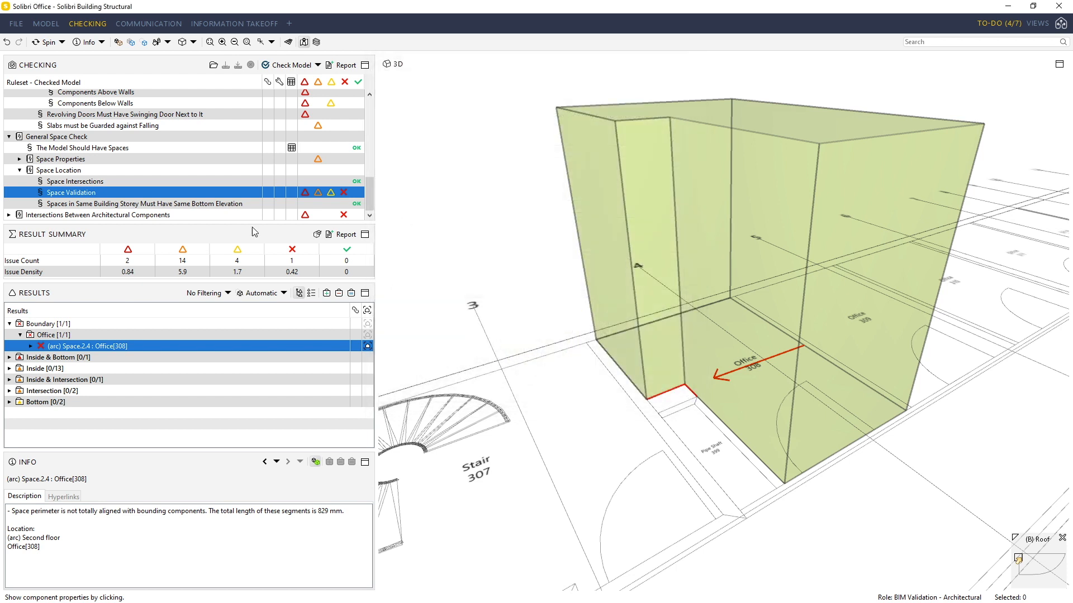
Step: Expand Intersections Between Architectural Components and its Same Kind of Components subset, and show the Wall - Wall Intersections results
{"action": "double_click", "coordinate": [83, 216]}
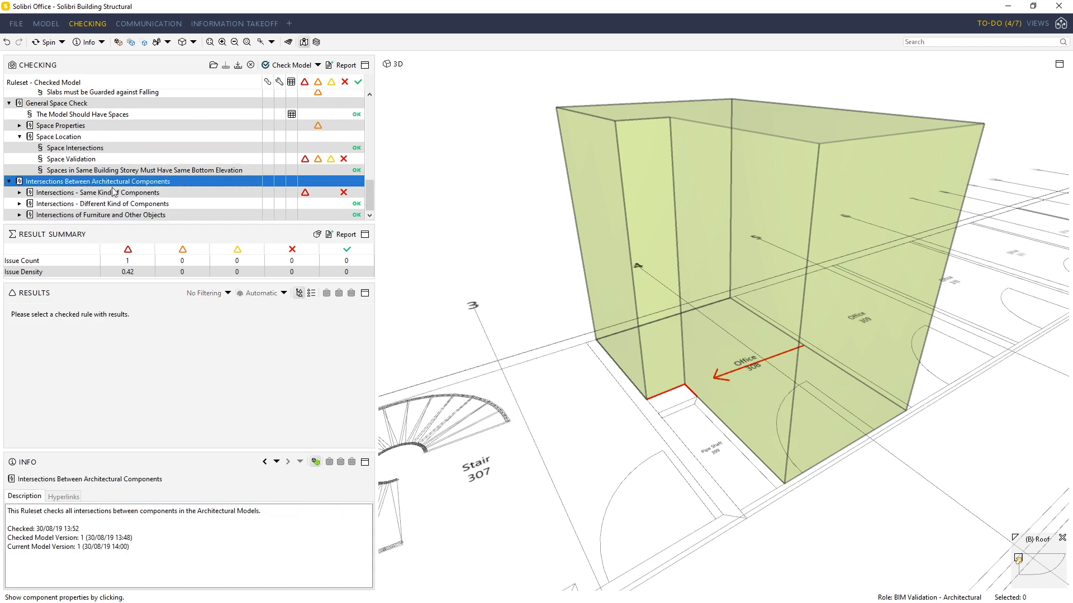
{"action": "double_click", "coordinate": [132, 194]}
{"action": "left_click", "coordinate": [100, 204]}
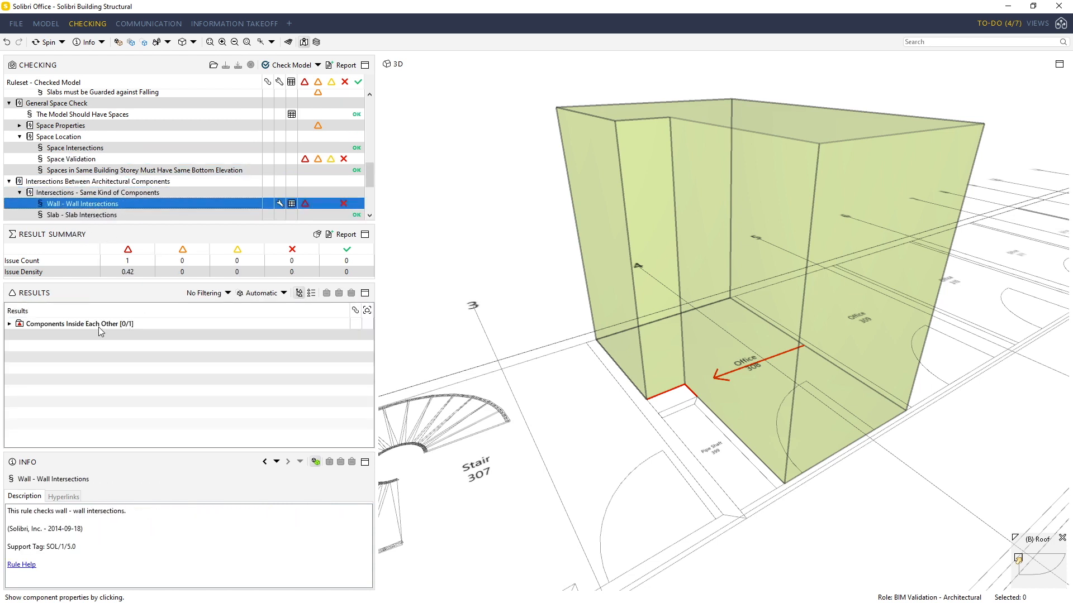
Step: Expand the "Components Inside Each Other" category to the Wall.3.14 and Wall.3.7 issue and inspect both walls in 3D
{"action": "left_click", "coordinate": [69, 324]}
{"action": "double_click", "coordinate": [81, 335]}
{"action": "double_click", "coordinate": [89, 347]}
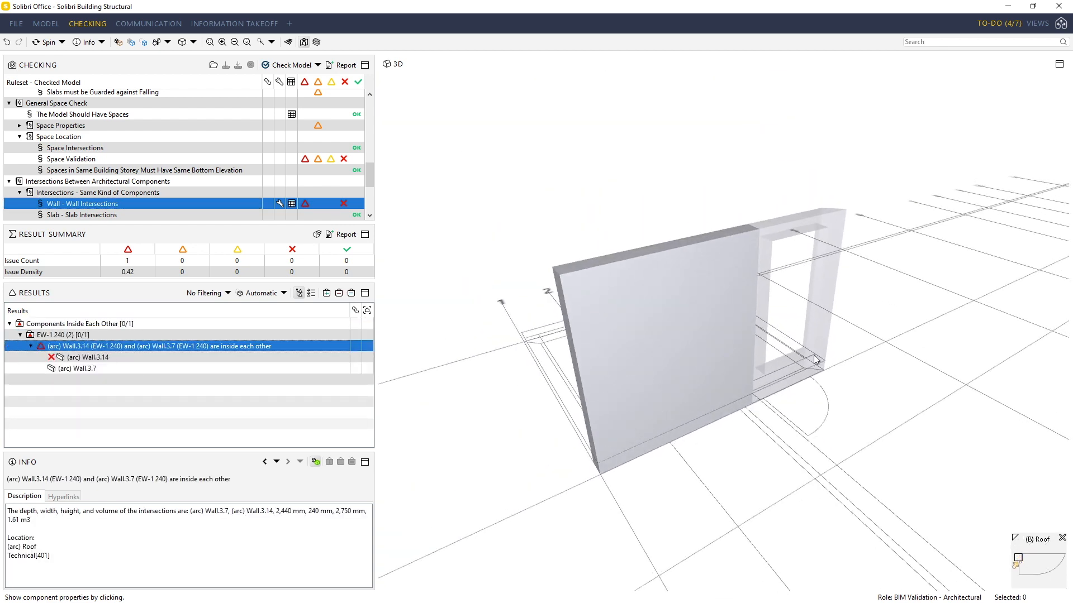
{"action": "left_click_drag", "start_coordinate": [841, 325], "coordinate": [717, 305]}
{"action": "middle_click_drag", "start_coordinate": [717, 305], "coordinate": [749, 316]}
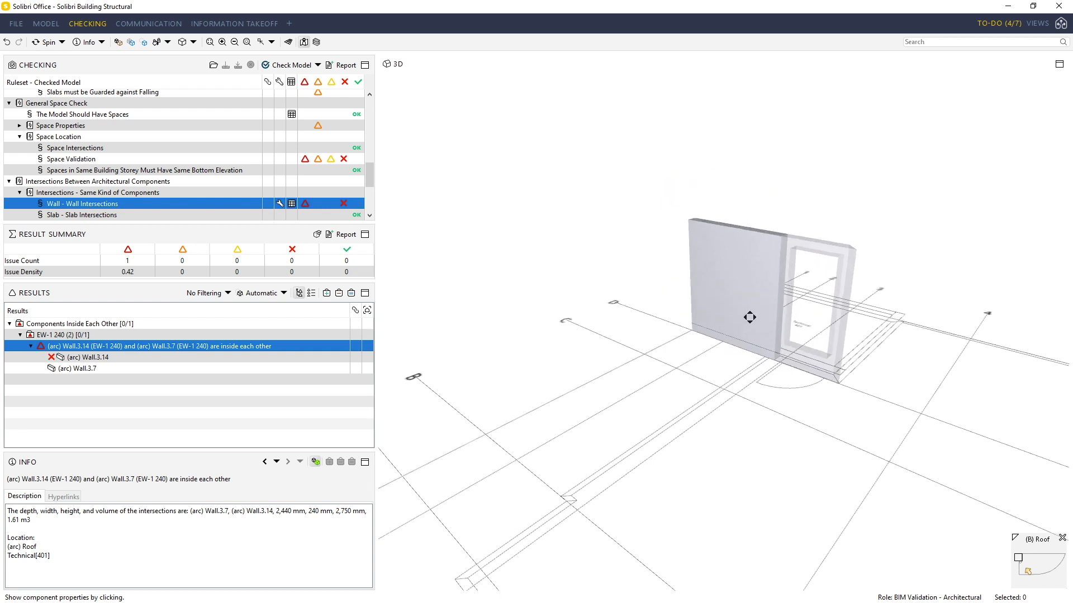
{"action": "scroll", "coordinate": [748, 294], "scroll_direction": "up", "scroll_amount": 3}
{"action": "scroll", "coordinate": [760, 284], "scroll_direction": "up", "scroll_amount": 1}
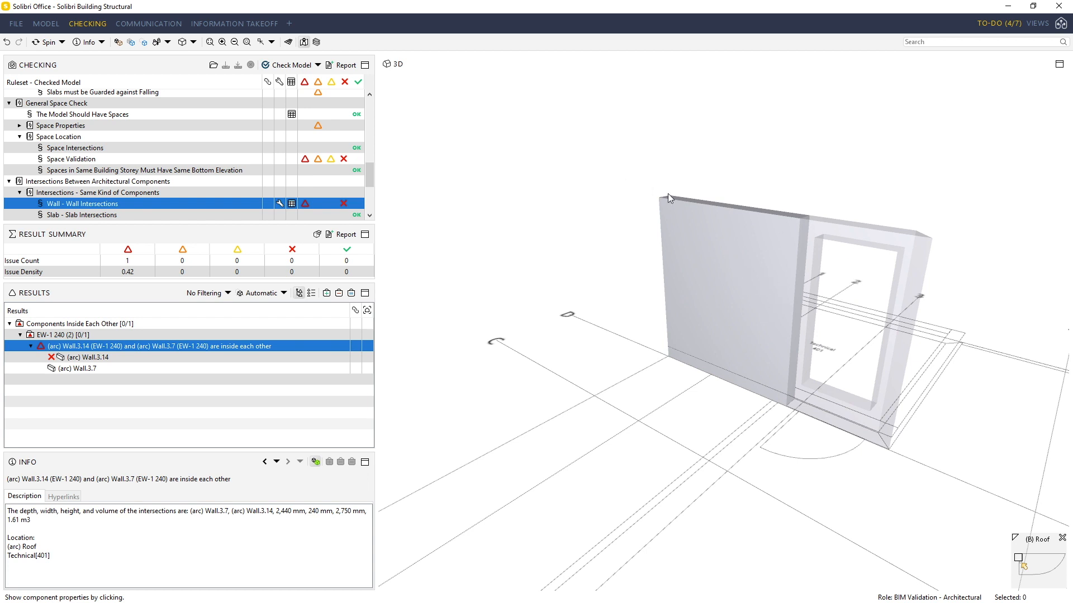
Step: Switch to the Select tool and select the solid wall overlapping the wall with the opening in 3D
{"action": "left_click", "coordinate": [102, 43]}
{"action": "left_click", "coordinate": [113, 71]}
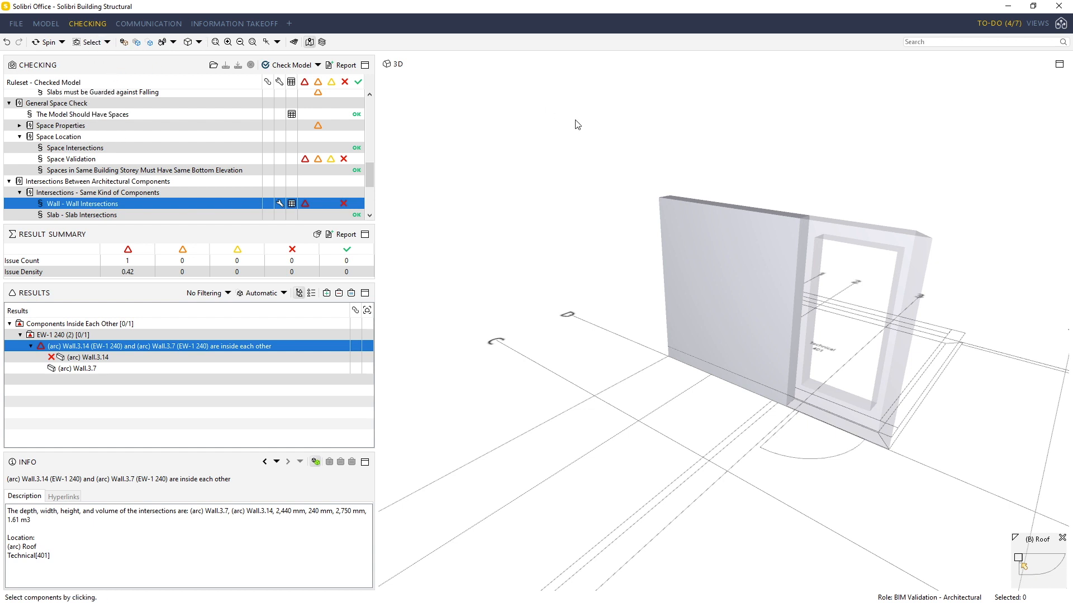
{"action": "left_click_drag", "start_coordinate": [616, 130], "coordinate": [834, 484]}
{"action": "mouse_move", "coordinate": [729, 270]}
{"action": "left_mouse_down"}
{"action": "mouse_move", "coordinate": [757, 285]}
{"action": "mouse_move", "coordinate": [727, 263]}
{"action": "mouse_move", "coordinate": [790, 268]}
{"action": "mouse_move", "coordinate": [713, 266]}
{"action": "mouse_move", "coordinate": [737, 273]}
{"action": "mouse_move", "coordinate": [735, 300]}
{"action": "mouse_move", "coordinate": [670, 280]}
{"action": "mouse_move", "coordinate": [736, 287]}
{"action": "left_mouse_up"}
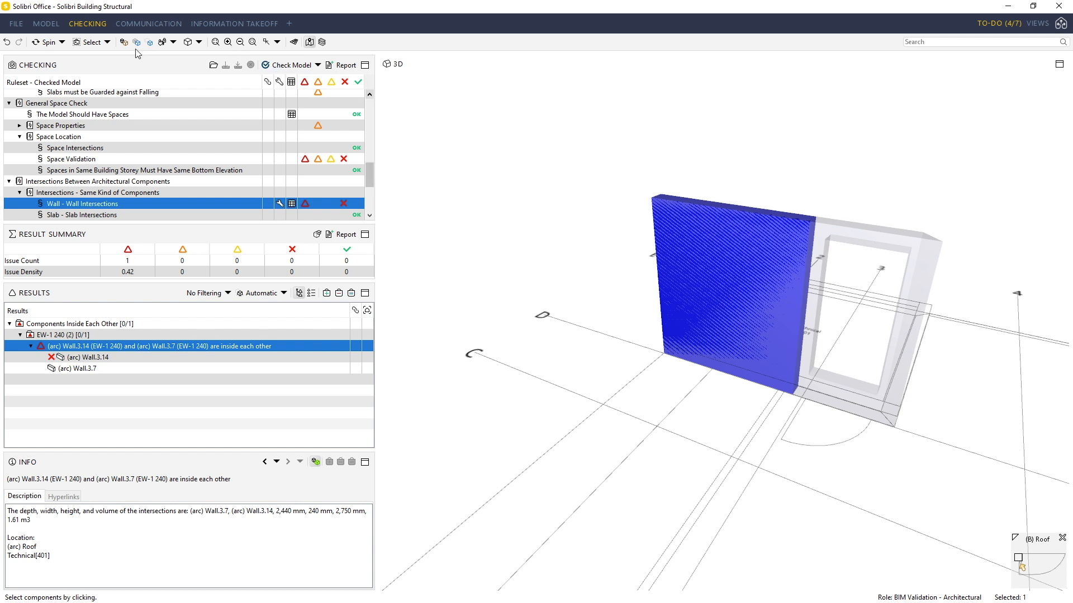
Step: Mark up the solid blue wall with a red cloud and add an arrow pointing to it from the wall with the opening
{"action": "left_click", "coordinate": [107, 42]}
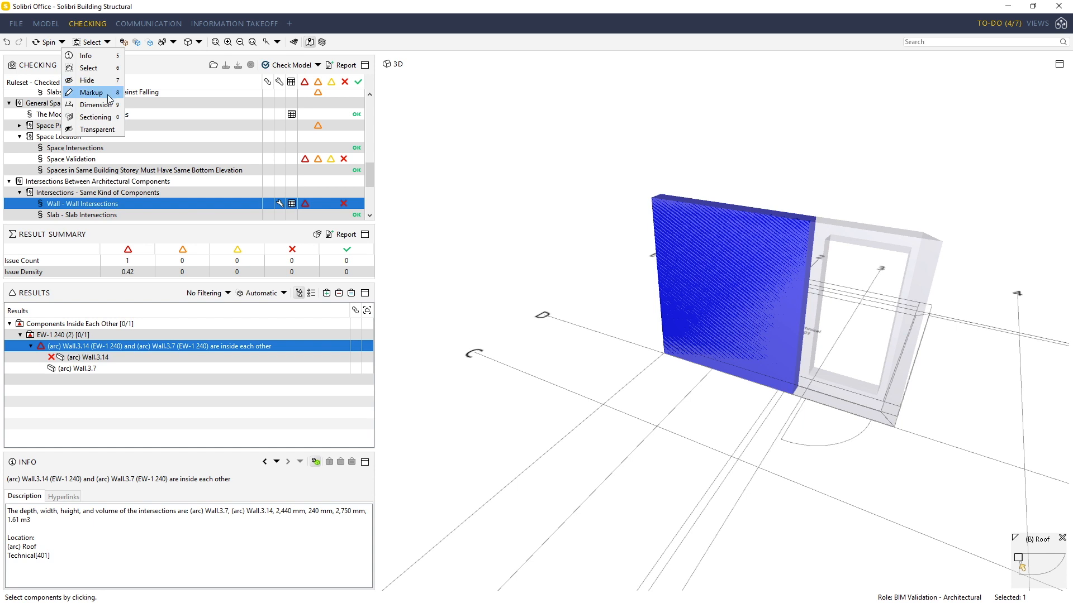
{"action": "left_click", "coordinate": [100, 93]}
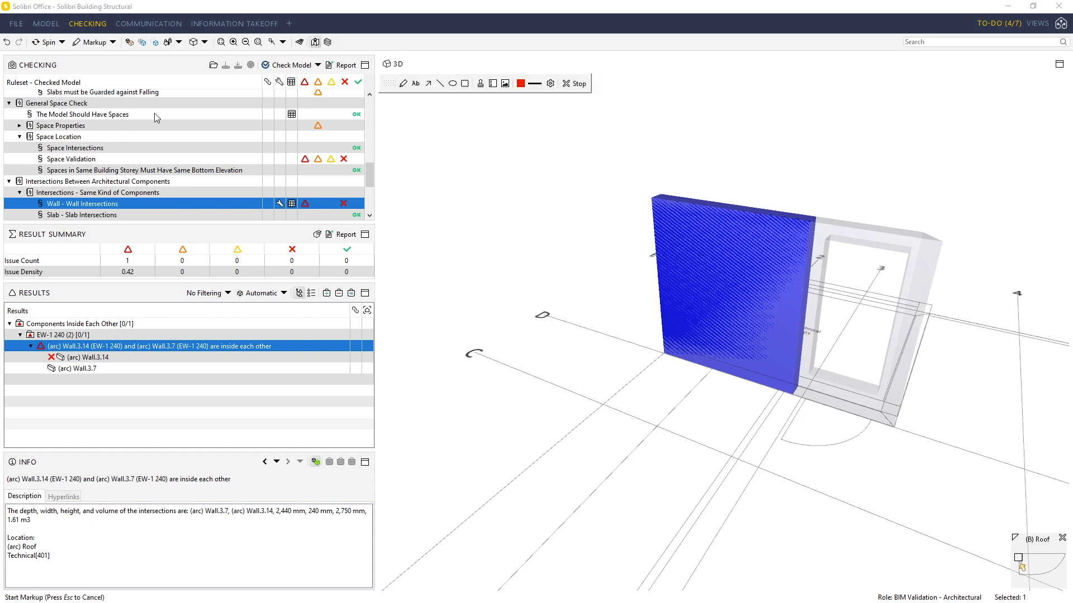
{"action": "left_click", "coordinate": [465, 84]}
{"action": "left_click_drag", "start_coordinate": [787, 380], "coordinate": [659, 208]}
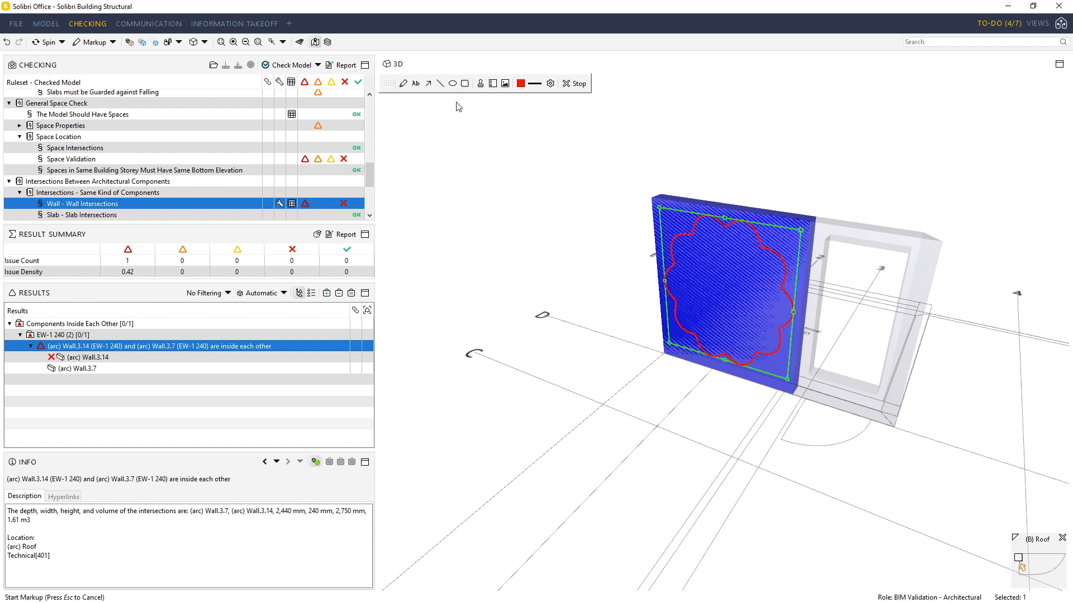
{"action": "left_click", "coordinate": [428, 83]}
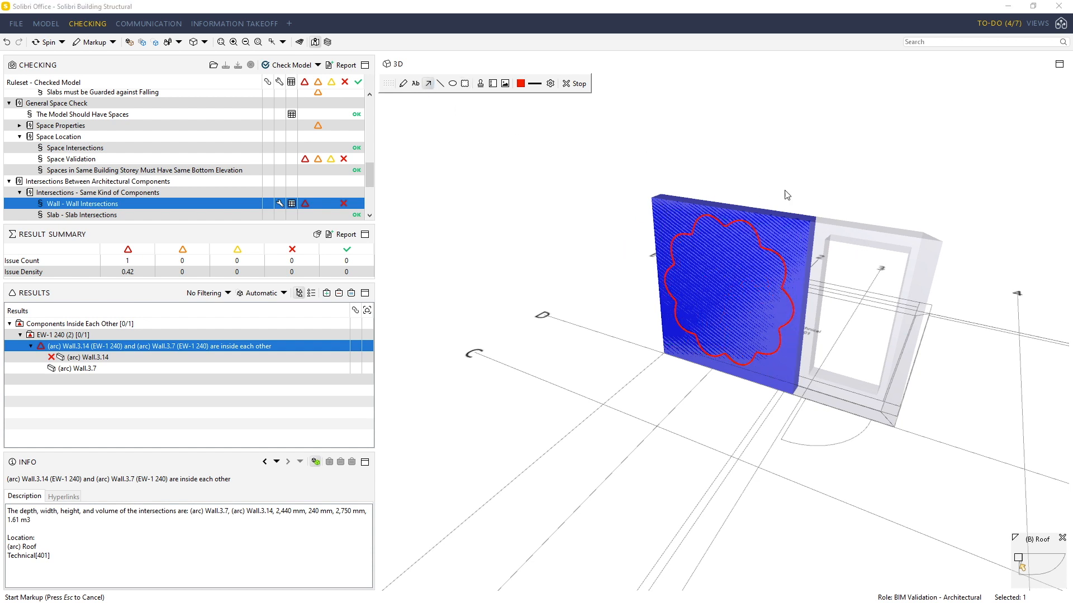
{"action": "left_click_drag", "start_coordinate": [926, 251], "coordinate": [754, 304]}
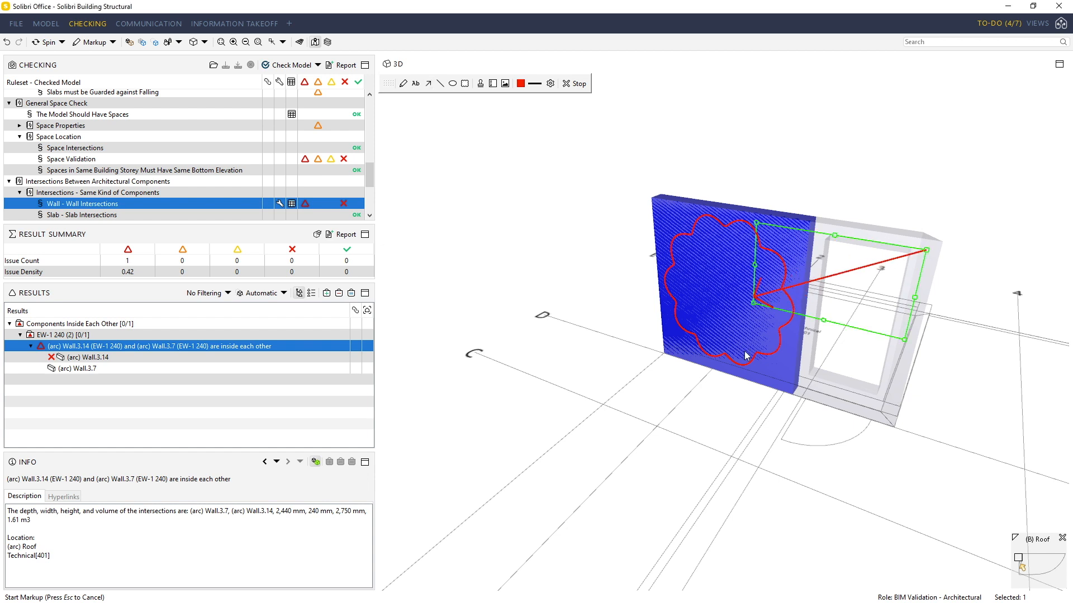
{"action": "left_click", "coordinate": [840, 357]}
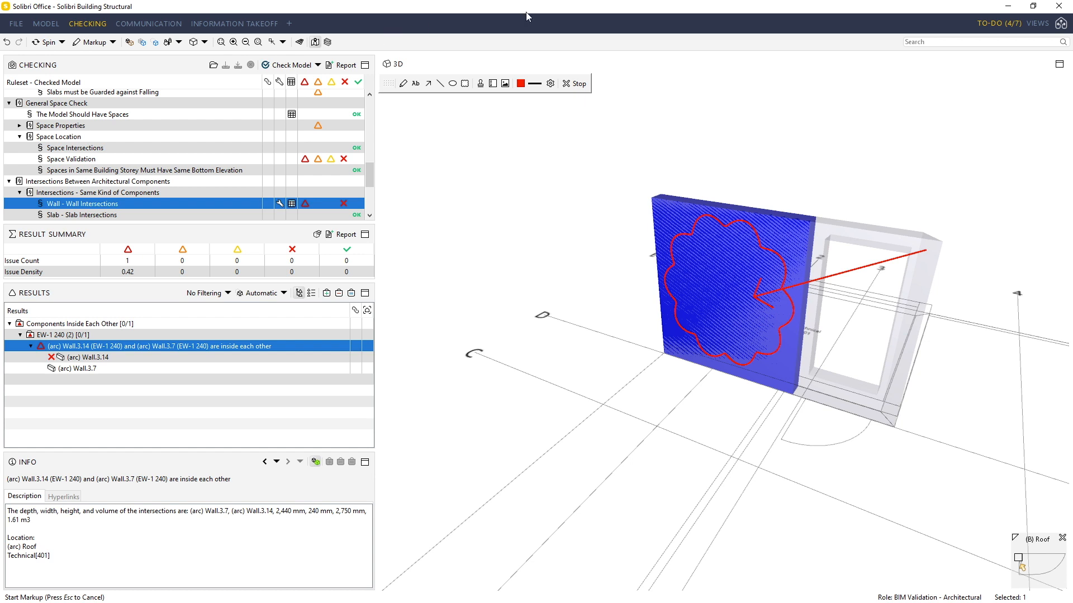
{"action": "left_click", "coordinate": [575, 83]}
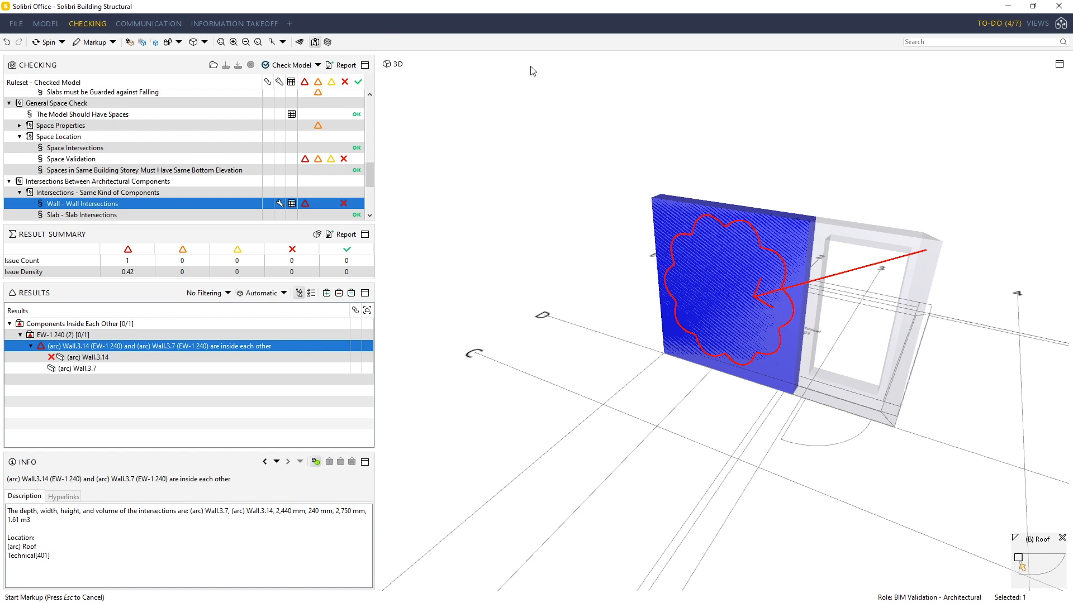
Step: Reject the Wall.3.14 and Wall.3.7 issue and fill its description automatically
{"action": "right_click", "coordinate": [267, 348]}
{"action": "left_click", "coordinate": [337, 370]}
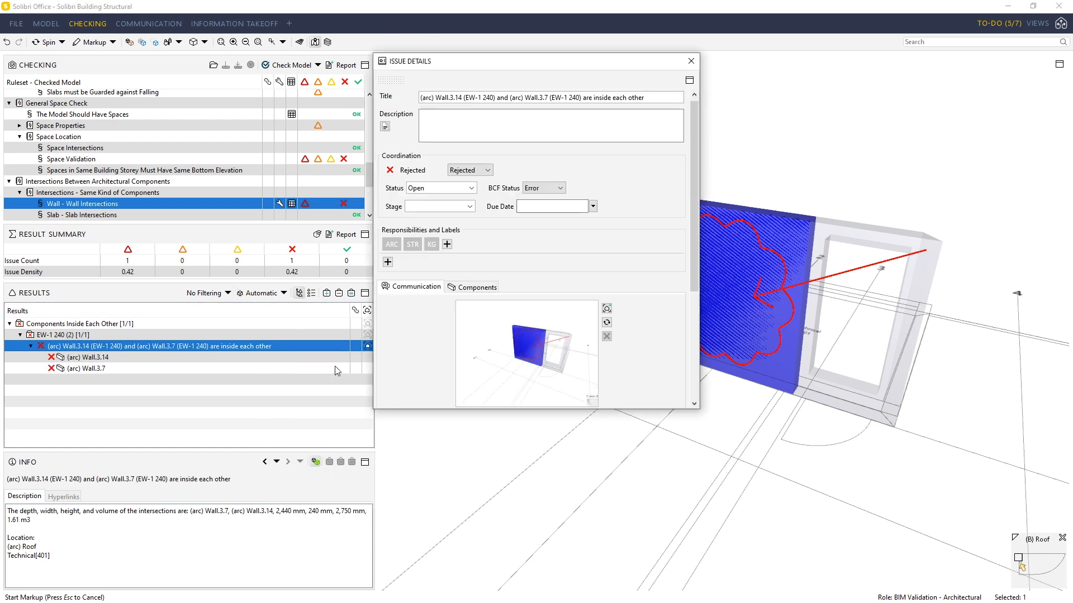
{"action": "left_click", "coordinate": [385, 126]}
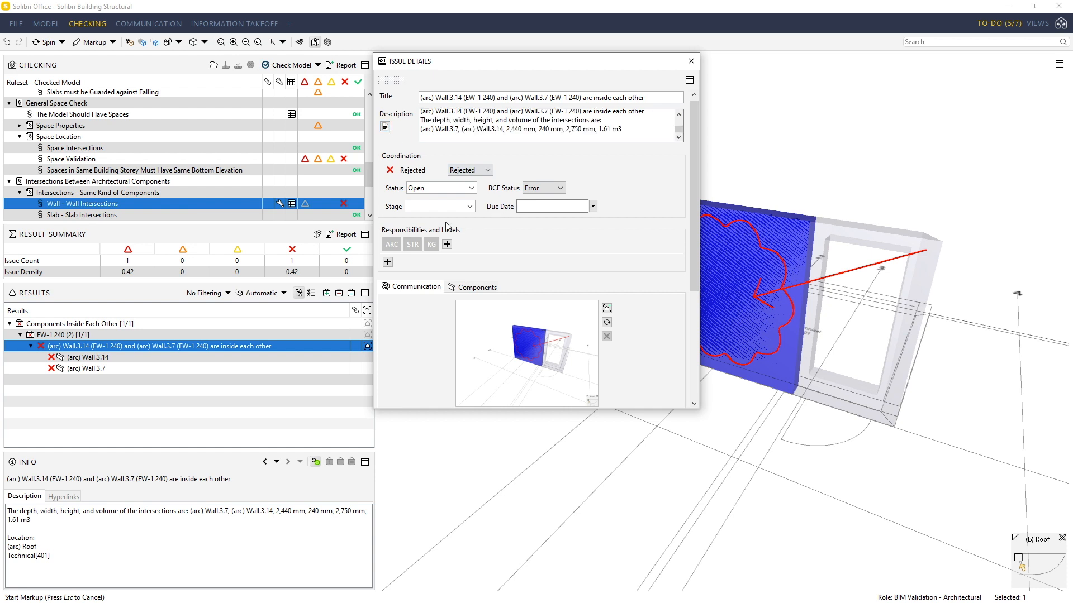
Step: Assign the issue to ARC and add another responsible person by e-mail address
{"action": "left_click", "coordinate": [392, 244]}
{"action": "left_click", "coordinate": [446, 244]}
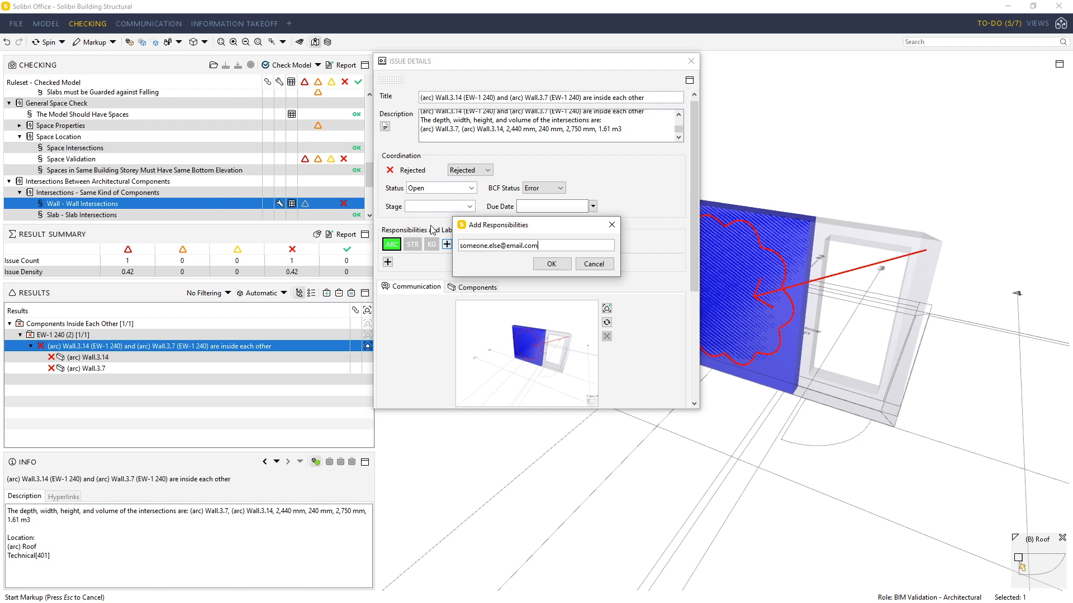
{"action": "left_click", "coordinate": [551, 264]}
Step: Set the issue's stage to Stage Y and its due date to 04-Oct-2019
{"action": "left_click", "coordinate": [470, 206]}
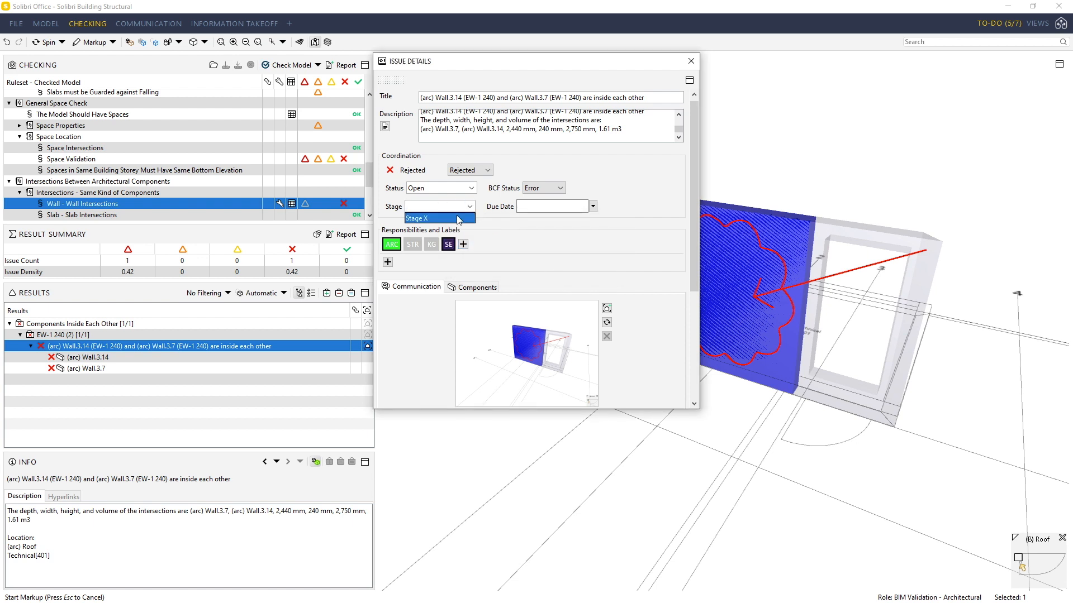
{"action": "left_click", "coordinate": [457, 218]}
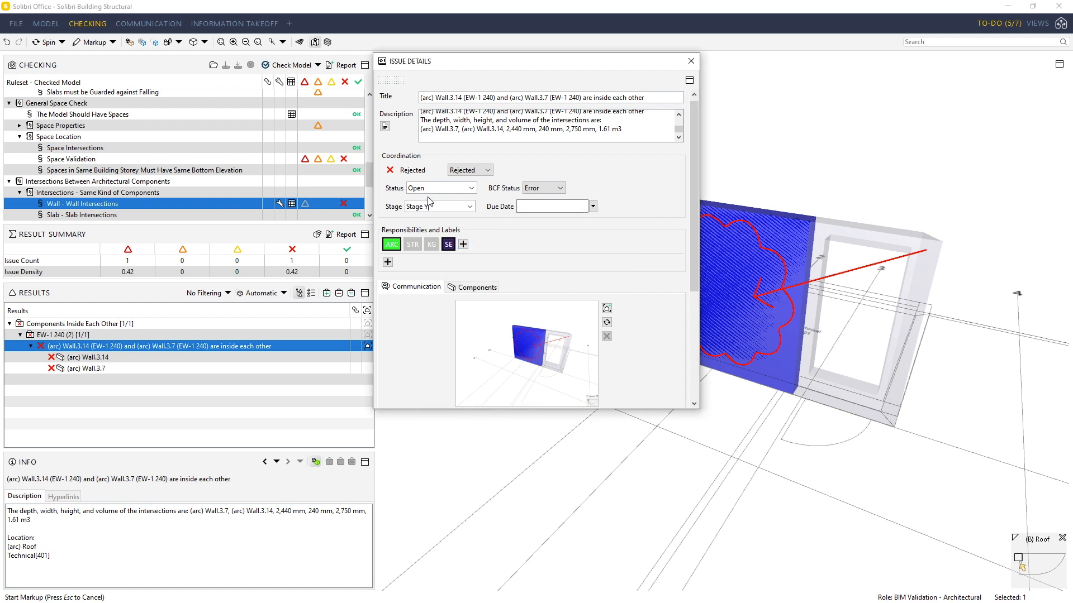
{"action": "left_click", "coordinate": [593, 206]}
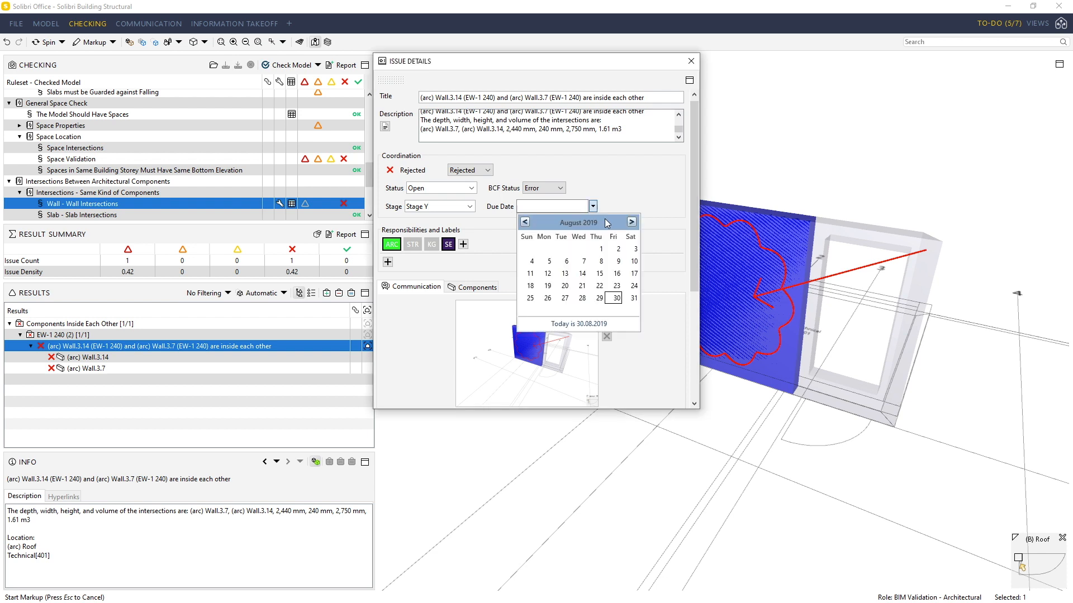
{"action": "left_click", "coordinate": [631, 222]}
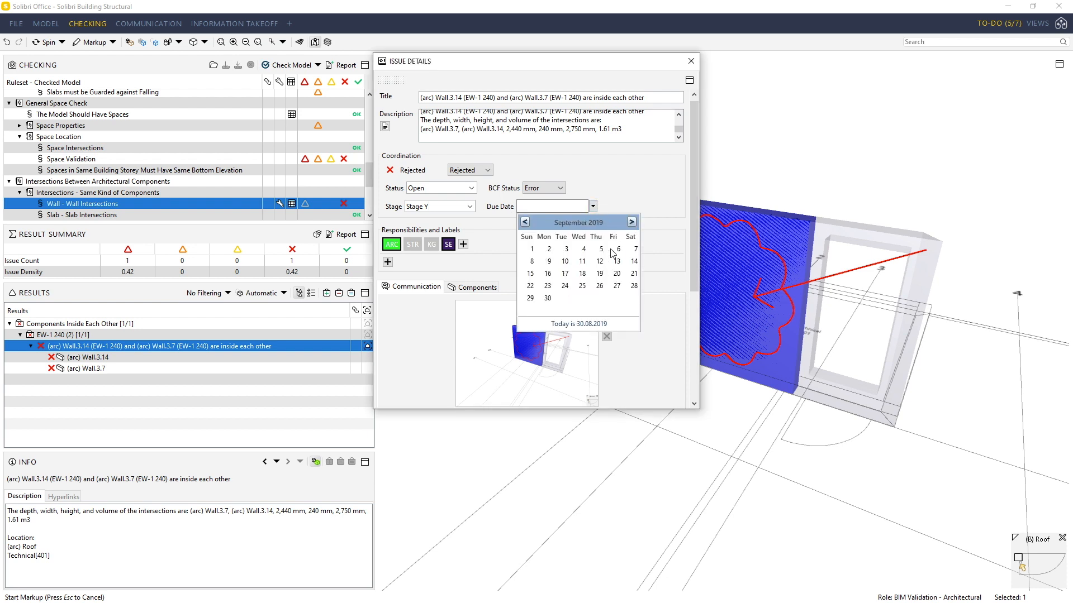
{"action": "left_click", "coordinate": [631, 223]}
{"action": "left_click", "coordinate": [618, 249]}
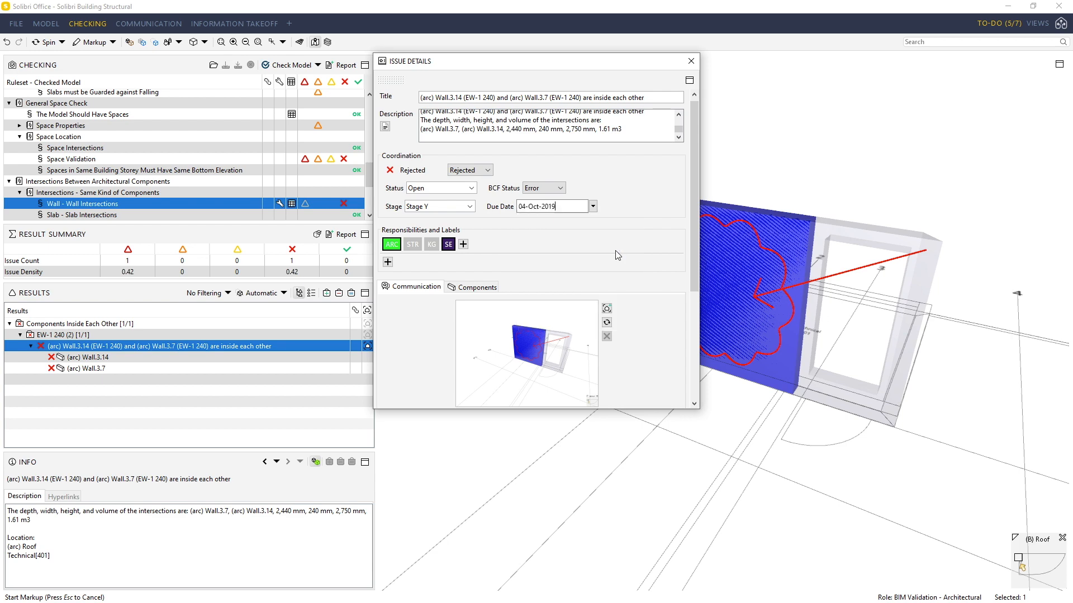
Step: Add two more slides to the issue, one from an angled view and one from a frontal view of the walls
{"action": "scroll", "coordinate": [561, 289], "scroll_direction": "down", "scroll_amount": 2}
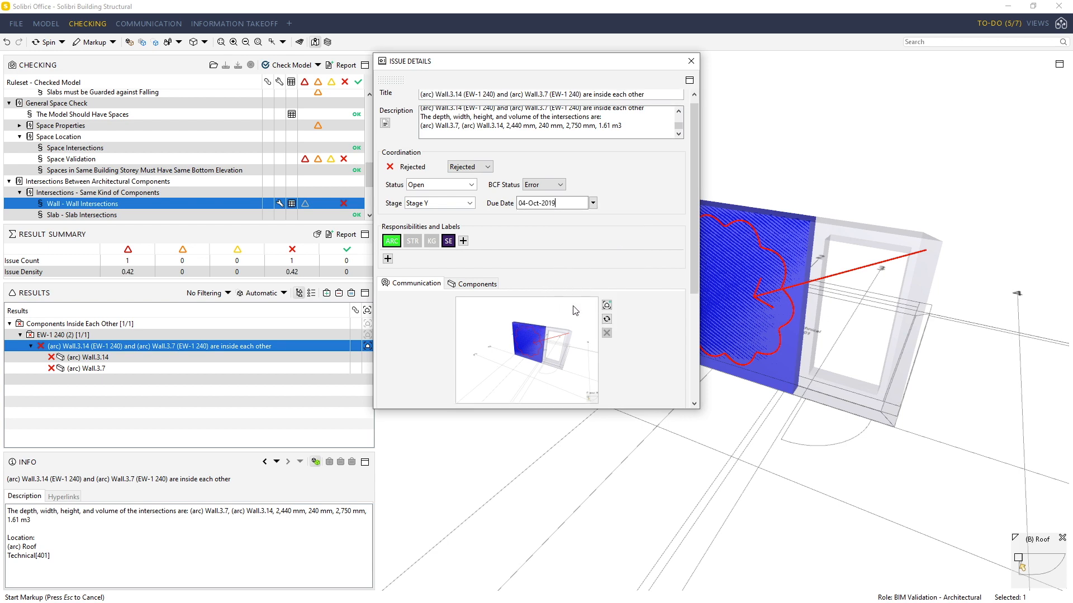
{"action": "left_click_drag", "start_coordinate": [727, 312], "coordinate": [884, 302]}
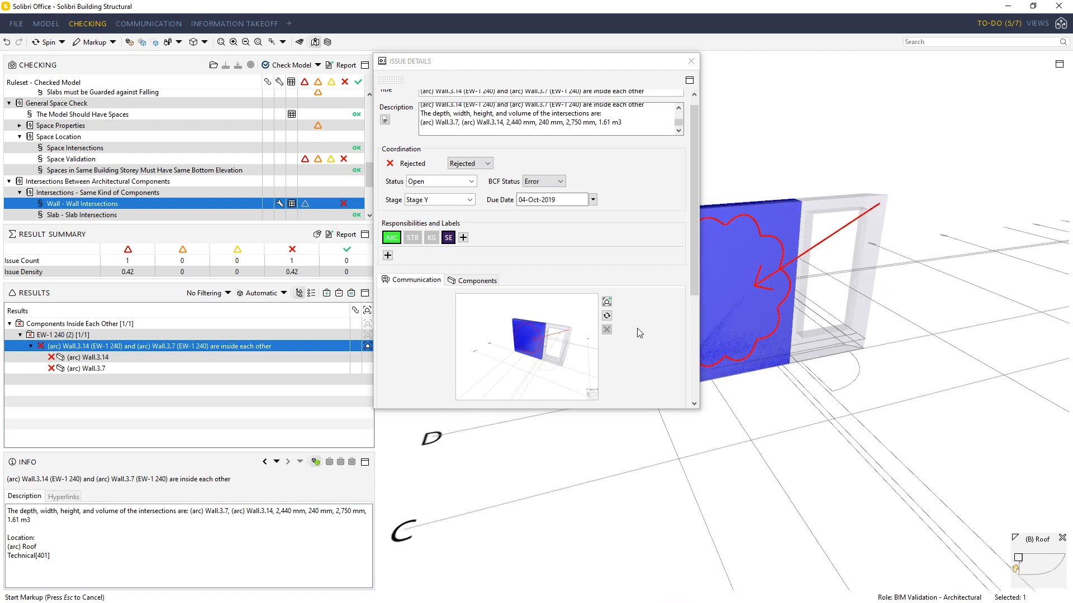
{"action": "left_click", "coordinate": [607, 302]}
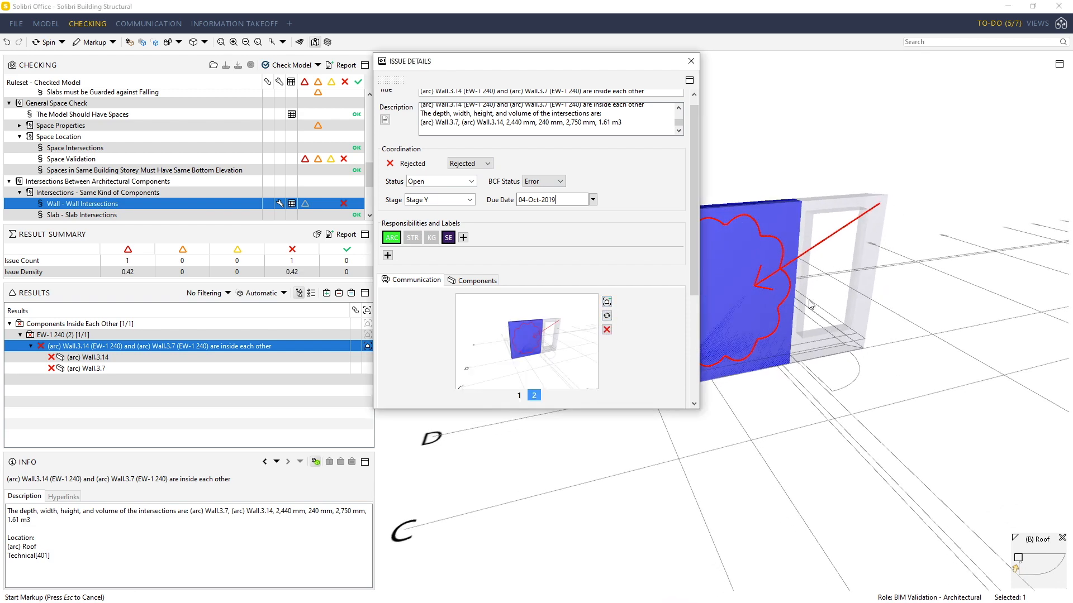
{"action": "left_click_drag", "start_coordinate": [815, 331], "coordinate": [746, 247]}
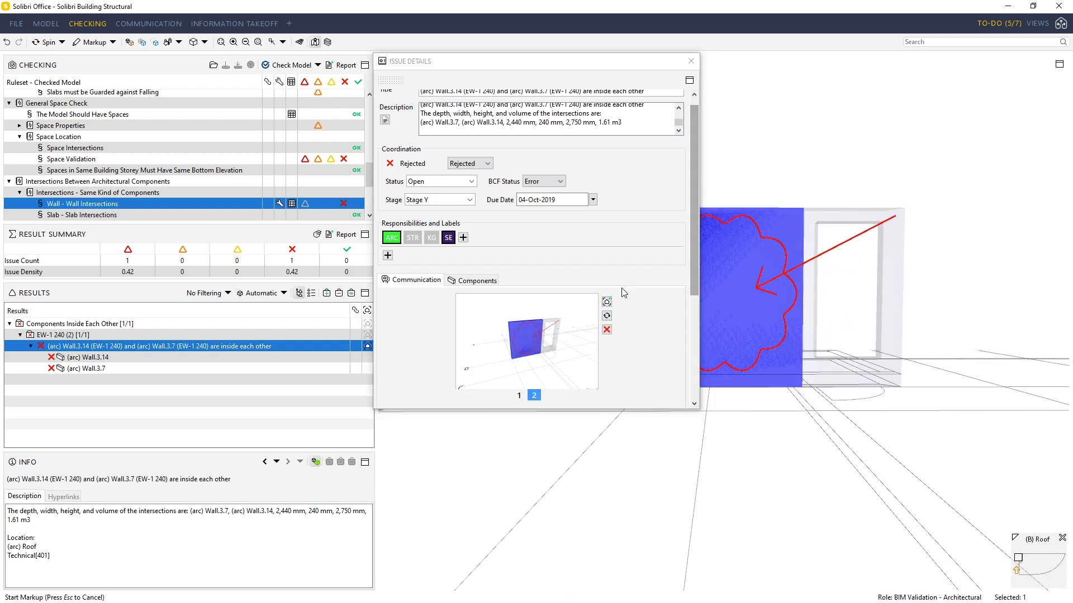
{"action": "left_click", "coordinate": [606, 301]}
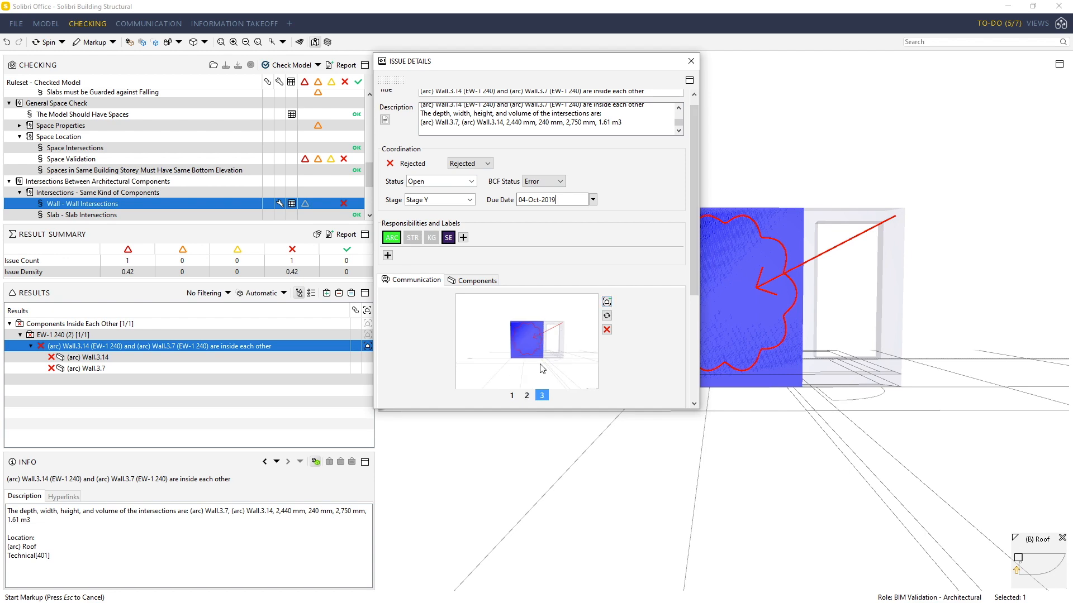
Step: Delete the issue's second slide
{"action": "left_click", "coordinate": [526, 396]}
{"action": "left_click", "coordinate": [606, 330]}
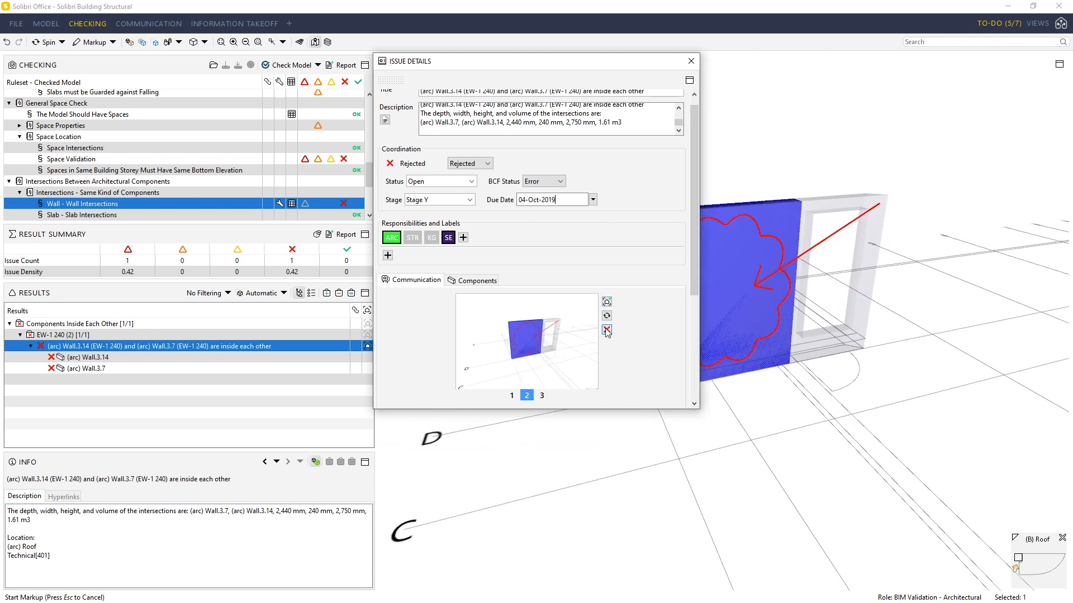
Step: Update the issue's first slide with a closer view of the marked-up walls and close the issue details
{"action": "left_click", "coordinate": [519, 398]}
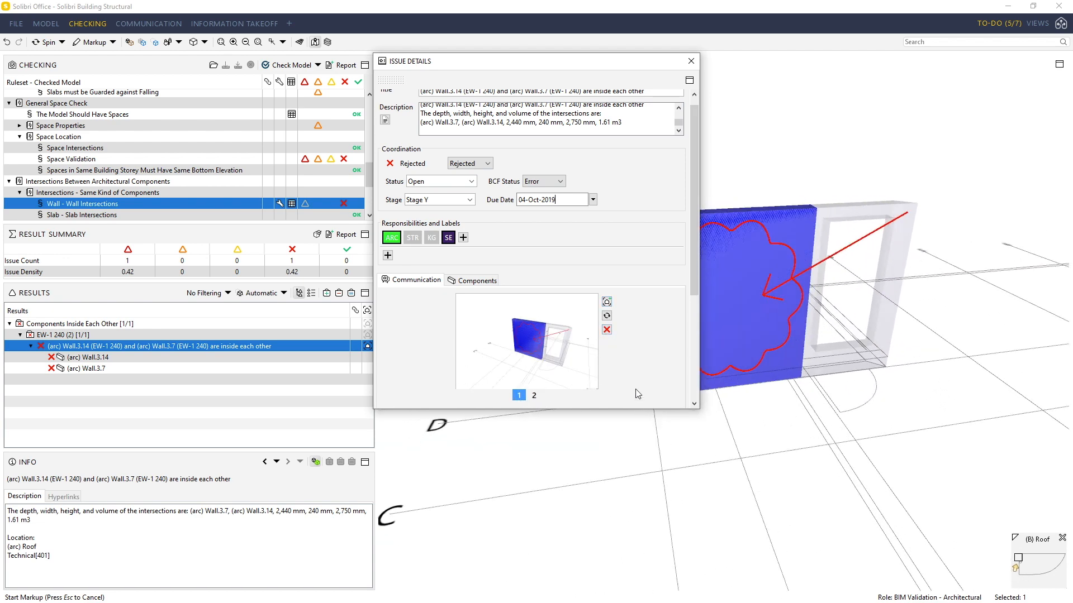
{"action": "scroll", "coordinate": [786, 315], "scroll_direction": "up", "scroll_amount": 2}
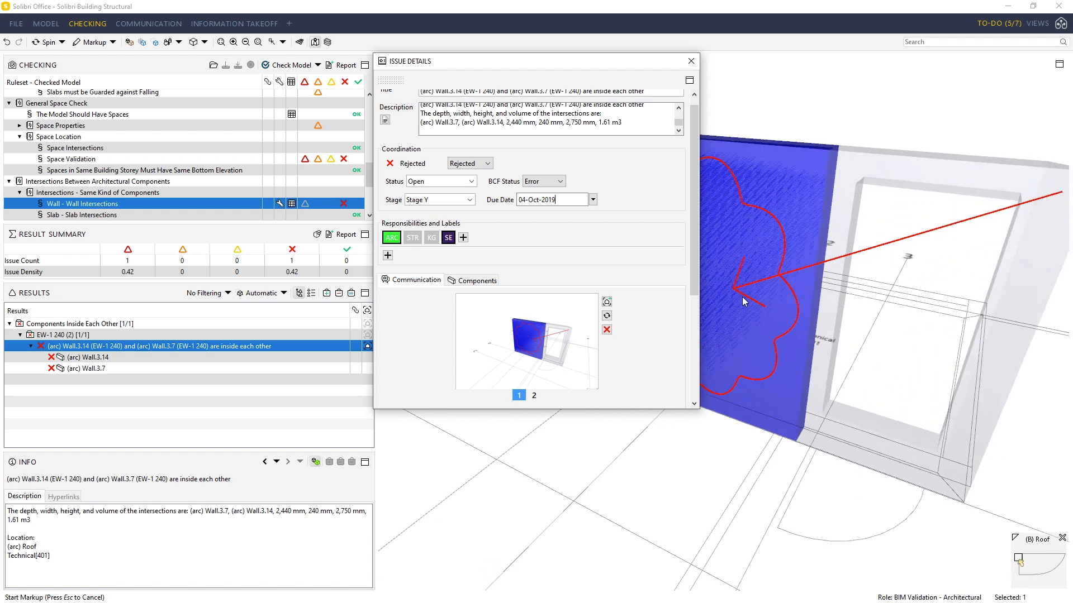
{"action": "left_click", "coordinate": [606, 316]}
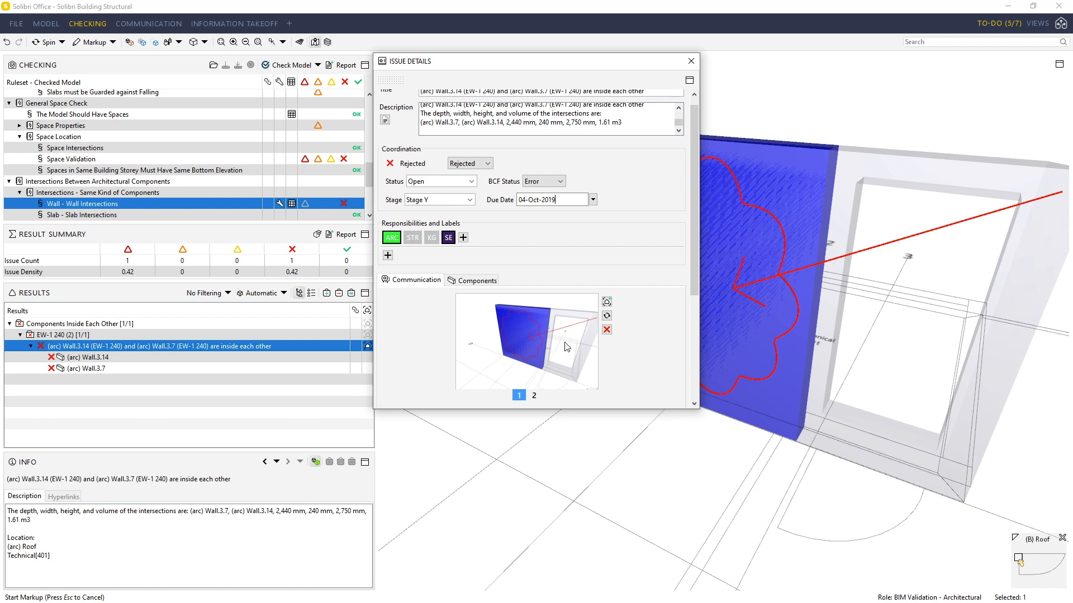
{"action": "left_click", "coordinate": [691, 61]}
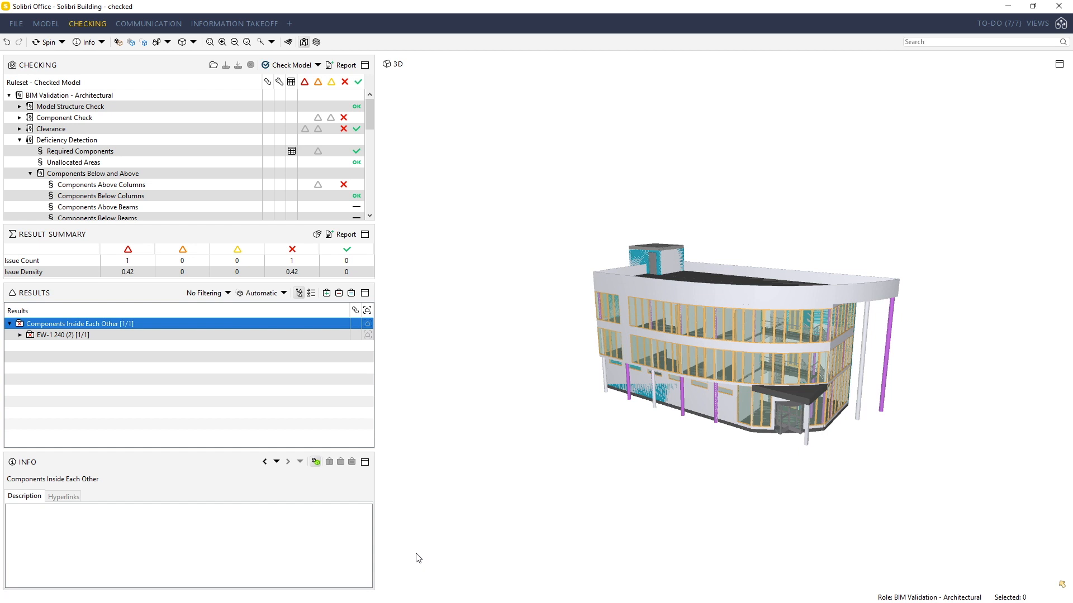
Step: Expand the Clearance ruleset and show the Clearance in Front of Windows results
{"action": "right_click", "coordinate": [148, 185]}
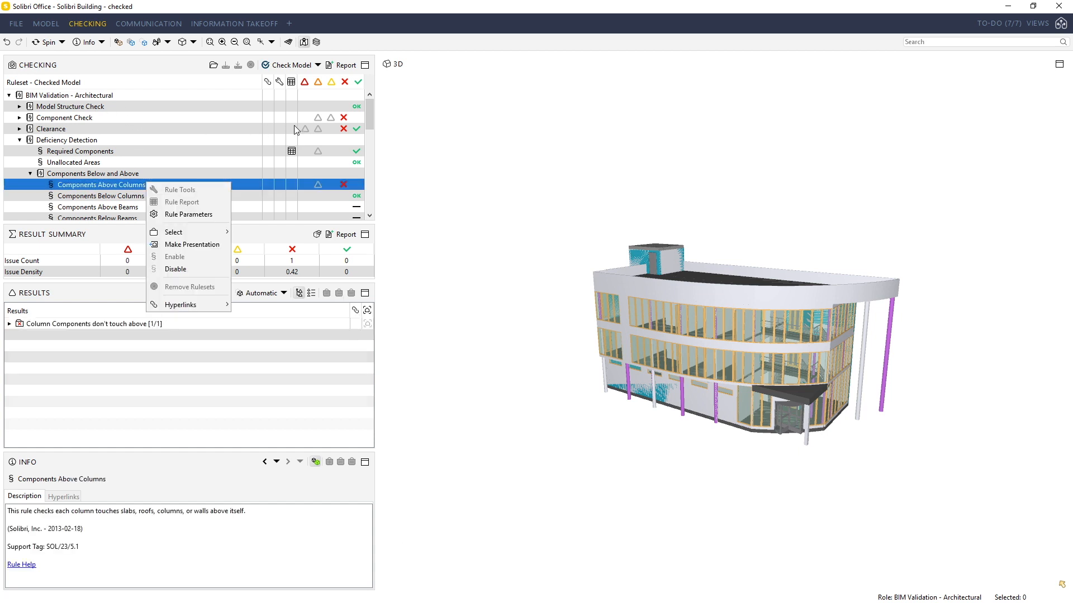
{"action": "left_click", "coordinate": [224, 118]}
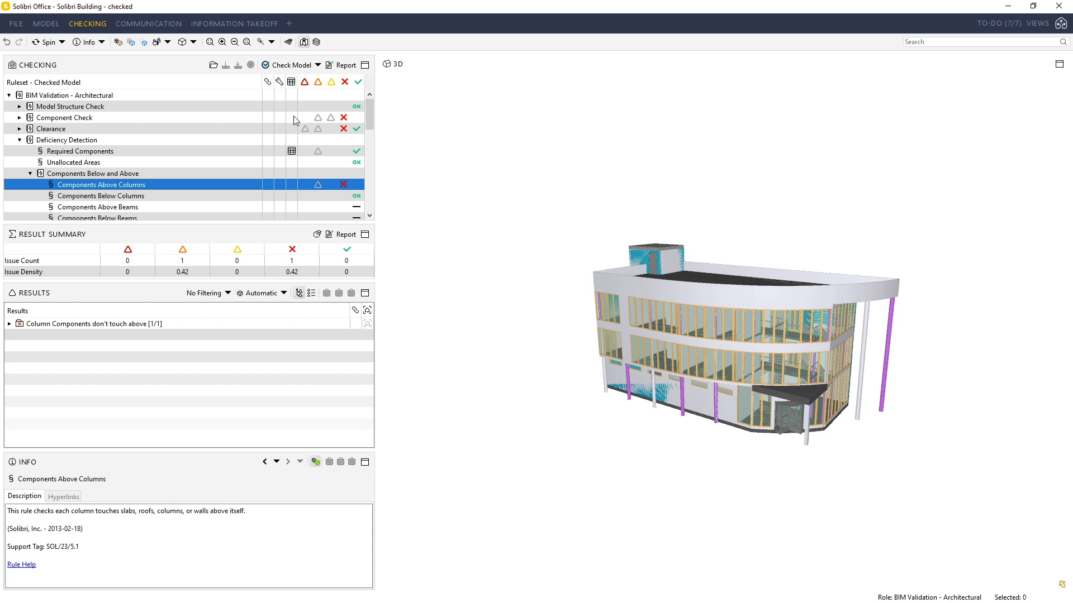
{"action": "left_click", "coordinate": [149, 129]}
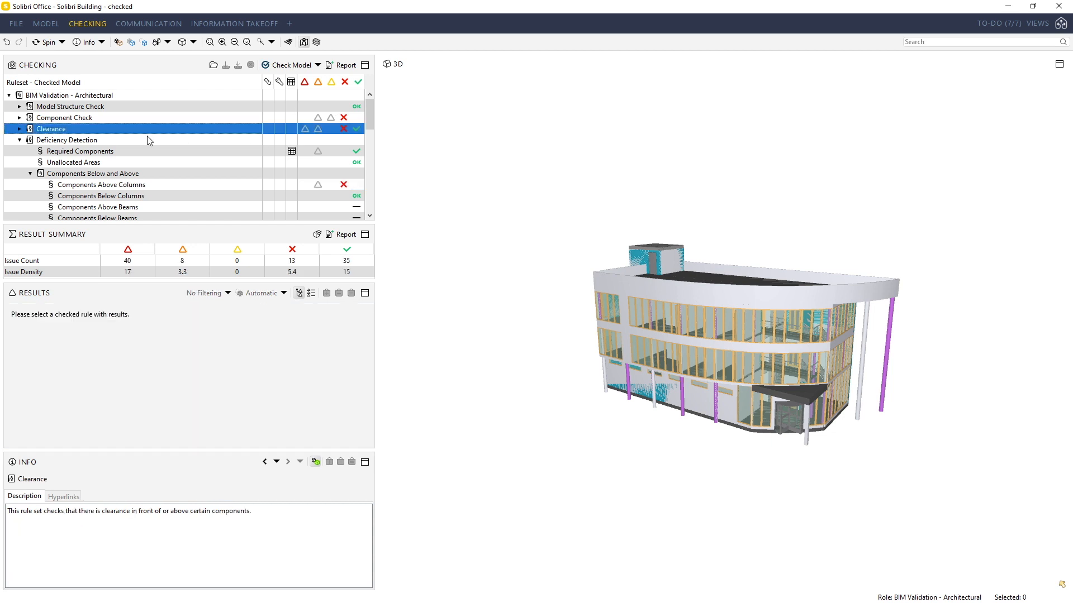
{"action": "double_click", "coordinate": [111, 129]}
{"action": "left_click", "coordinate": [202, 140]}
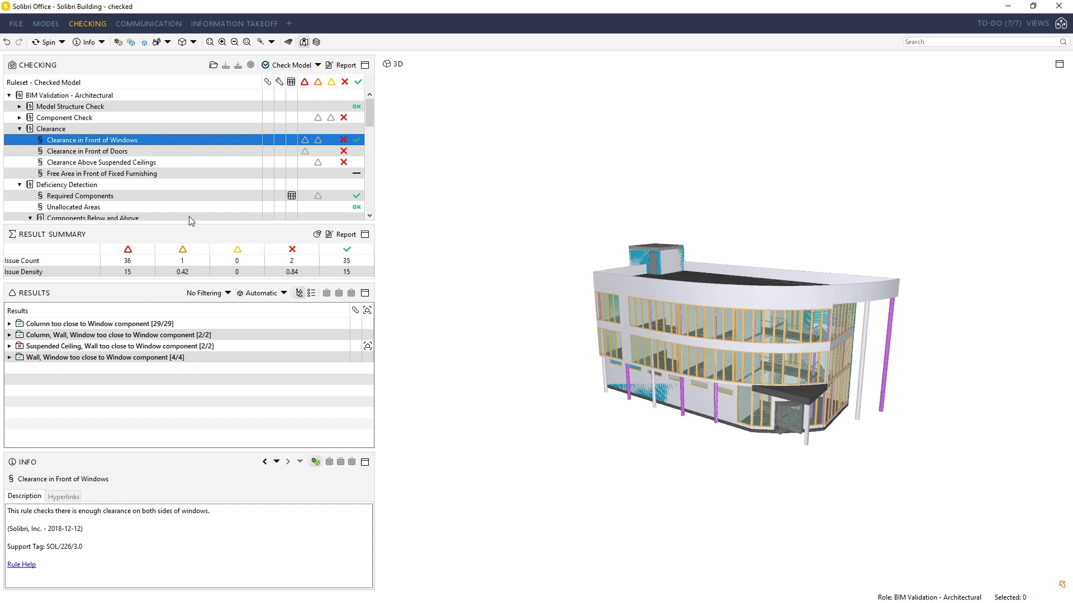
Step: Open the issue details of "Suspended Ceiling, Wall too close to Window component" and show its first slide unobstructed in 3D
{"action": "left_click", "coordinate": [139, 327]}
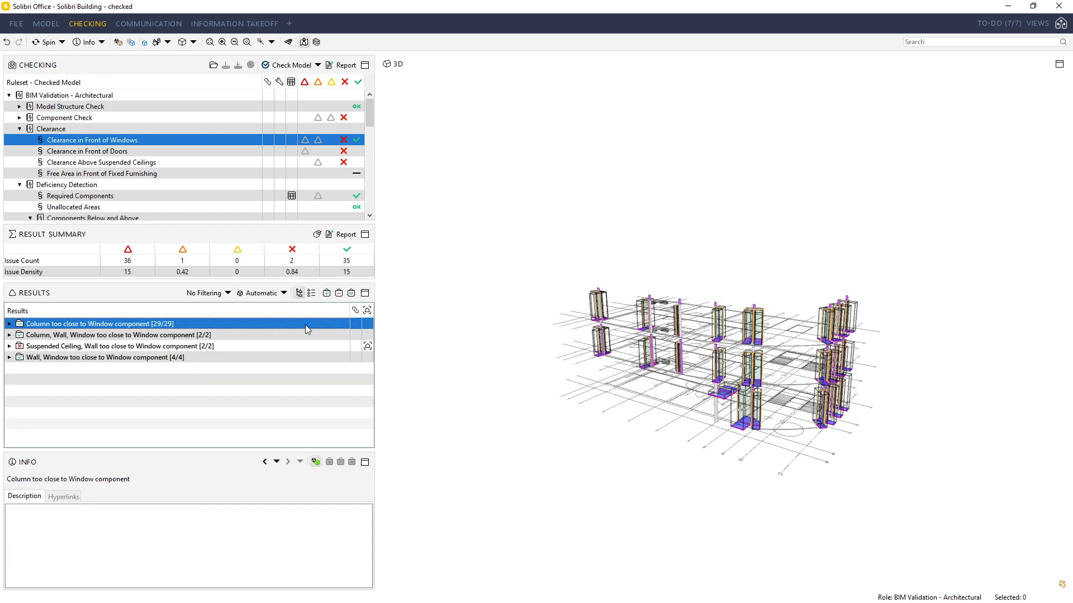
{"action": "left_click", "coordinate": [144, 347]}
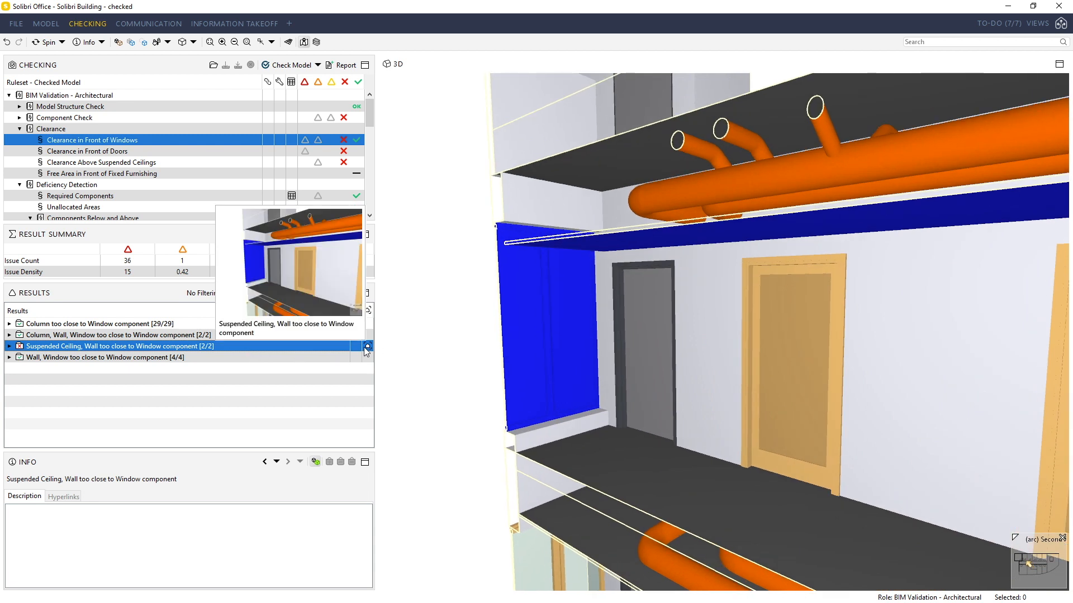
{"action": "left_click", "coordinate": [367, 346]}
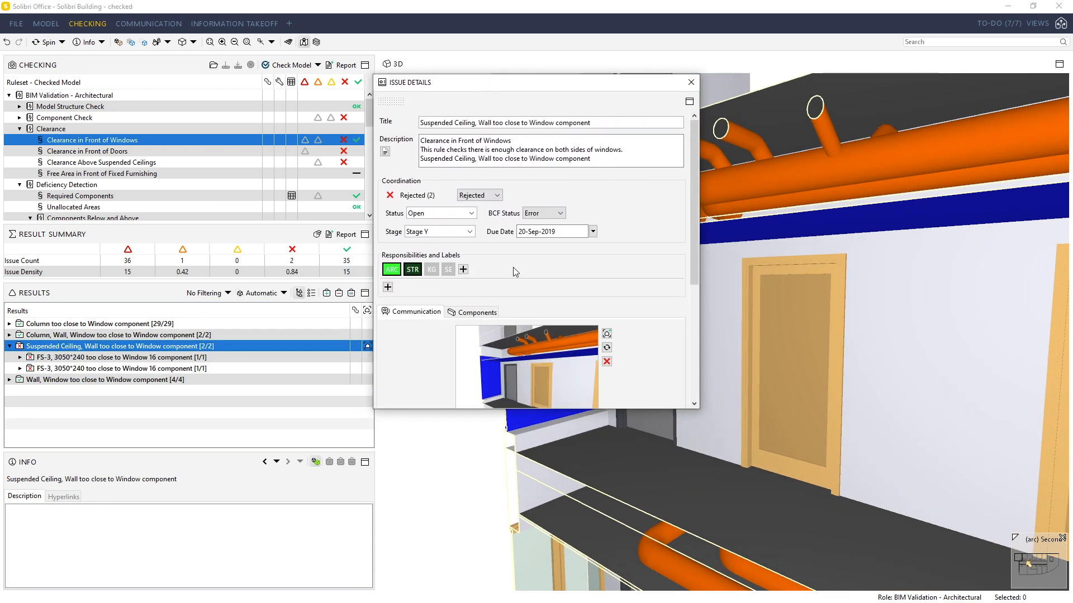
{"action": "scroll", "coordinate": [515, 272], "scroll_direction": "down", "scroll_amount": 2}
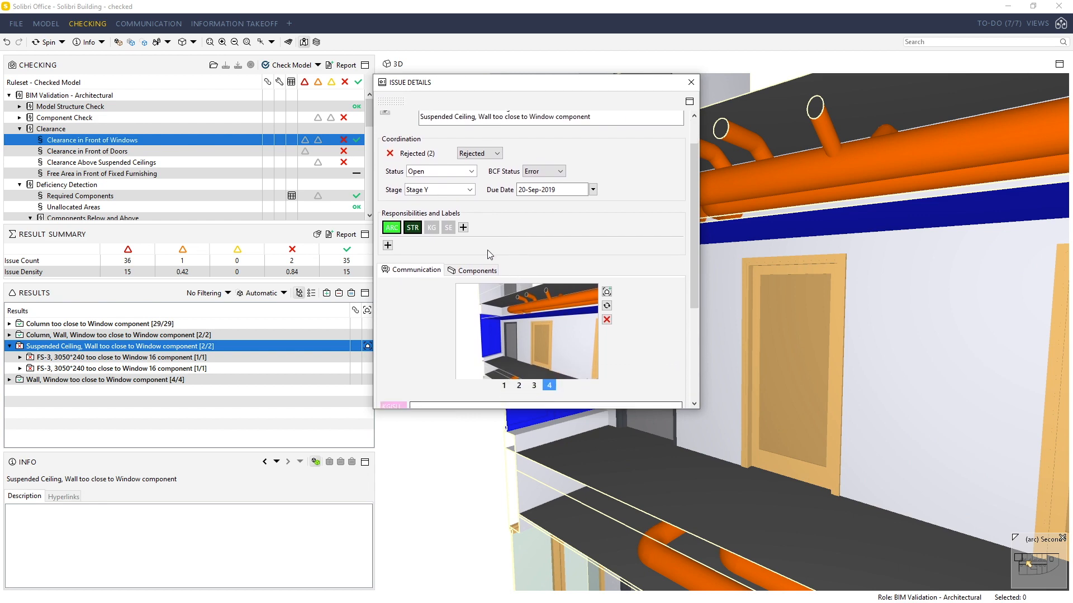
{"action": "left_click", "coordinate": [505, 386]}
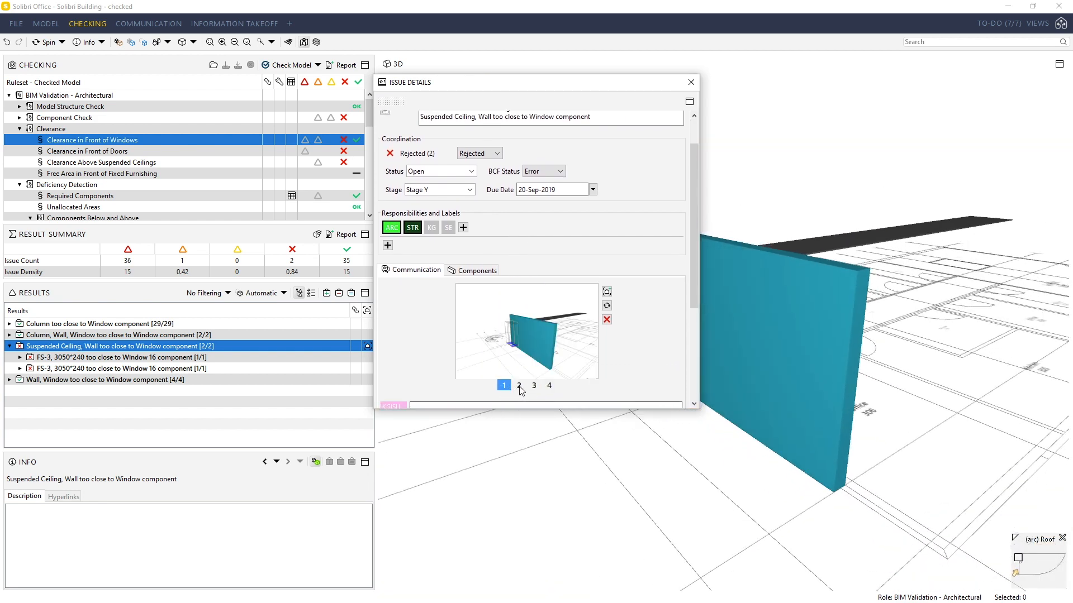
{"action": "left_click_drag", "start_coordinate": [474, 83], "coordinate": [322, 79]}
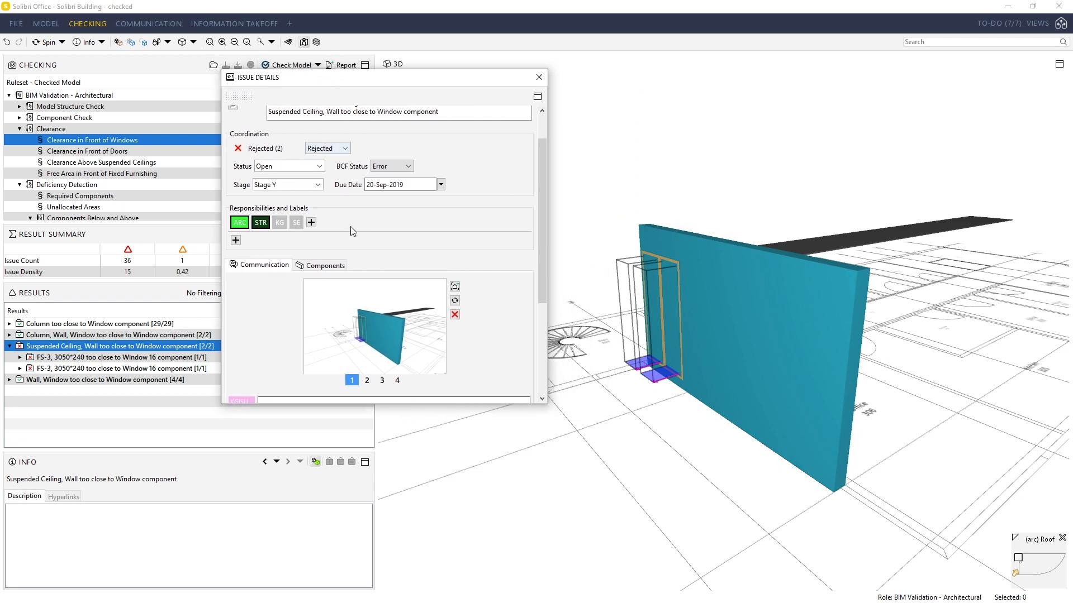
Step: Show the third slide of the suspended ceiling issue in 3D and close the issue details
{"action": "left_click", "coordinate": [382, 381]}
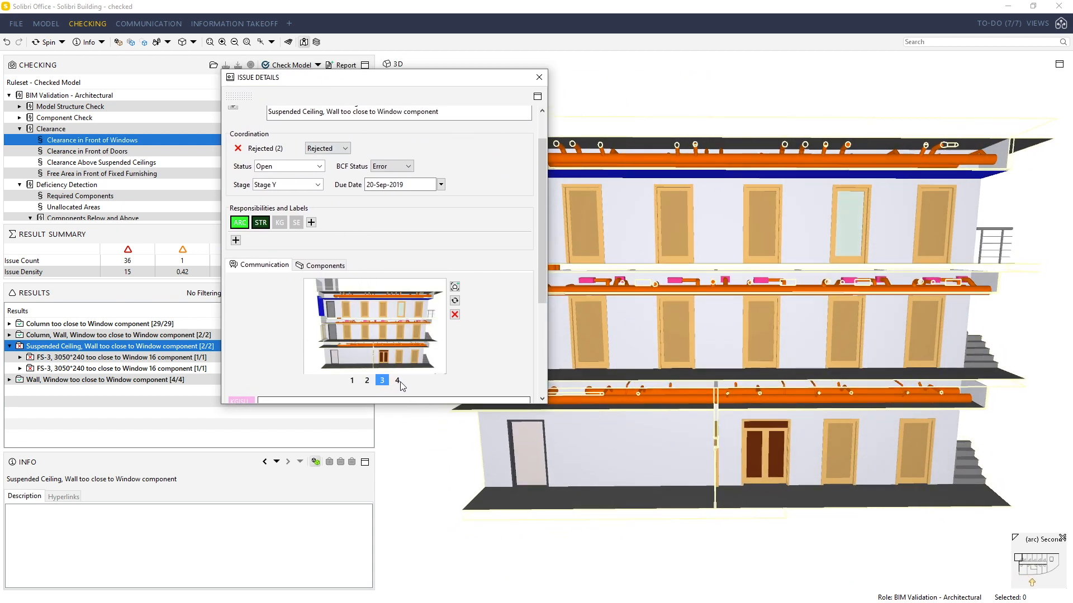
{"action": "left_click", "coordinate": [538, 78]}
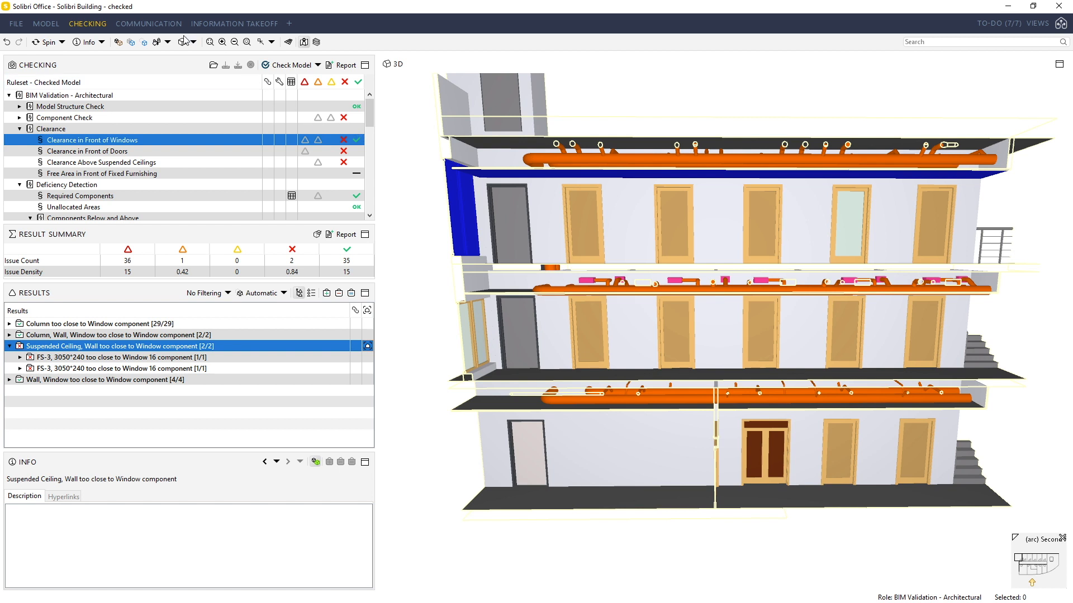
Step: Create a presentation named BIM Validation with prefix BV- from the checking results of all three rulesets
{"action": "left_click", "coordinate": [147, 25]}
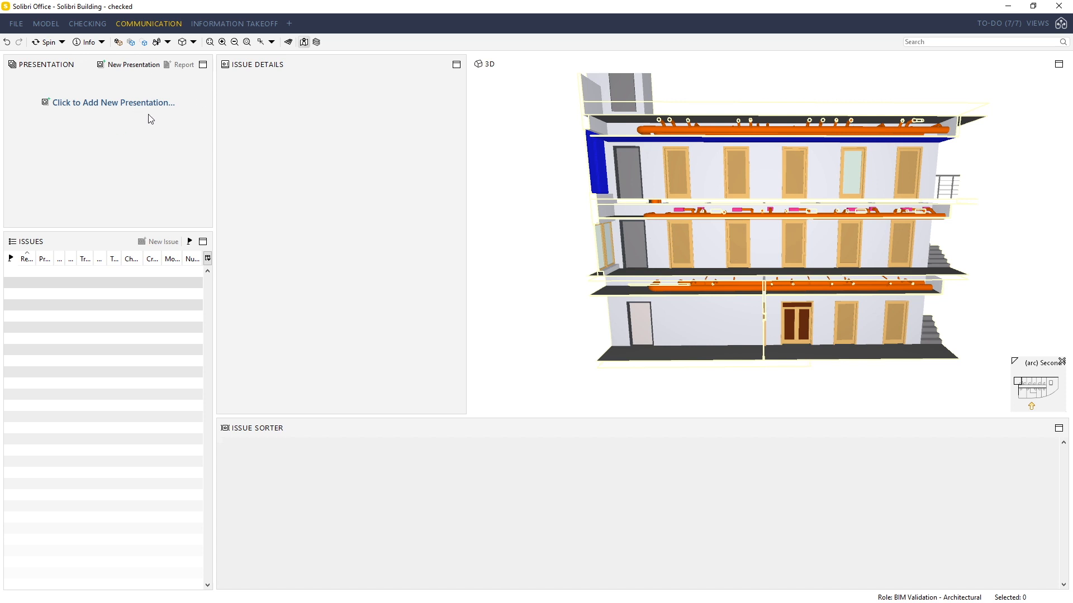
{"action": "left_click", "coordinate": [137, 64]}
{"action": "left_click_drag", "start_coordinate": [134, 28], "coordinate": [285, 71]}
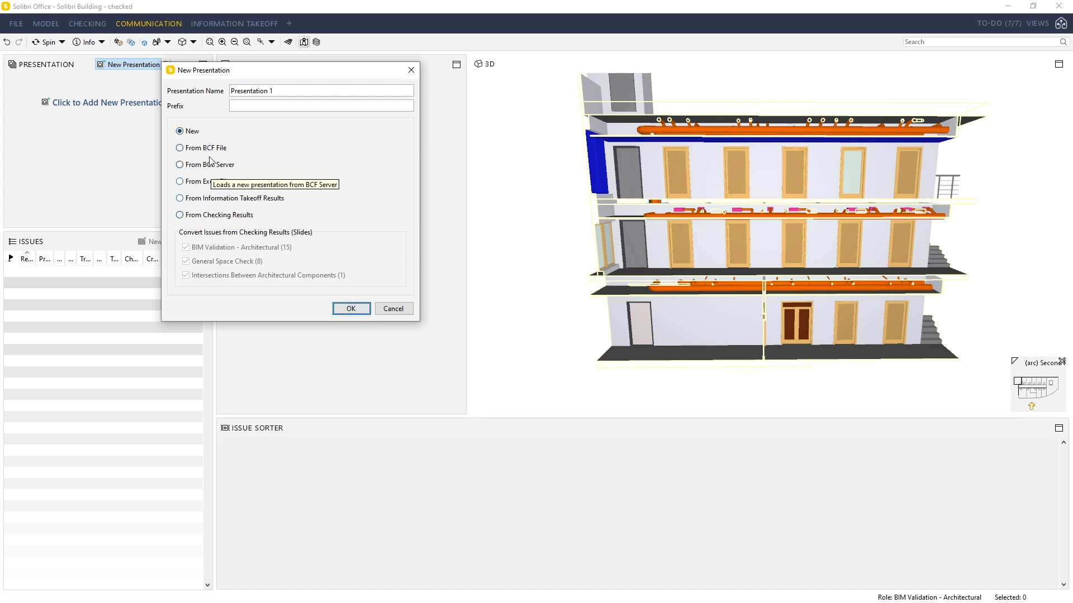
{"action": "left_click", "coordinate": [222, 216]}
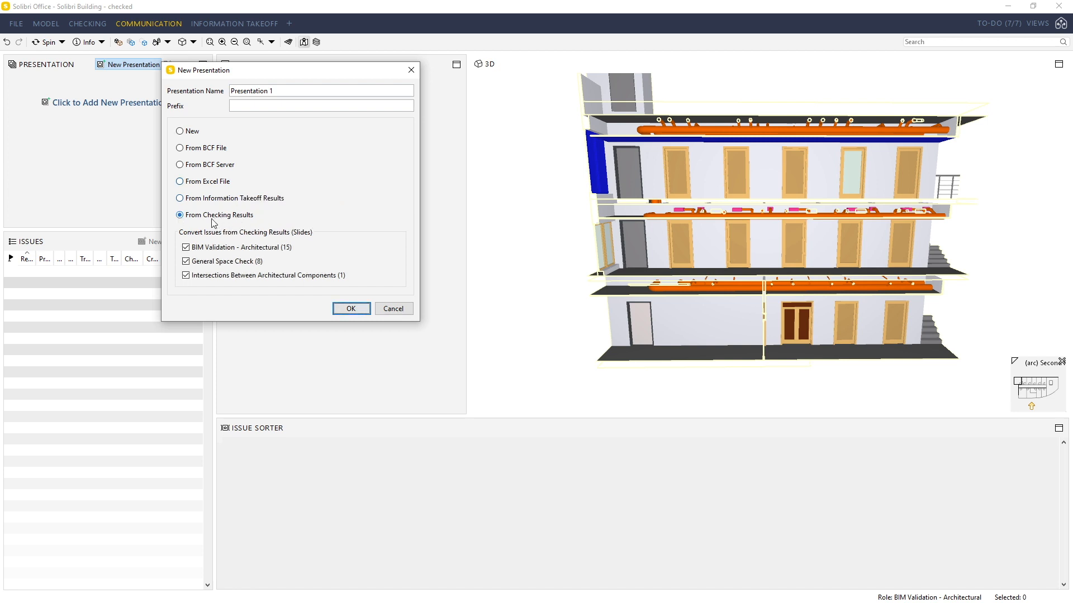
{"action": "double_click", "coordinate": [298, 91]}
{"action": "key", "text": "ctrl+a"}
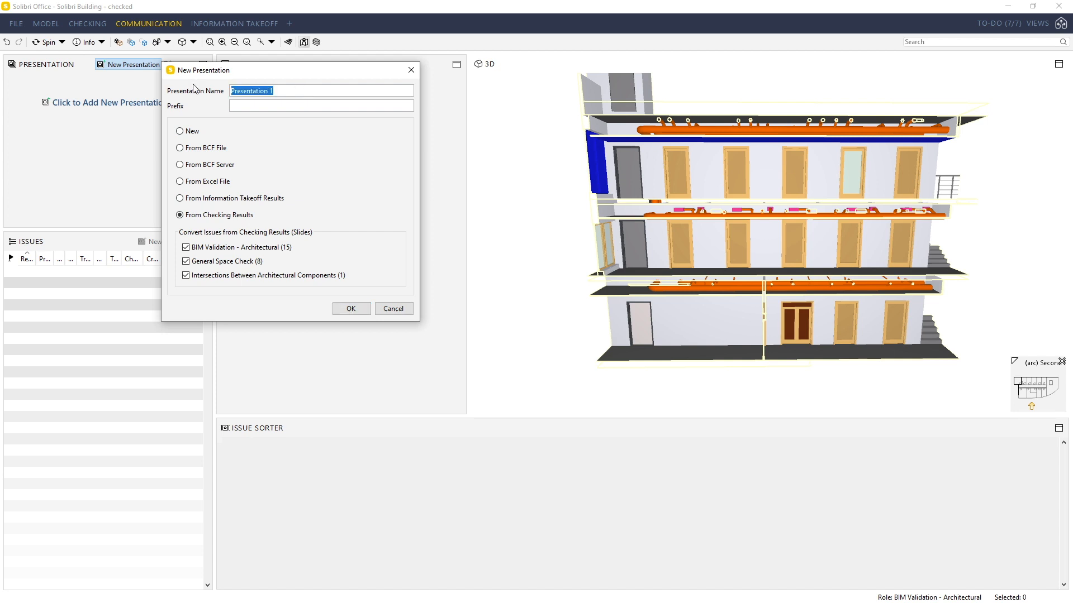
{"action": "type", "text": "Bl"}
{"action": "key", "text": "Delete"}
{"action": "type", "text": "BV-"}
{"action": "left_click", "coordinate": [356, 310]}
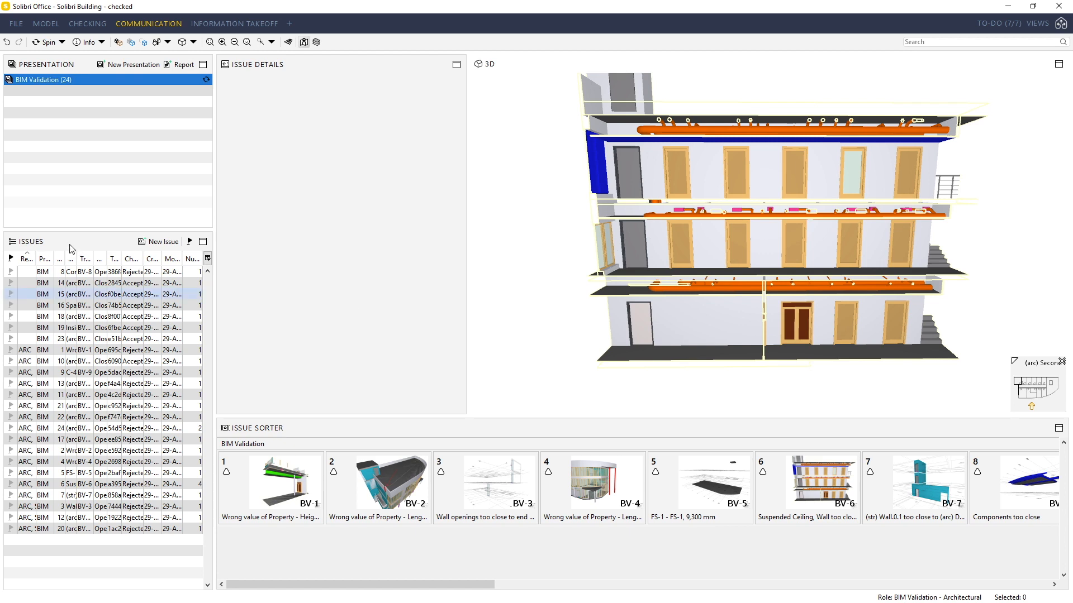
Step: Rearrange the communication layout so the issue list is under the 3D view and an enlarged, wider issue sorter is under the presentations
{"action": "mouse_move", "coordinate": [335, 428]}
{"action": "left_mouse_down"}
{"action": "mouse_move", "coordinate": [380, 462]}
{"action": "mouse_move", "coordinate": [406, 434]}
{"action": "mouse_move", "coordinate": [341, 447]}
{"action": "left_mouse_up"}
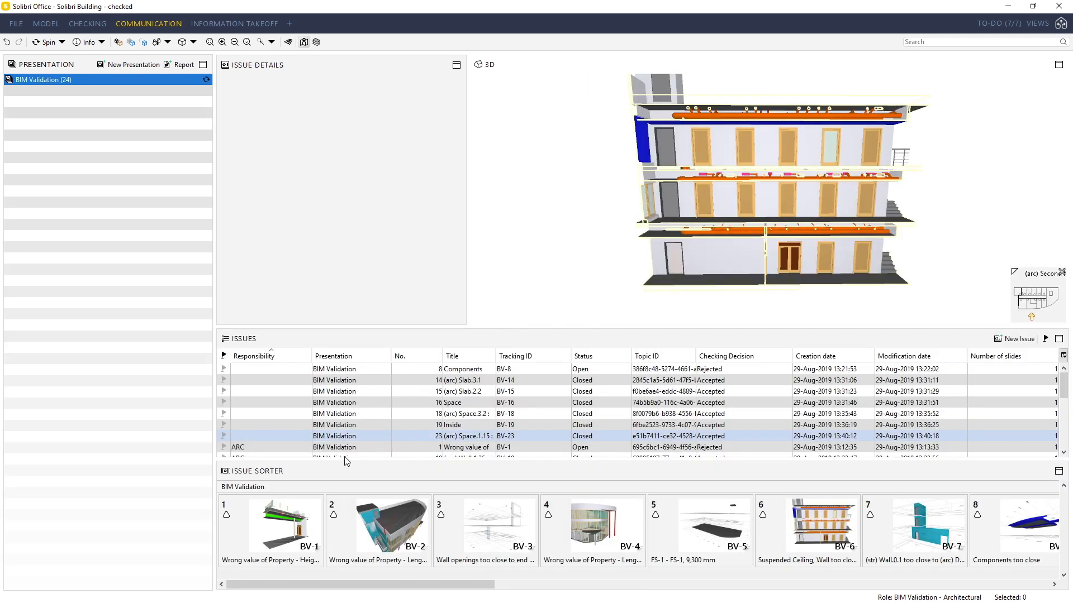
{"action": "left_click_drag", "start_coordinate": [264, 471], "coordinate": [139, 375]}
{"action": "left_click_drag", "start_coordinate": [215, 321], "coordinate": [237, 323]}
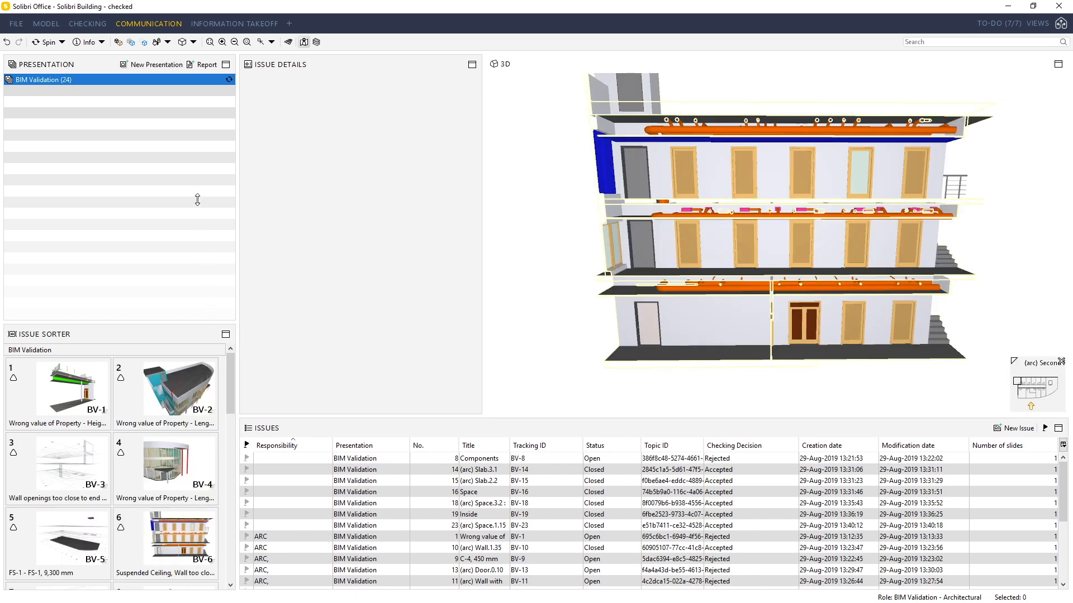
{"action": "left_click_drag", "start_coordinate": [195, 201], "coordinate": [195, 203]}
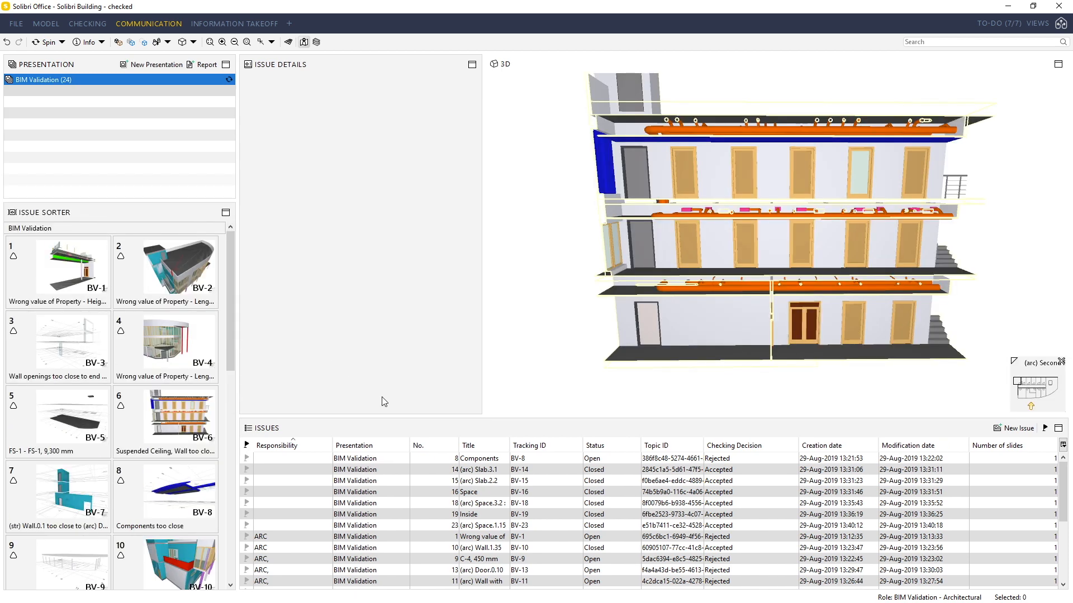
Step: Review issues BV-1 to BV-5 of the BIM Validation presentation one after another
{"action": "left_click", "coordinate": [77, 270]}
{"action": "left_click", "coordinate": [173, 282]}
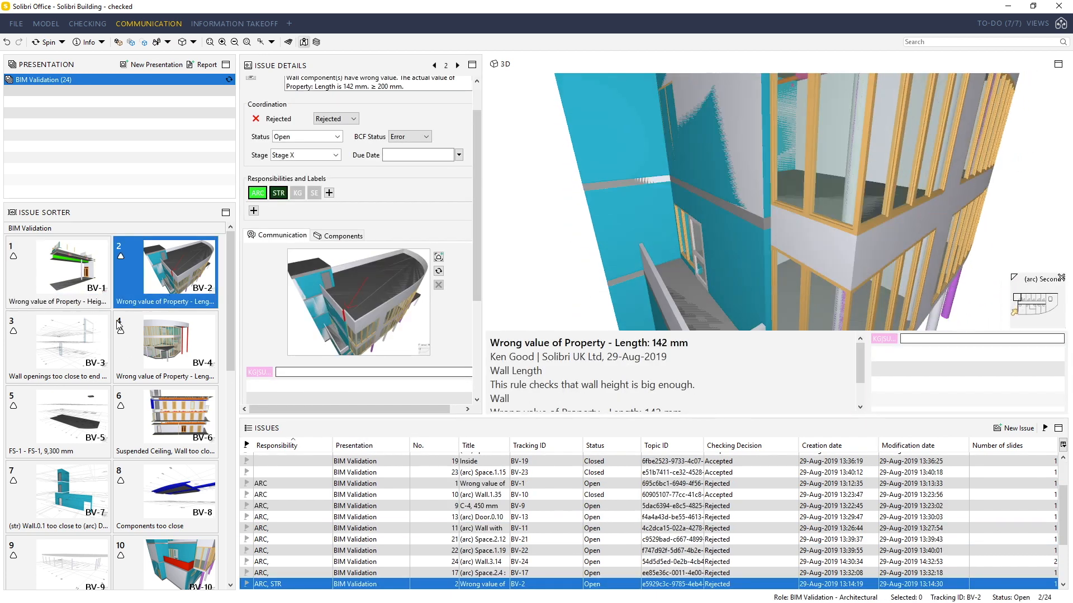
{"action": "left_click", "coordinate": [74, 351]}
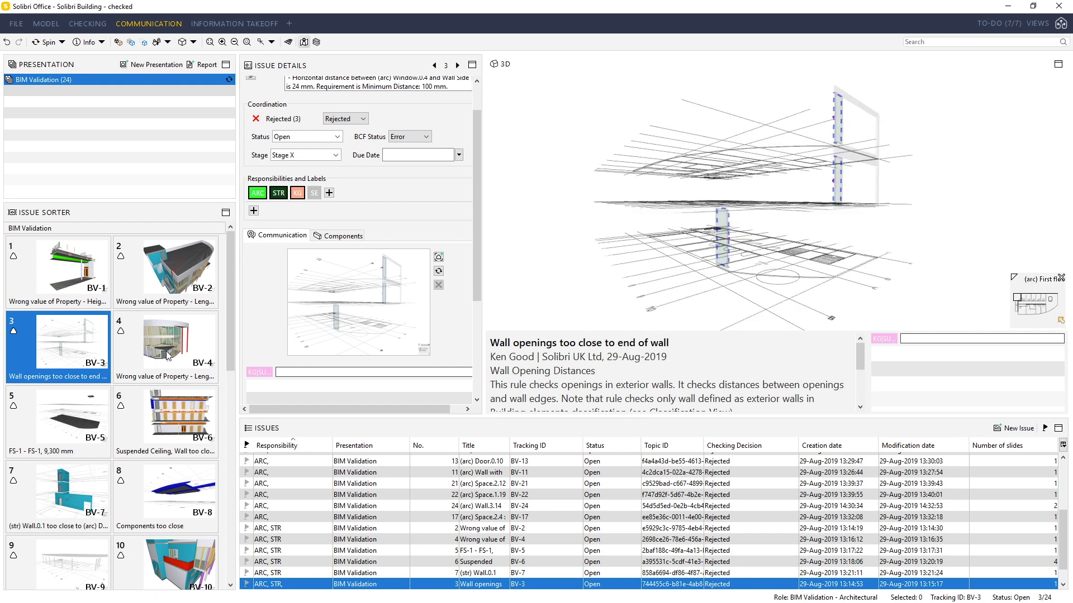
{"action": "left_click", "coordinate": [167, 355]}
{"action": "left_click", "coordinate": [83, 411]}
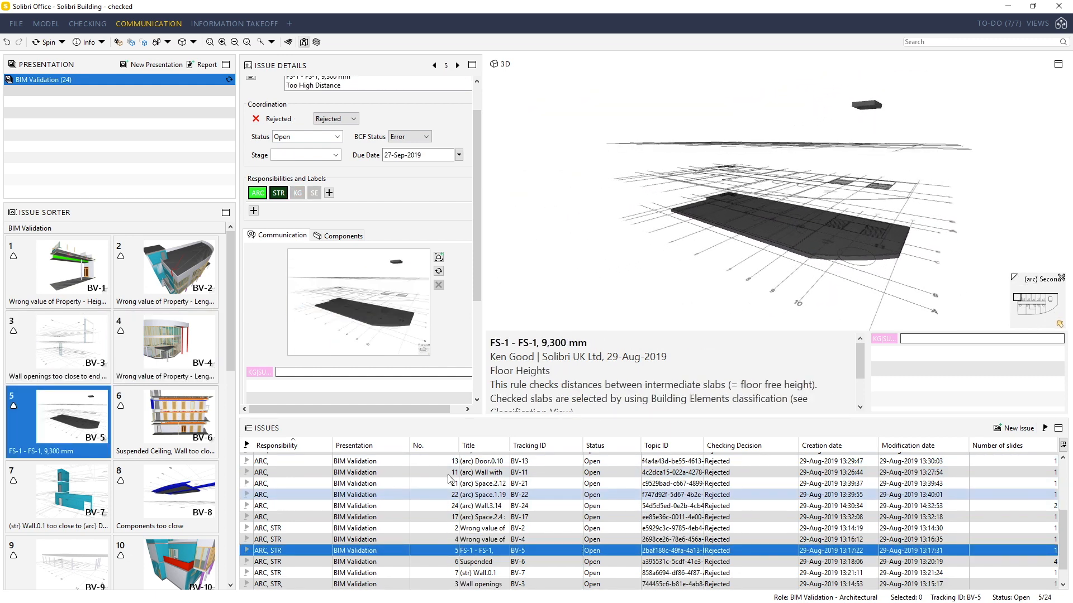
Step: Mark the eight issues that include STR responsibility, using a Z to A responsibility sort, and list only marked issues
{"action": "right_click", "coordinate": [303, 442]}
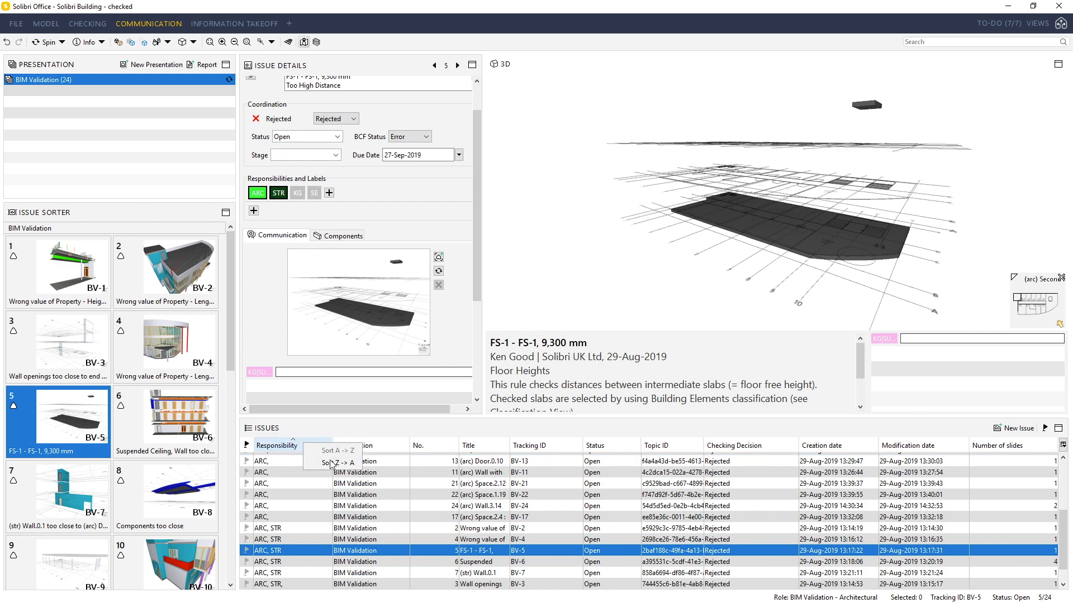
{"action": "left_click", "coordinate": [339, 463]}
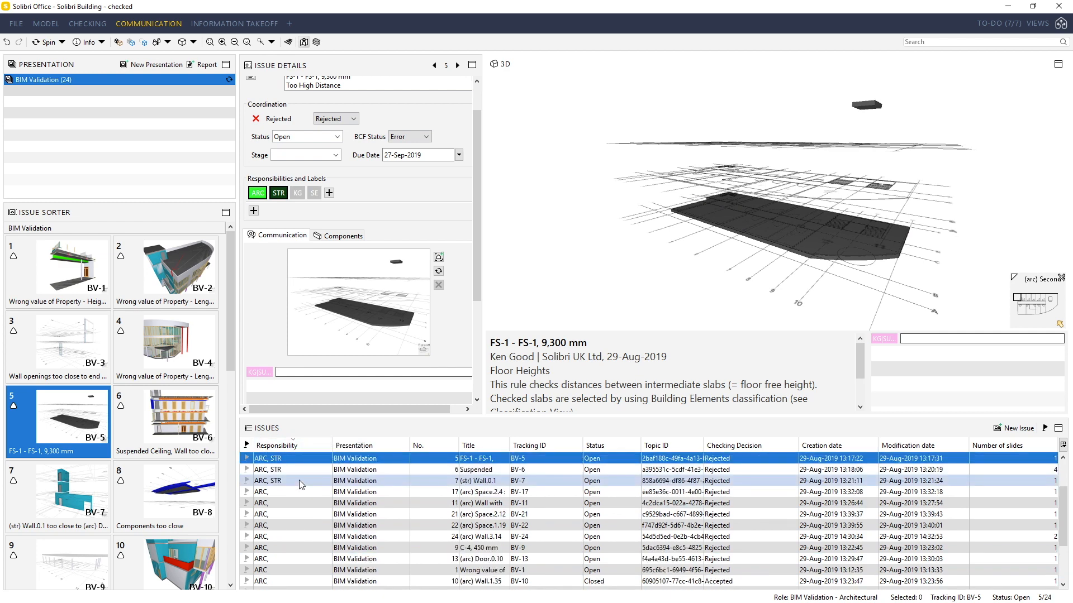
{"action": "left_click_drag", "start_coordinate": [297, 537], "coordinate": [282, 418]}
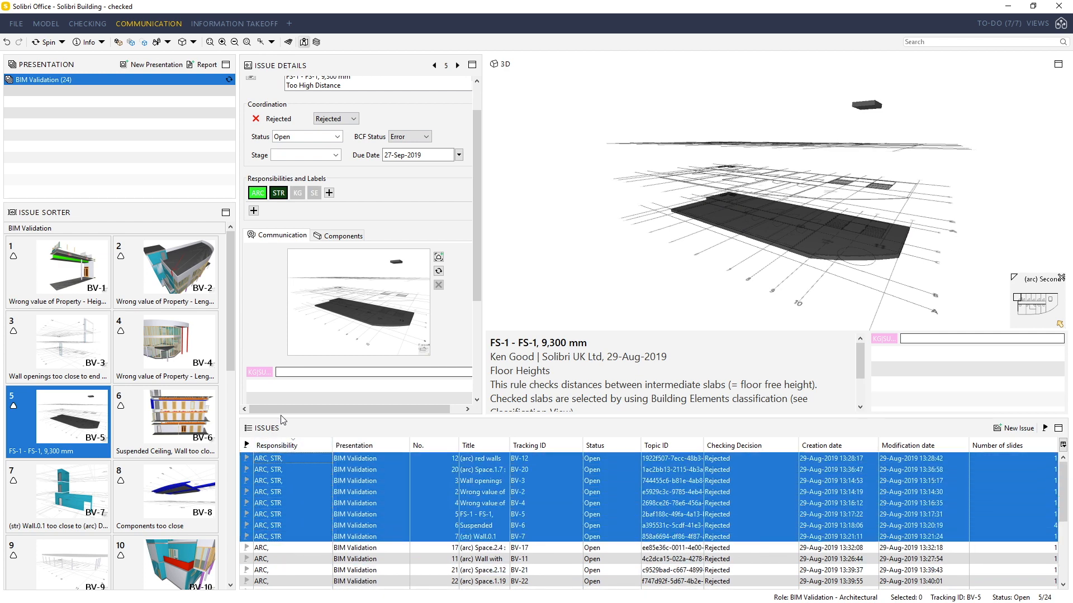
{"action": "right_click", "coordinate": [286, 470]}
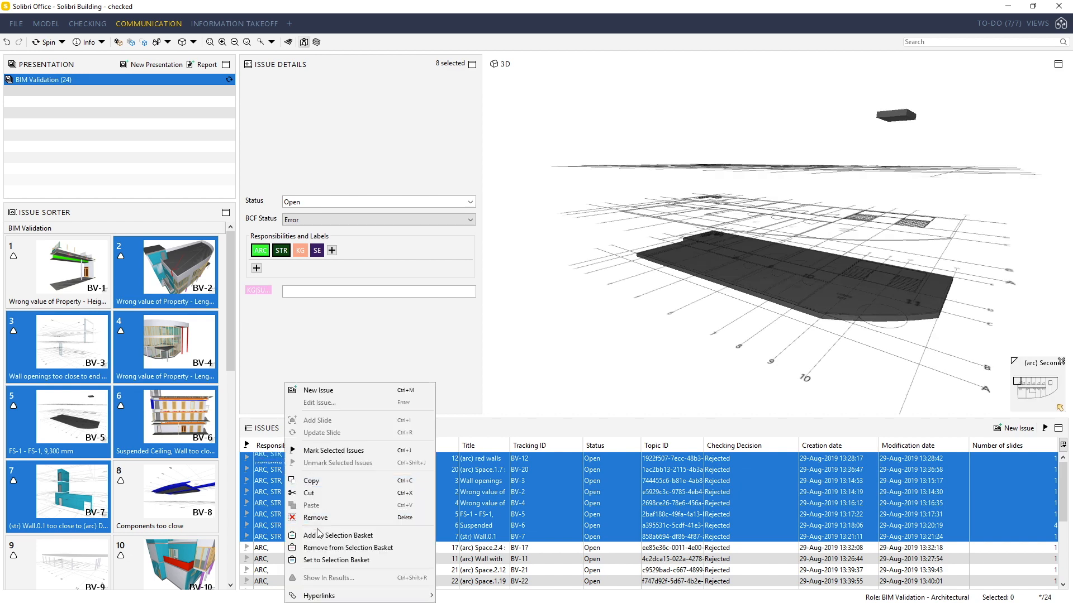
{"action": "left_click", "coordinate": [317, 451]}
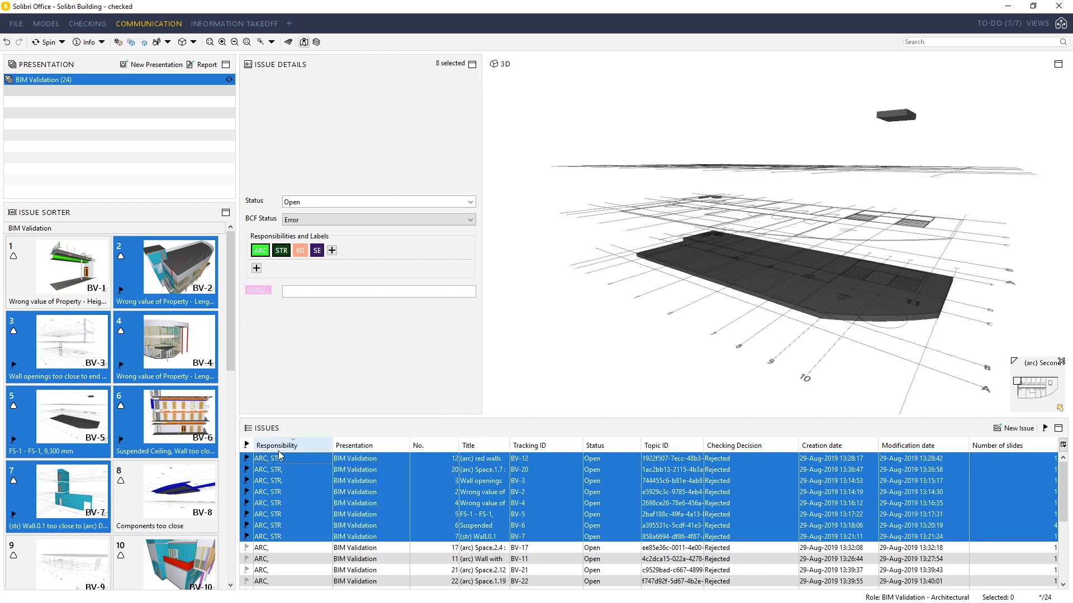
{"action": "left_click", "coordinate": [1044, 427]}
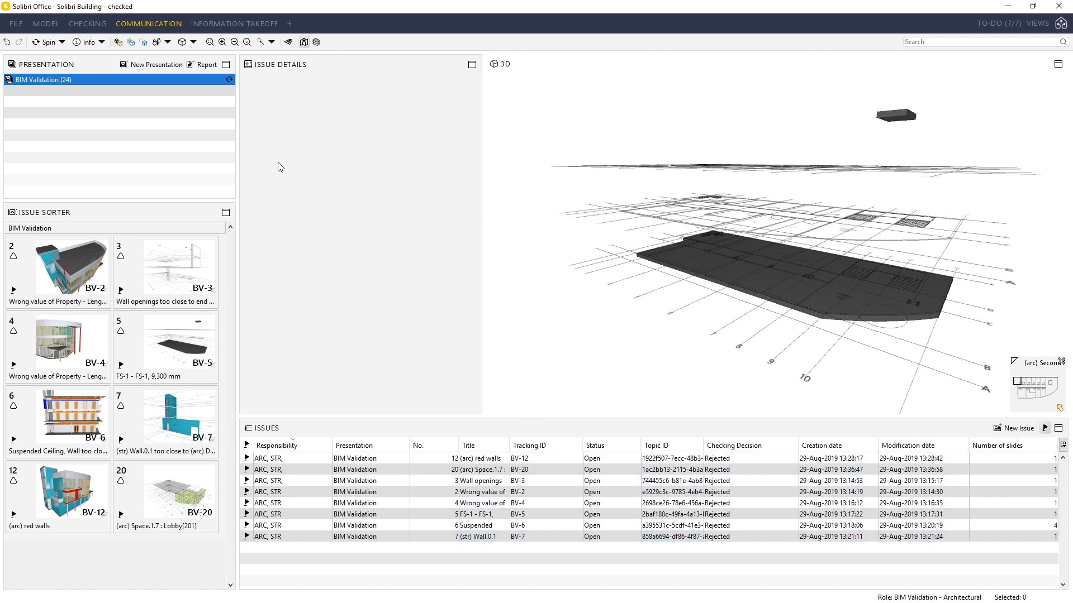
Step: Save a BCF v2.0 report of all presentation issues as BIM Validation.bcfzip on the Desktop
{"action": "left_click", "coordinate": [206, 66]}
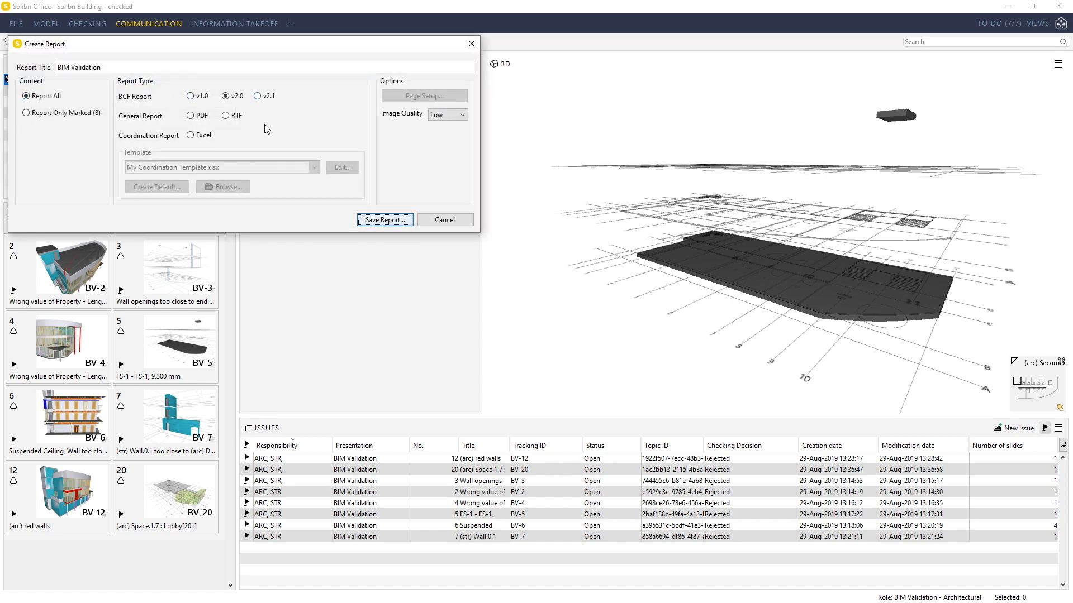
{"action": "left_click", "coordinate": [84, 119]}
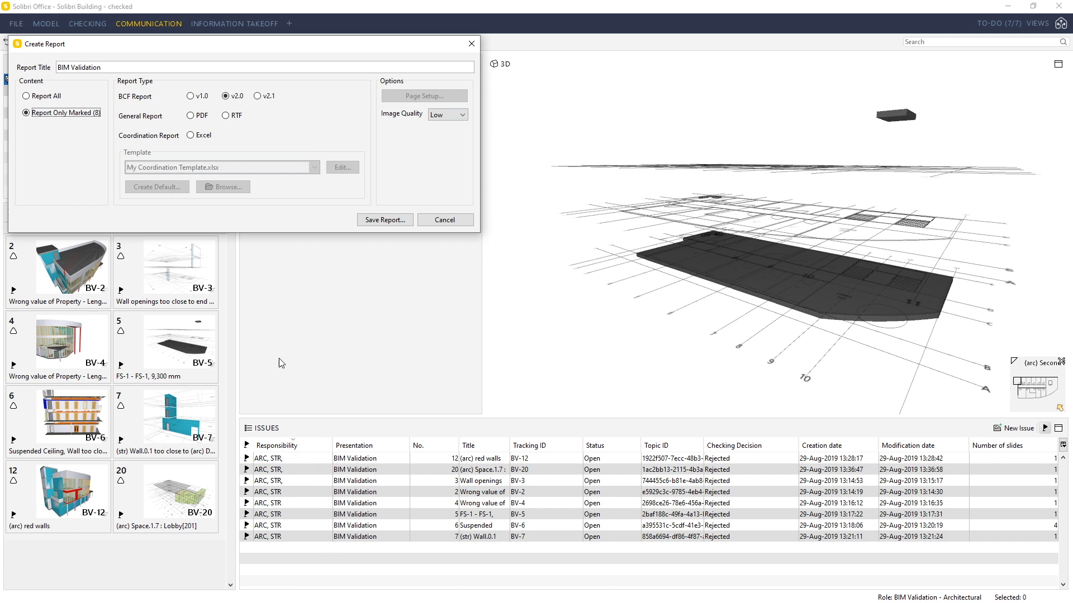
{"action": "left_click", "coordinate": [49, 98]}
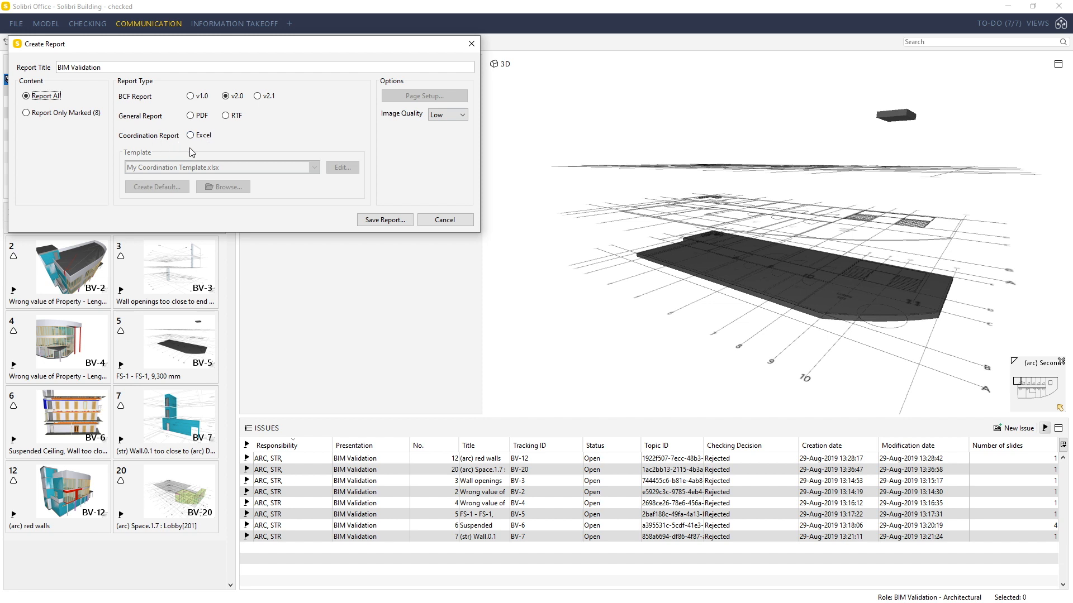
{"action": "left_click", "coordinate": [200, 138]}
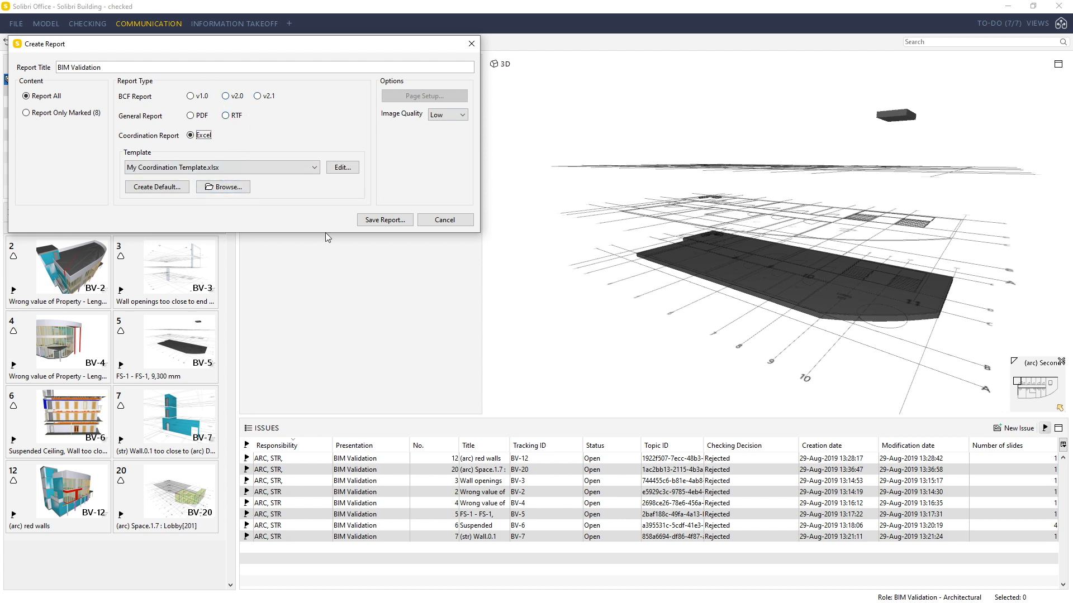
{"action": "left_click", "coordinate": [226, 96]}
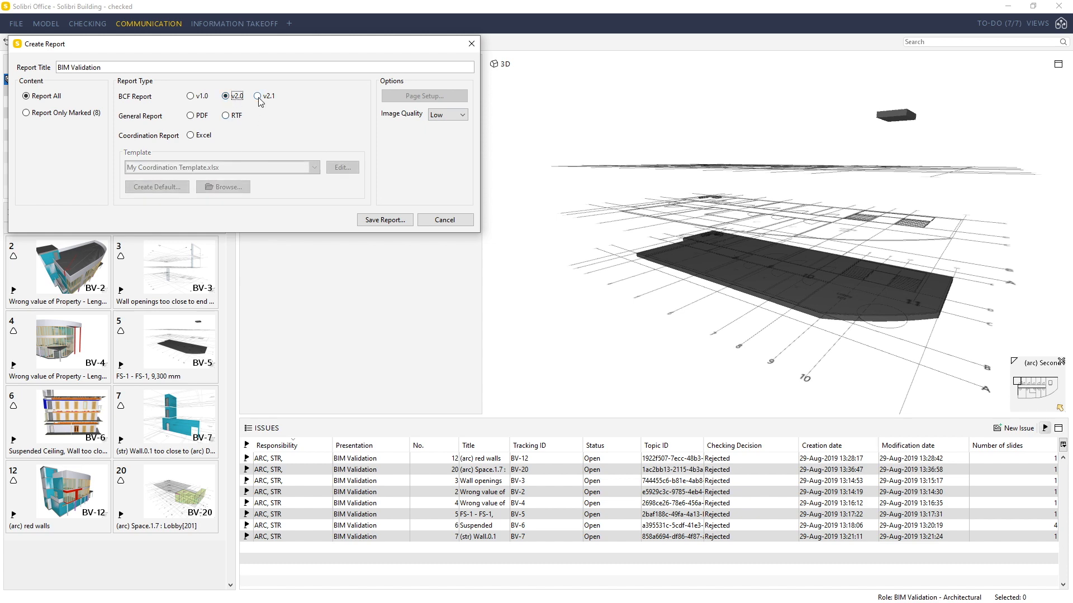
{"action": "left_click", "coordinate": [385, 220]}
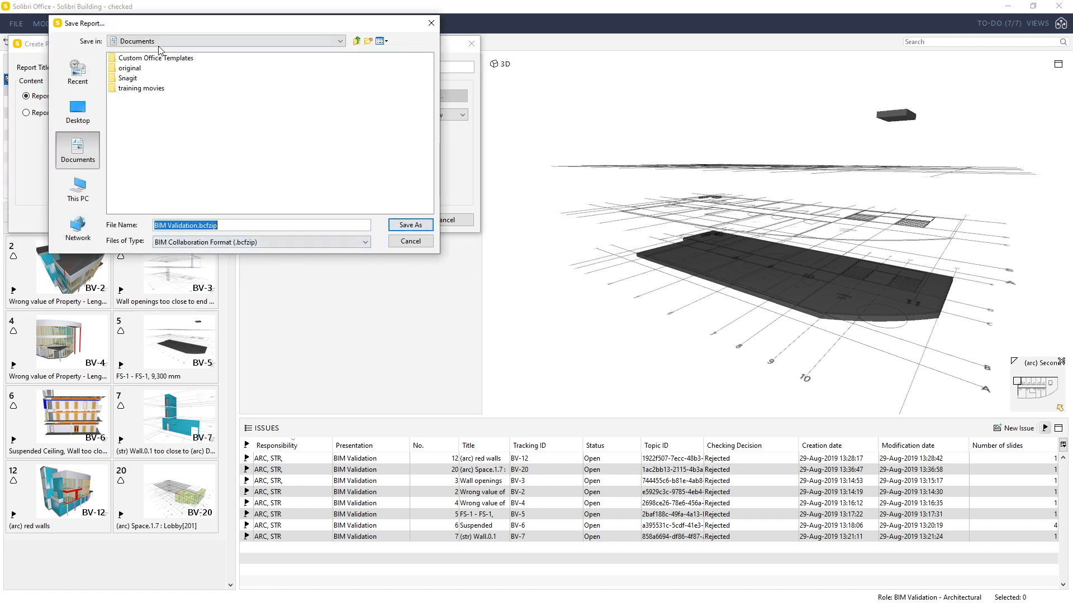
{"action": "left_click", "coordinate": [98, 112]}
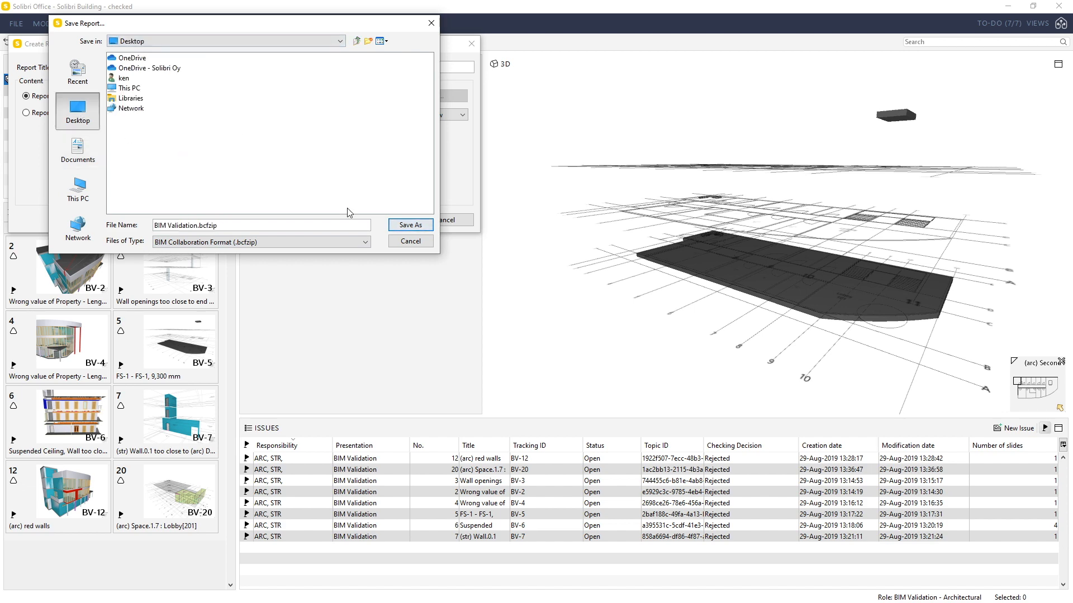
{"action": "left_click", "coordinate": [411, 225]}
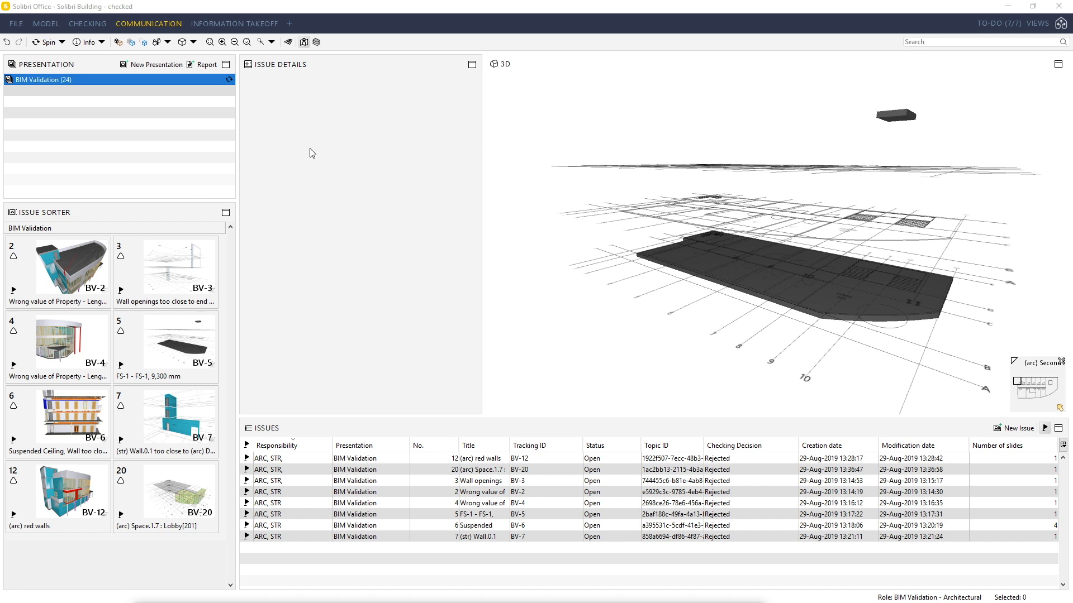
Step: View the update and synchronization options of the BIM Validation presentation and turn off the marked-only issue filter
{"action": "left_click", "coordinate": [228, 81]}
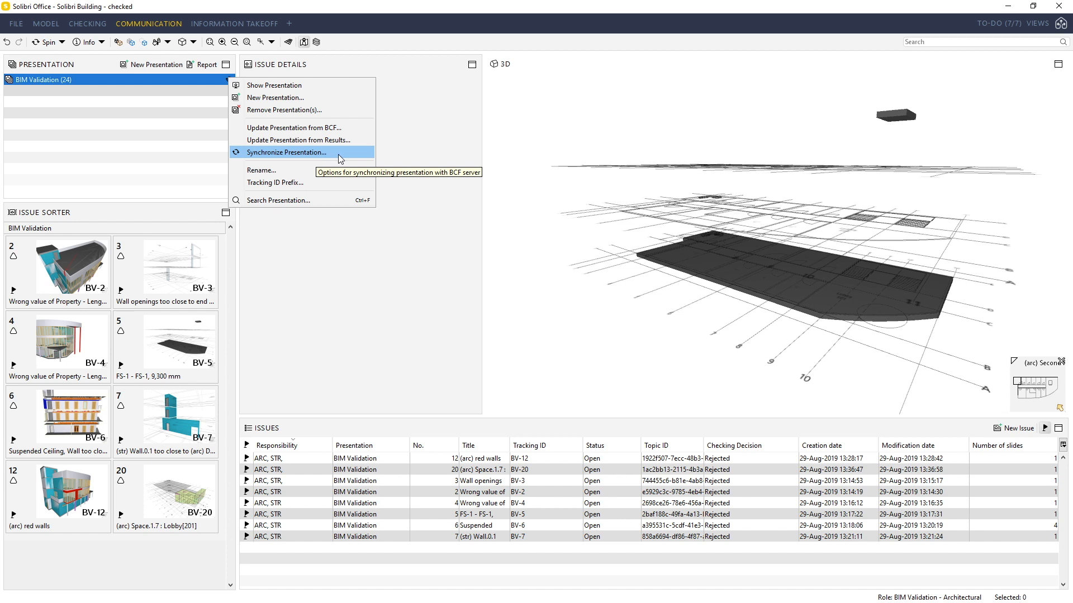
{"action": "left_click", "coordinate": [338, 223]}
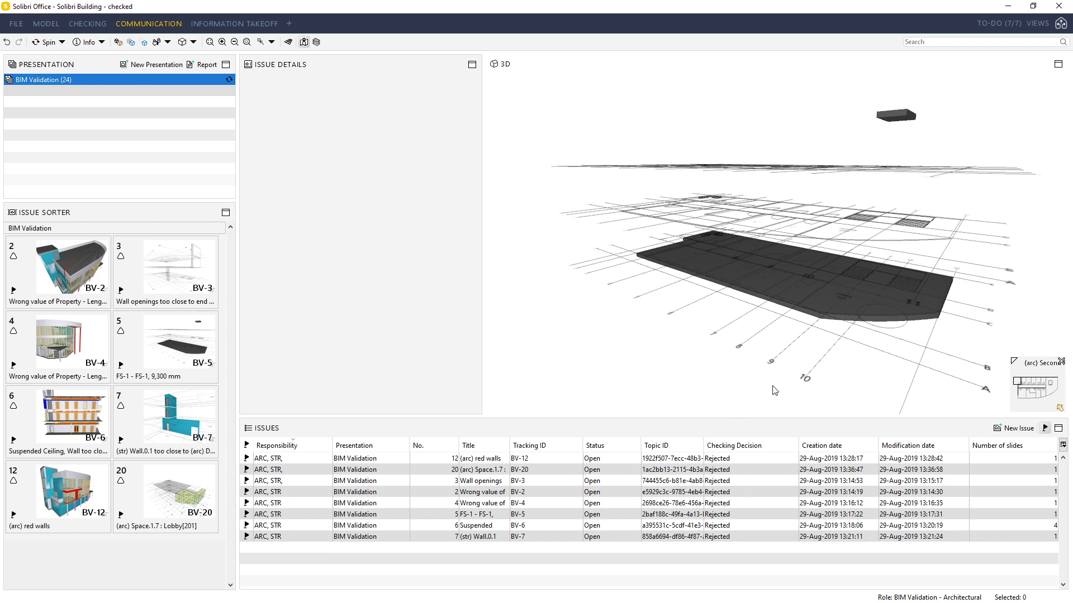
{"action": "left_click", "coordinate": [1044, 428]}
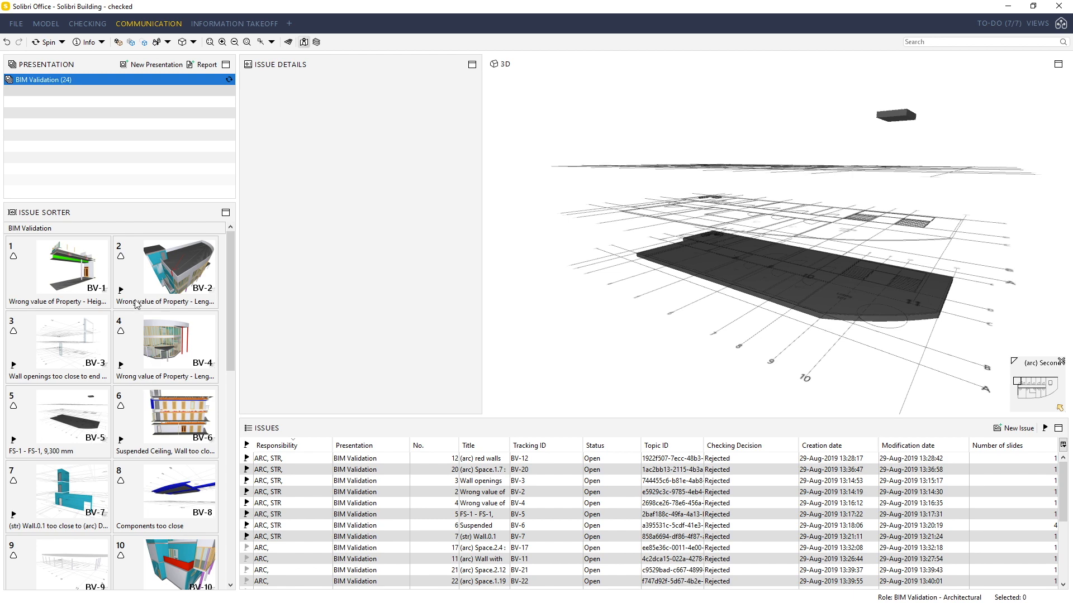
Step: Update the architectural model (arc) Solibri Building with the file Solibri Building - modified.ifc and look over the updated building
{"action": "left_click", "coordinate": [16, 24]}
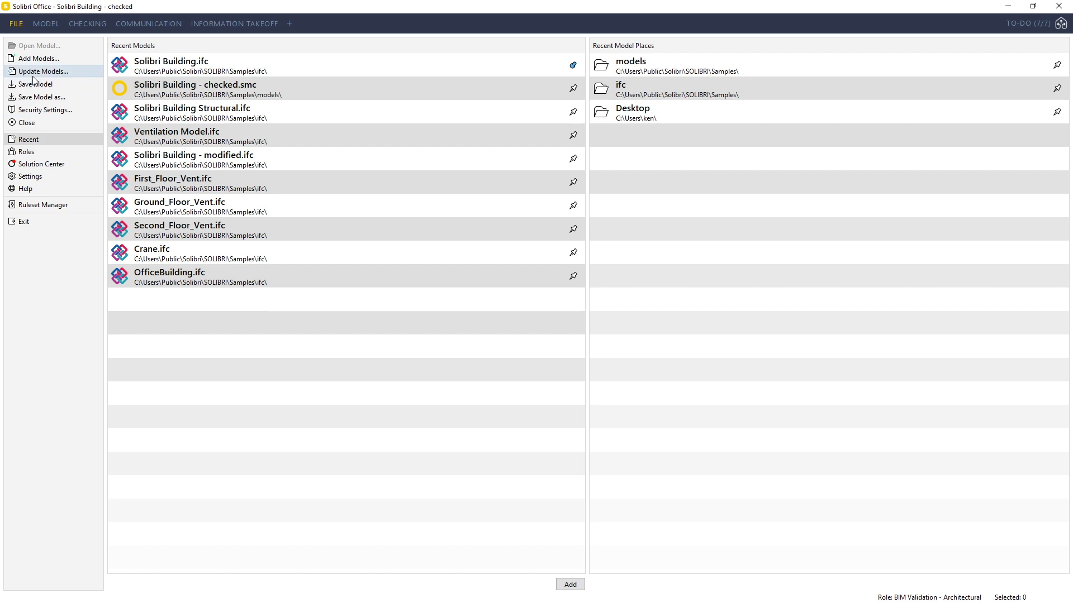
{"action": "left_click", "coordinate": [53, 73]}
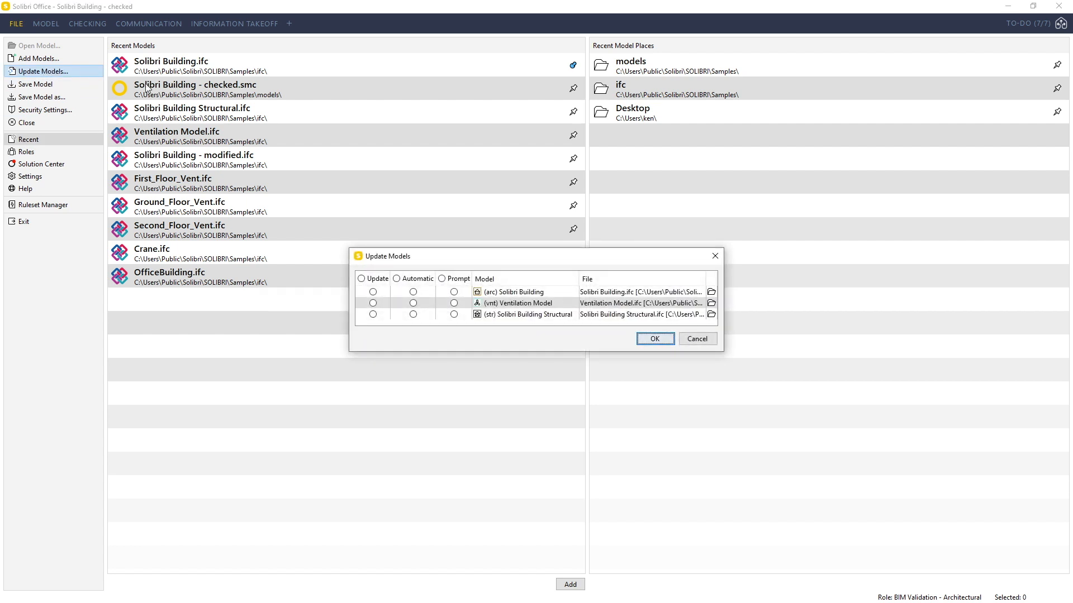
{"action": "left_click", "coordinate": [373, 292]}
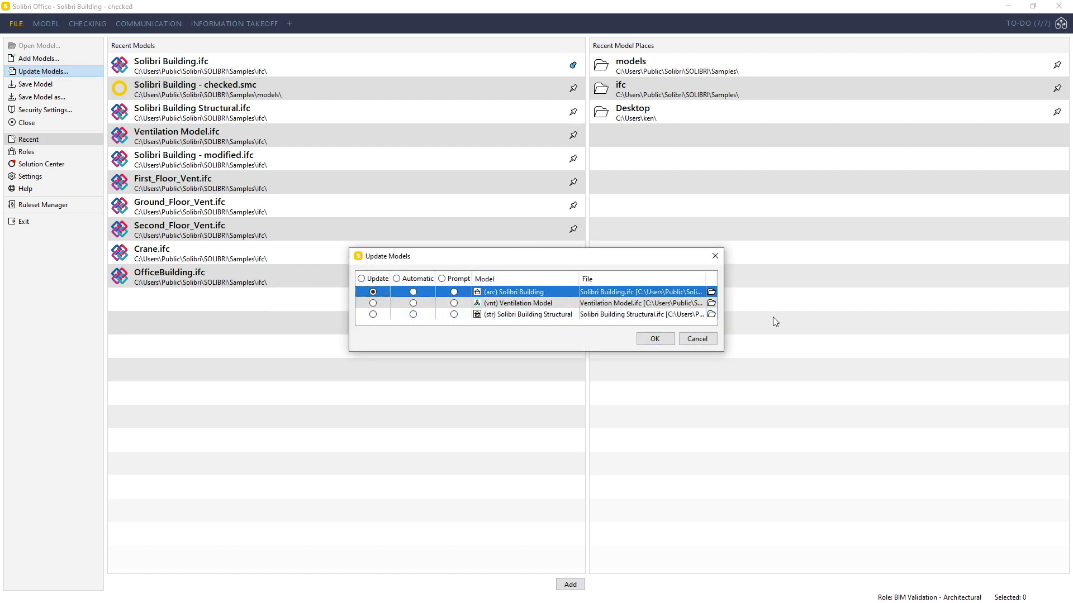
{"action": "left_click", "coordinate": [712, 292]}
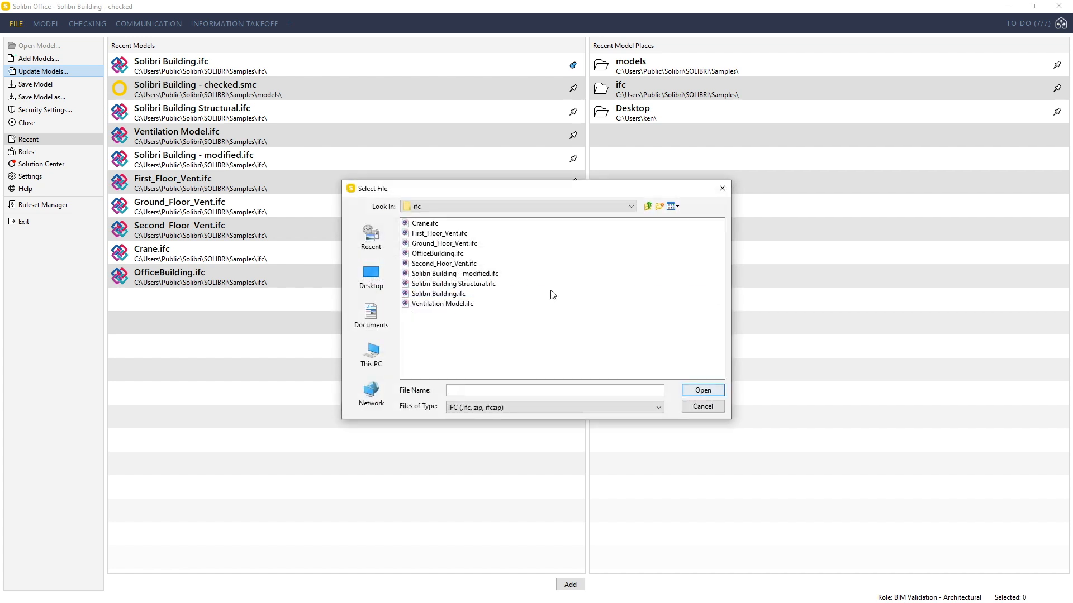
{"action": "left_click", "coordinate": [454, 295]}
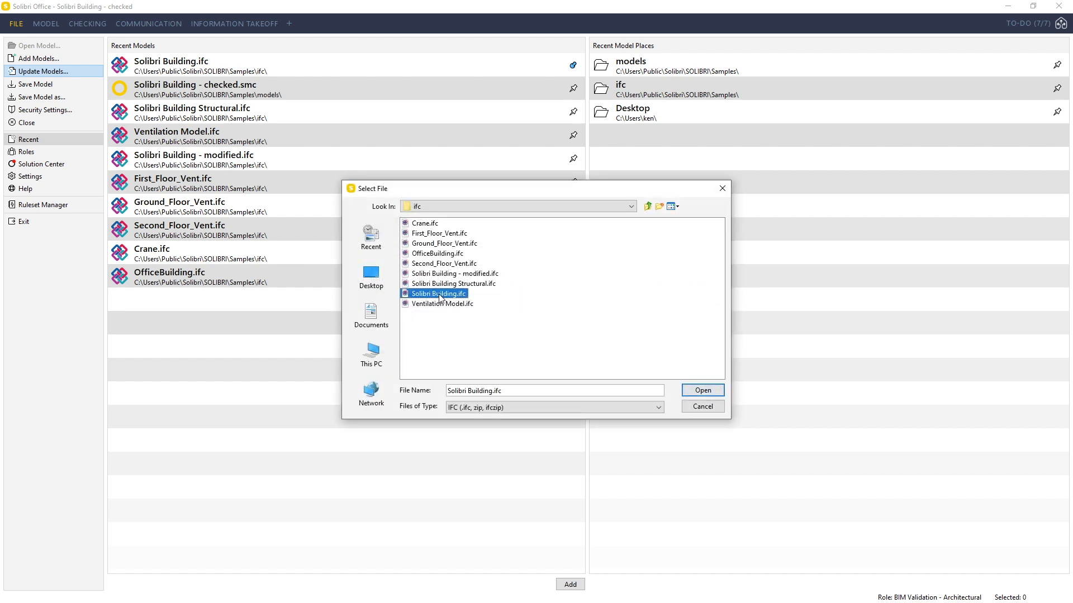
{"action": "left_click", "coordinate": [474, 274]}
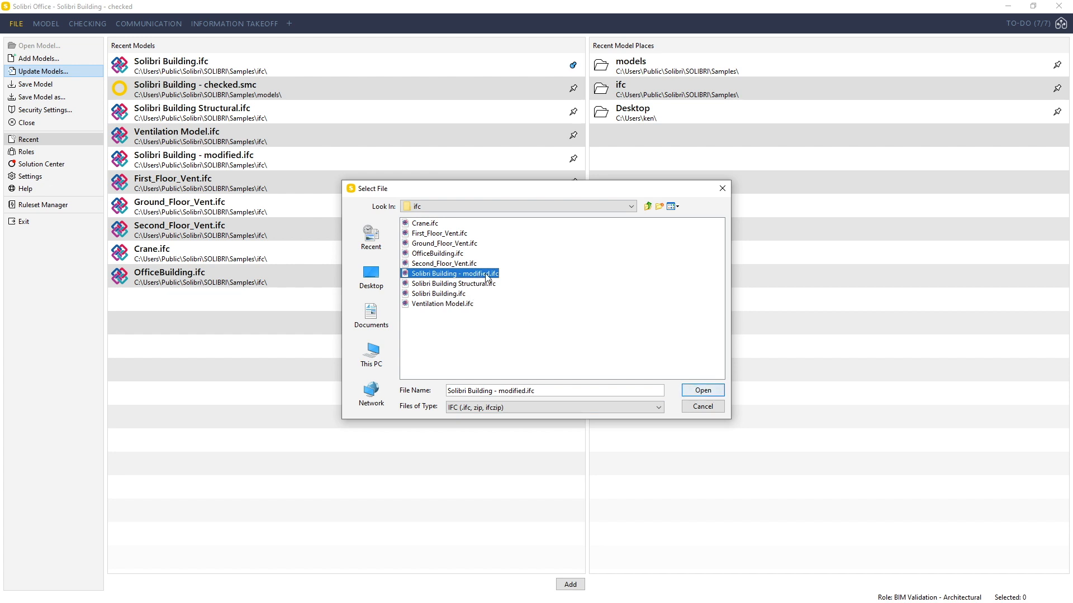
{"action": "left_click", "coordinate": [702, 390]}
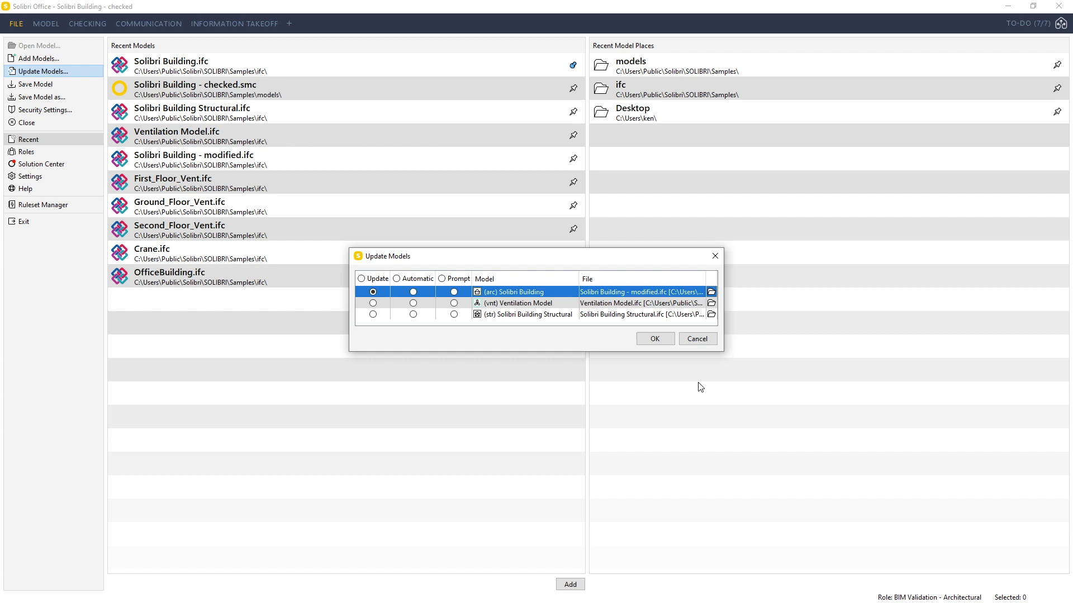
{"action": "left_click", "coordinate": [654, 338]}
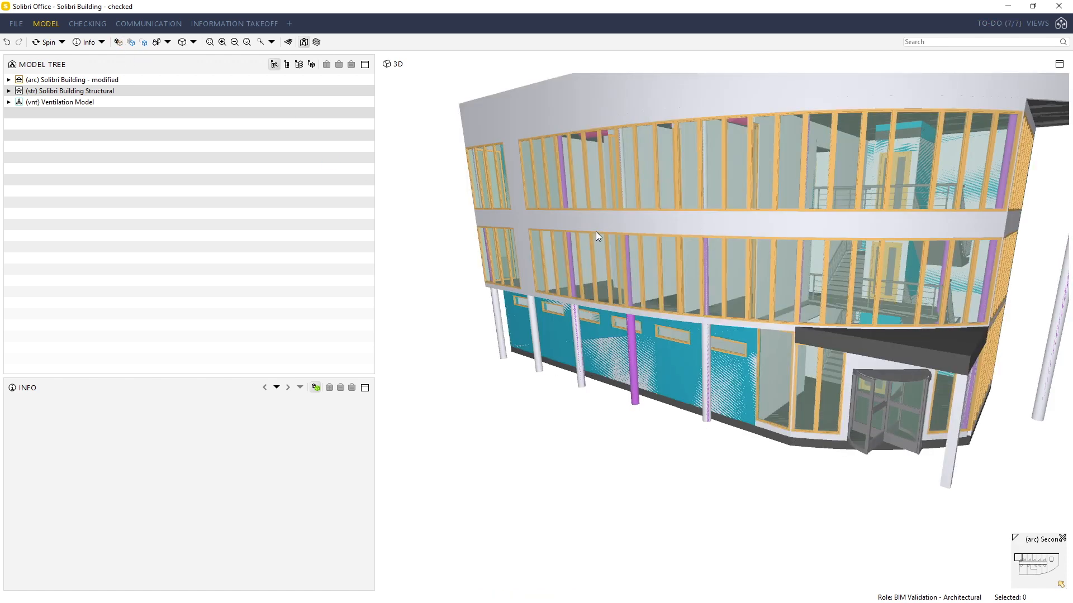
{"action": "middle_click_drag", "start_coordinate": [652, 232], "coordinate": [672, 312]}
{"action": "scroll", "coordinate": [674, 309], "scroll_direction": "down", "scroll_amount": 2}
{"action": "mouse_move", "coordinate": [685, 244]}
{"action": "left_mouse_down"}
{"action": "mouse_move", "coordinate": [706, 283]}
{"action": "mouse_move", "coordinate": [724, 285]}
{"action": "left_mouse_up"}
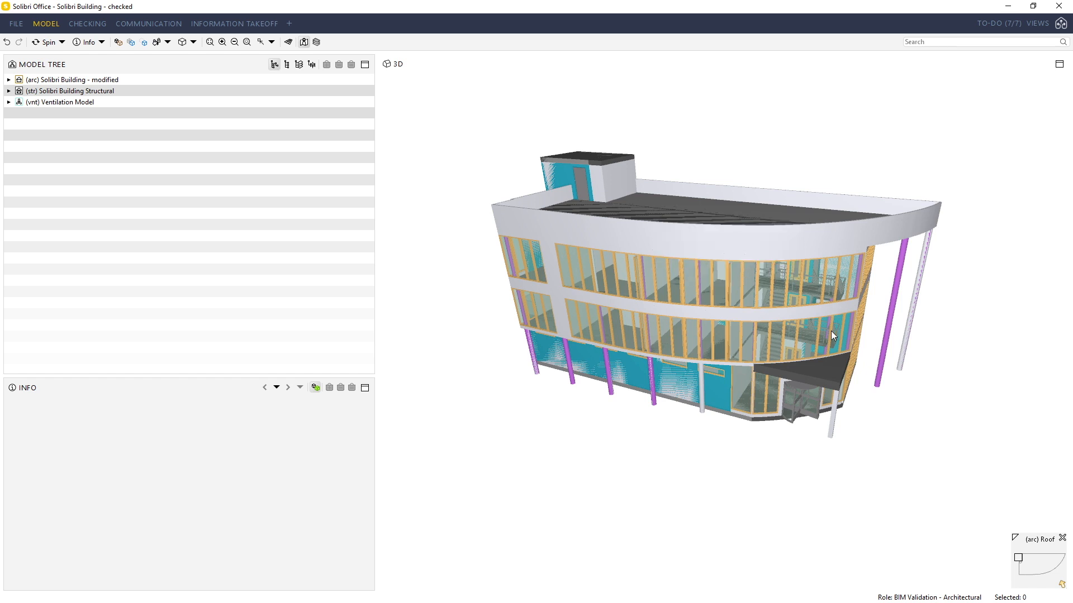
Step: Look through the unsynchronized Clearance rules and rerun the model check with the BIM Validation - Architectural ruleset
{"action": "mouse_move", "coordinate": [830, 333]}
{"action": "left_click", "coordinate": [96, 24]}
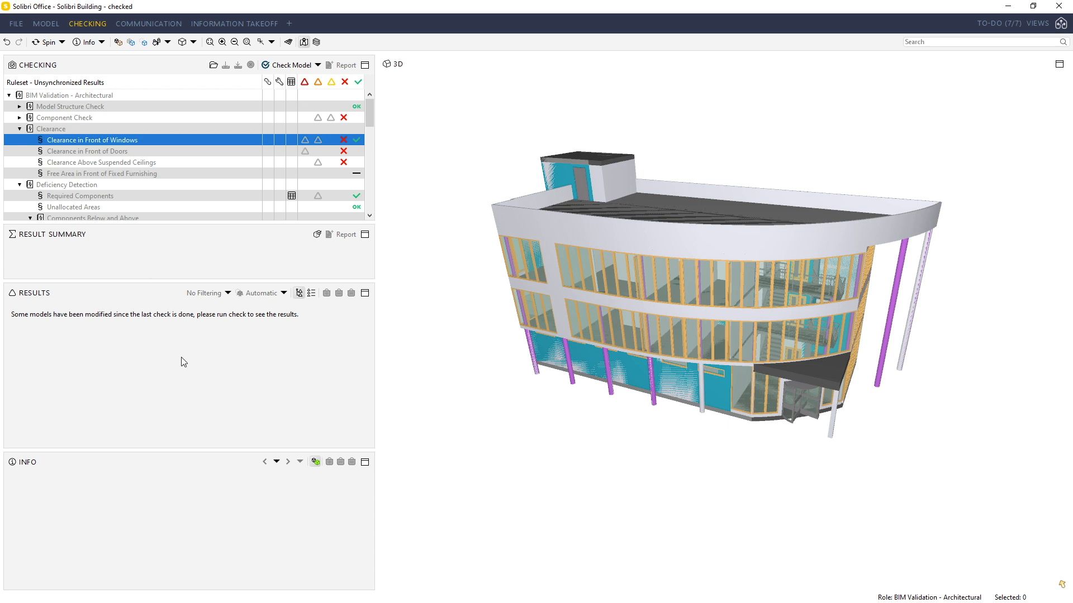
{"action": "left_click", "coordinate": [93, 153]}
{"action": "left_click", "coordinate": [95, 162]}
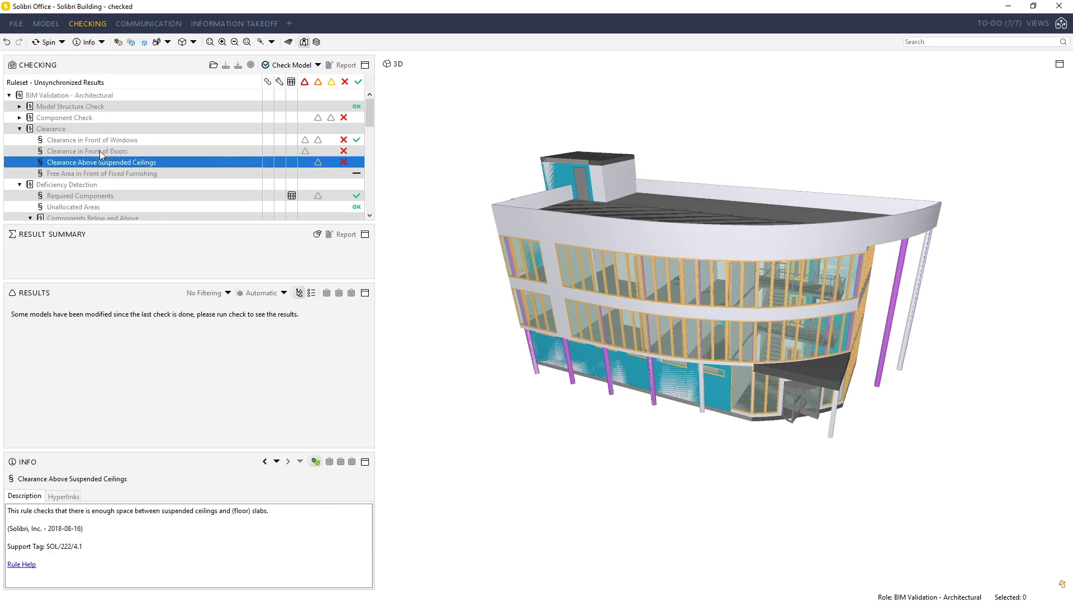
{"action": "left_click", "coordinate": [102, 141]}
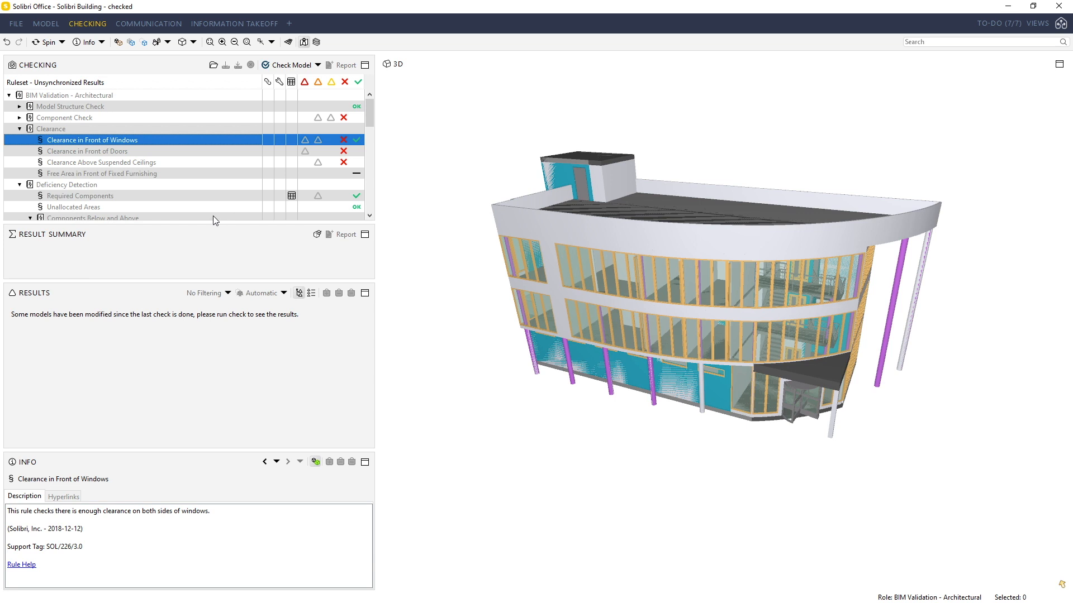
{"action": "left_click", "coordinate": [53, 26]}
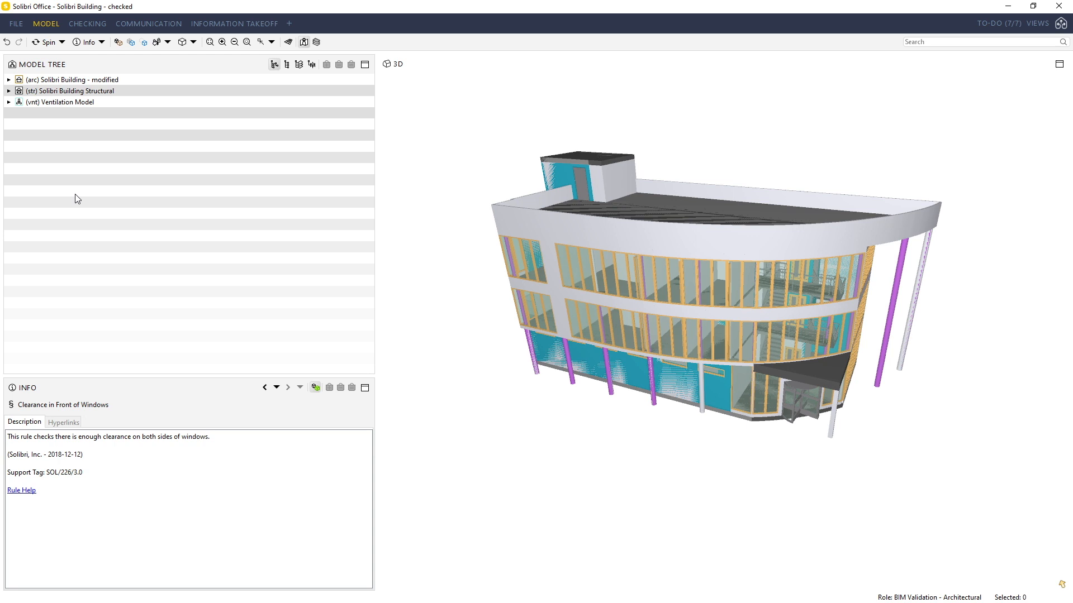
{"action": "left_click", "coordinate": [85, 24]}
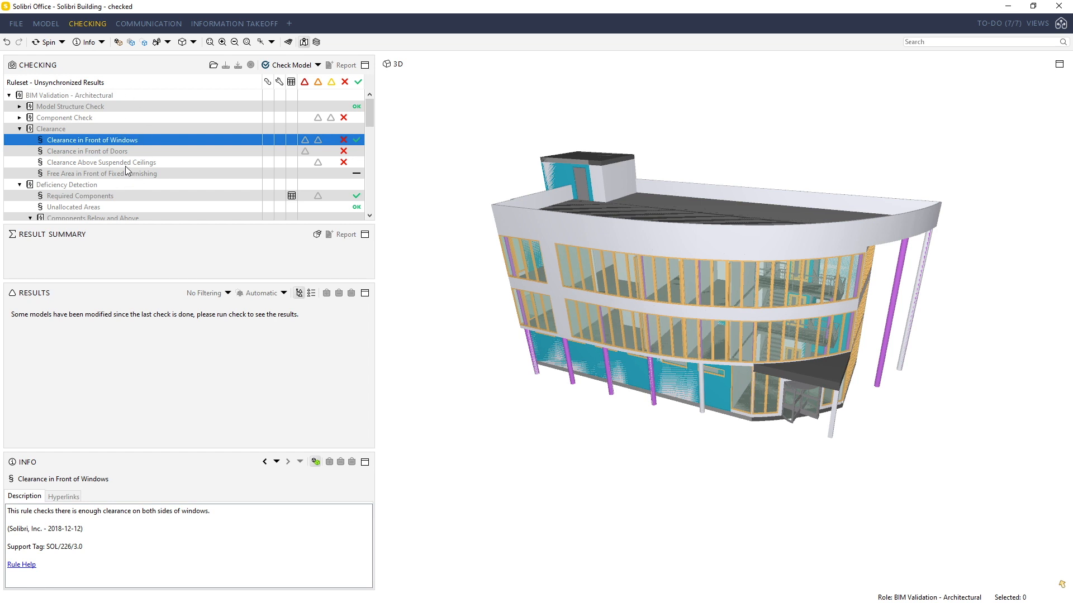
{"action": "left_click", "coordinate": [284, 67]}
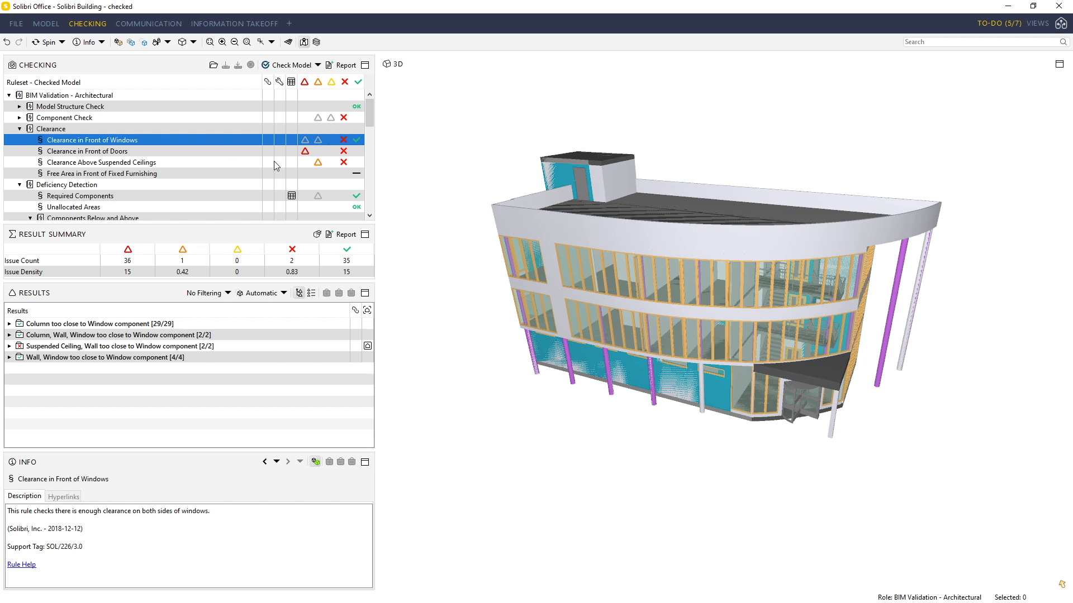
Step: Review the rechecked results of the Clearance in Front of Doors and Clearance Above Suspended Ceilings rules
{"action": "left_click", "coordinate": [222, 152]}
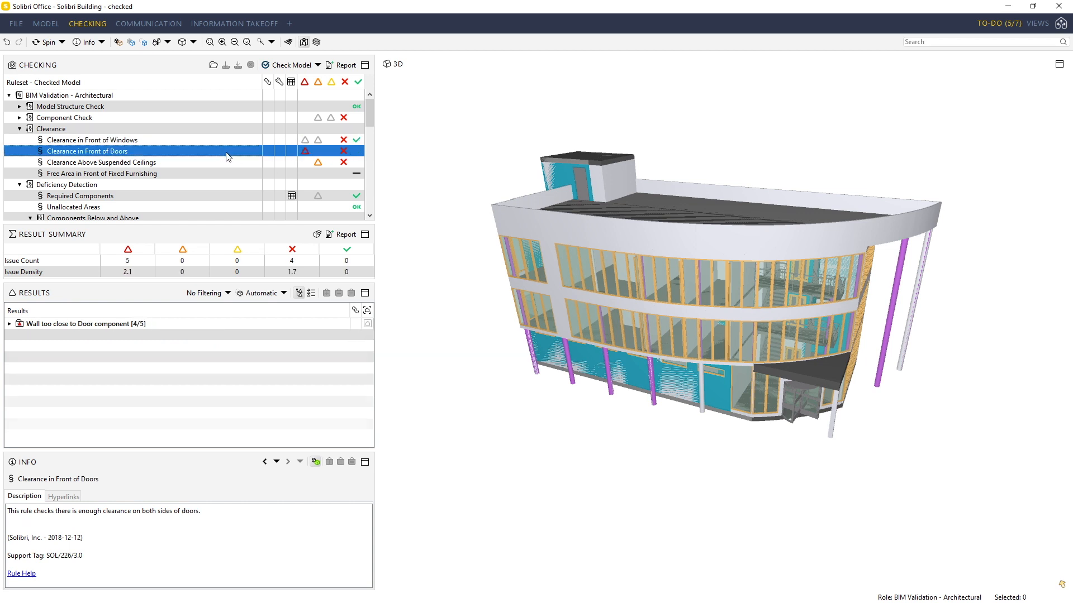
{"action": "left_click", "coordinate": [150, 164]}
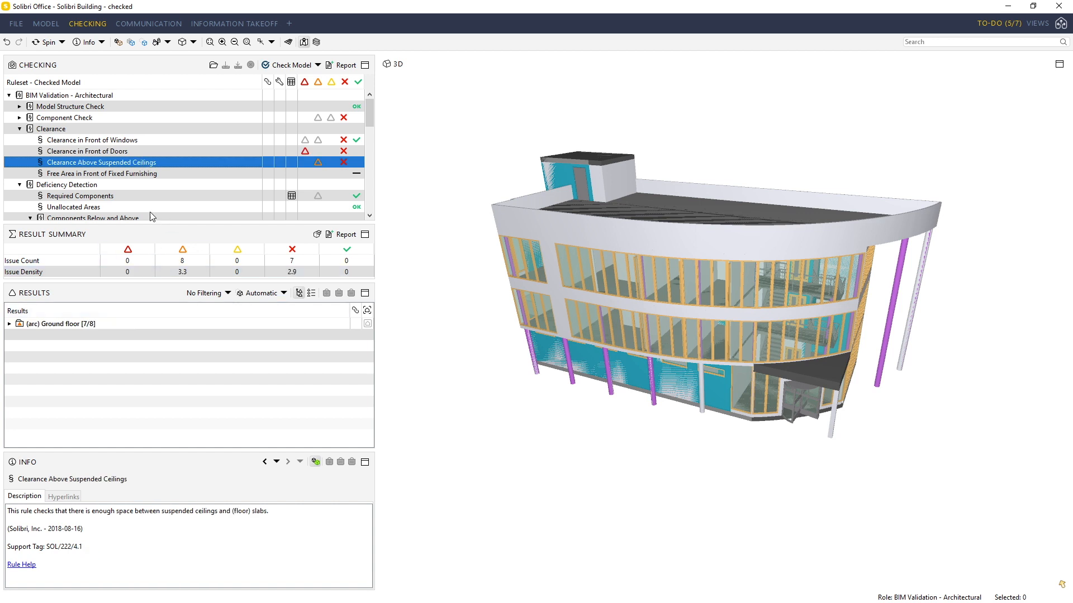
{"action": "scroll", "coordinate": [181, 143], "scroll_direction": "down", "scroll_amount": 7}
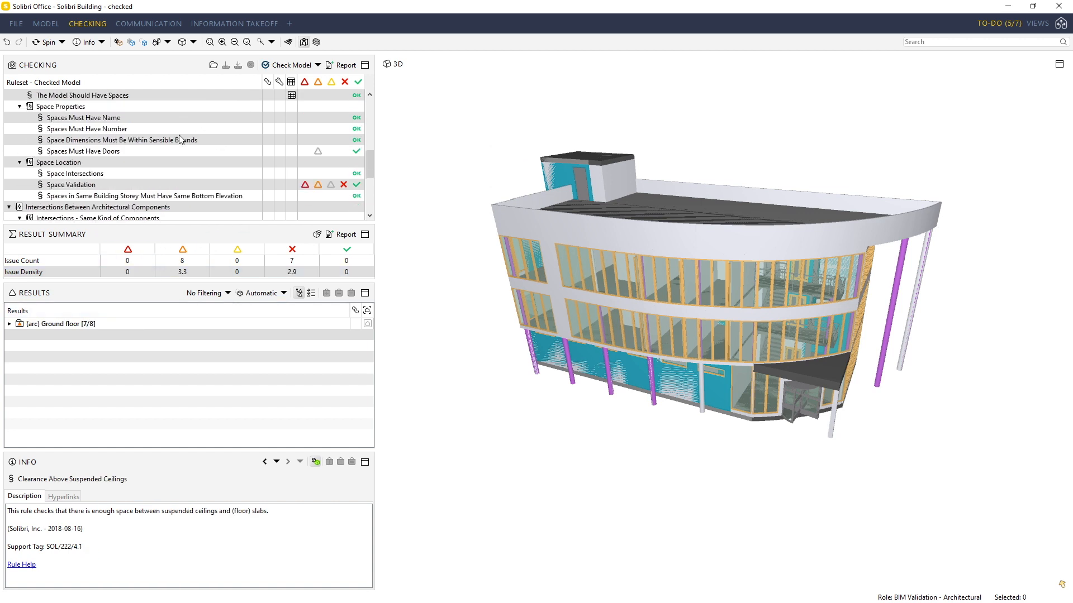
{"action": "scroll", "coordinate": [185, 146], "scroll_direction": "up", "scroll_amount": 3}
{"action": "scroll", "coordinate": [183, 143], "scroll_direction": "up", "scroll_amount": 3}
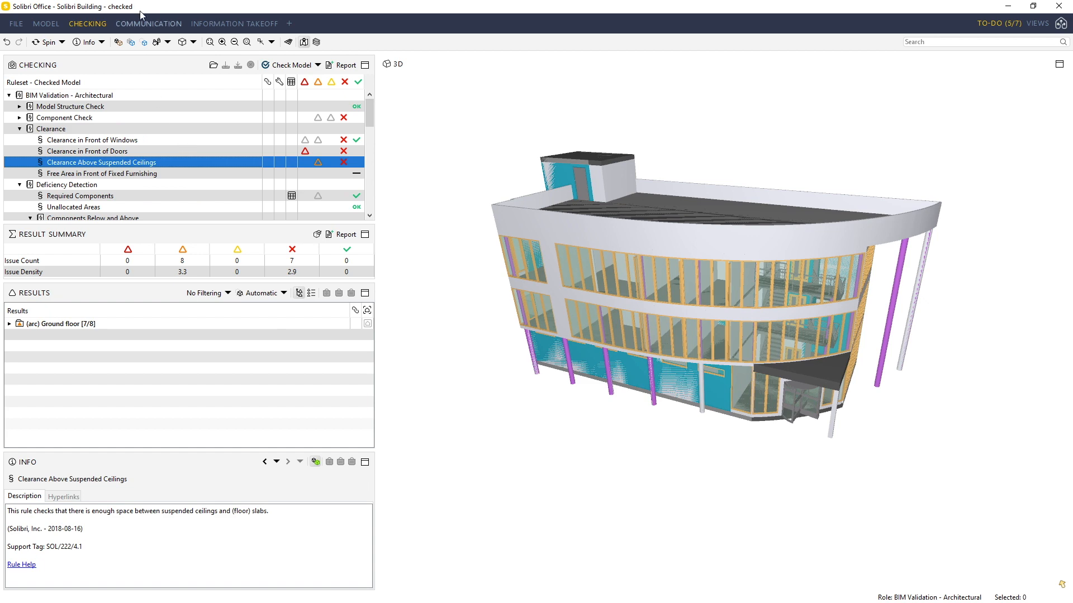
Step: Show issue BV-1 of the BIM Validation presentation in the checking results
{"action": "left_click", "coordinate": [149, 25]}
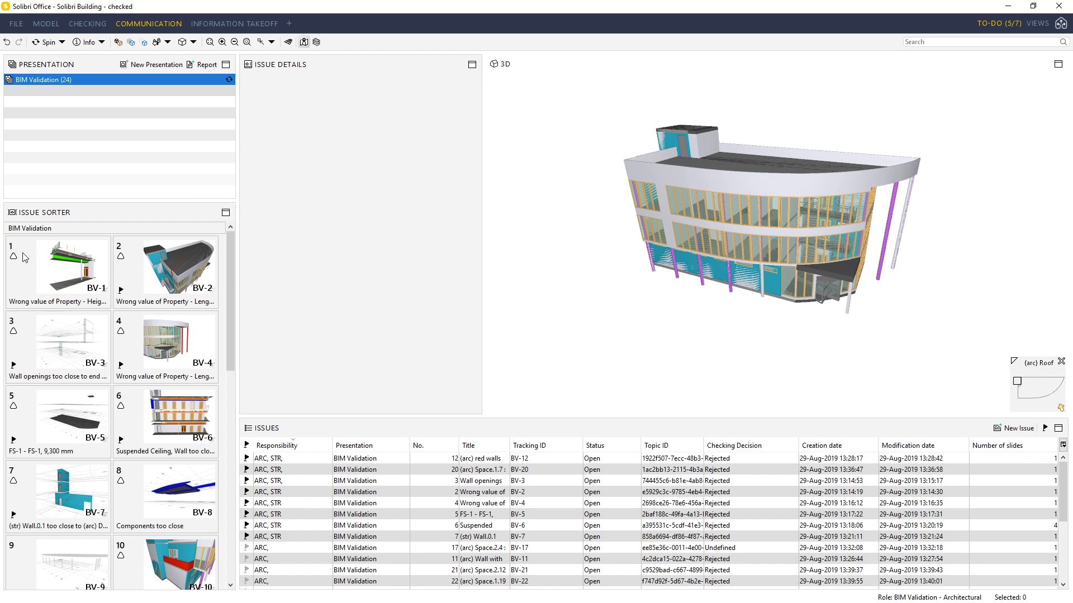
{"action": "right_click", "coordinate": [79, 270]}
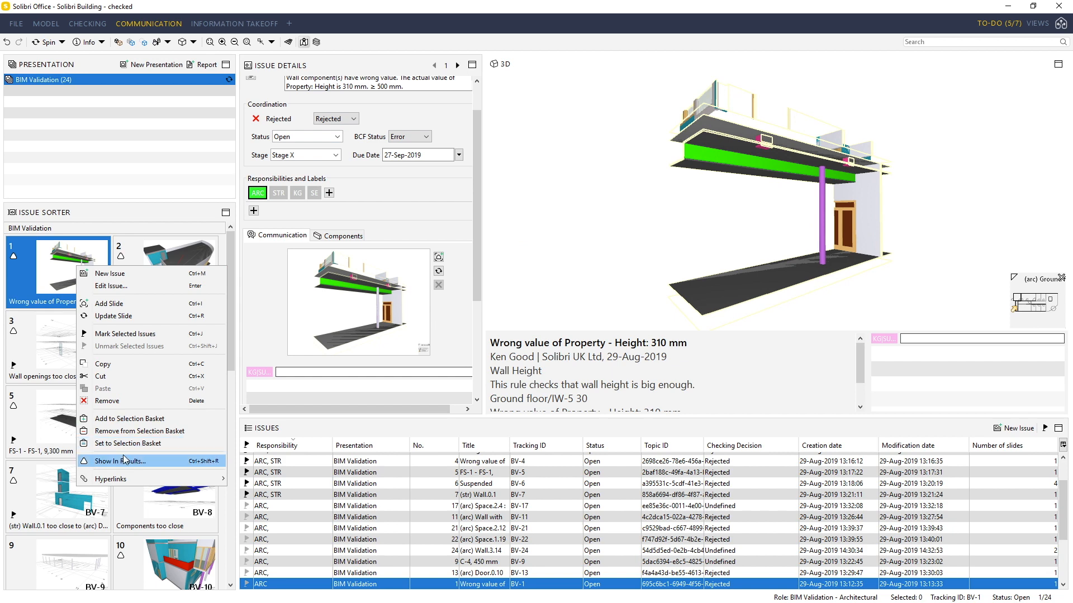
{"action": "left_click", "coordinate": [123, 457]}
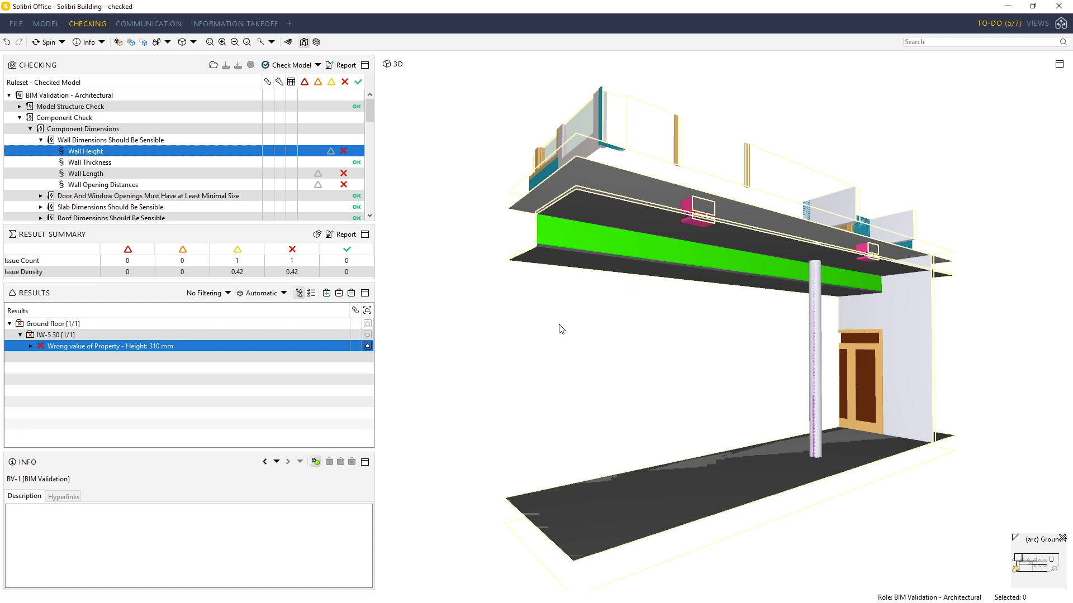
Step: Add the comment "aerg;kb ervkqenrkqernporeqn" to issue BV-9 of the BIM Validation presentation
{"action": "left_click", "coordinate": [149, 24]}
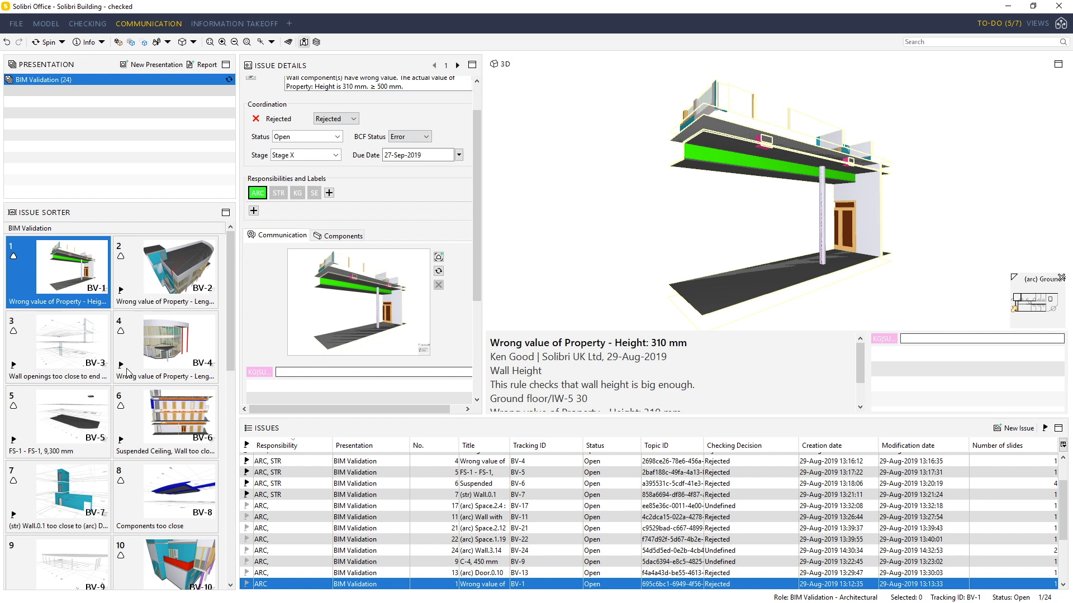
{"action": "scroll", "coordinate": [128, 374], "scroll_direction": "down", "scroll_amount": 3}
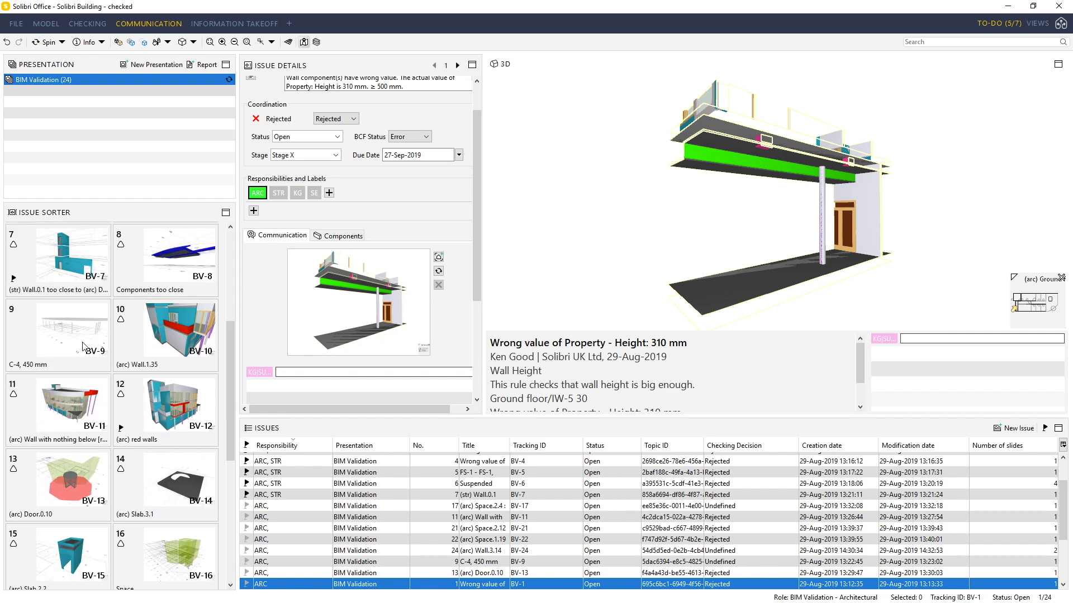
{"action": "left_click", "coordinate": [79, 339]}
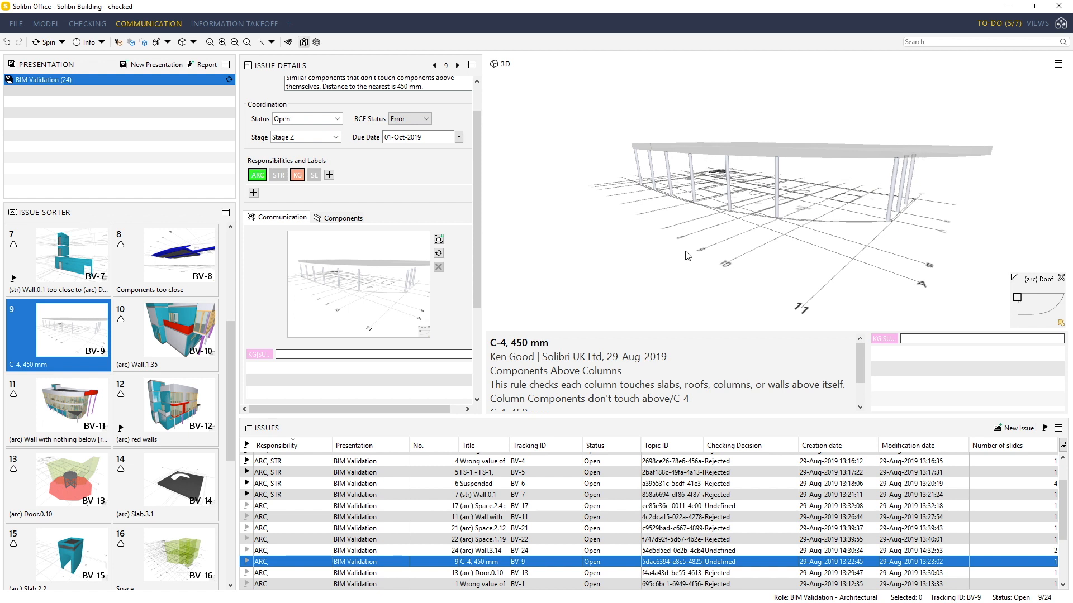
{"action": "left_click_drag", "start_coordinate": [476, 230], "coordinate": [478, 193]}
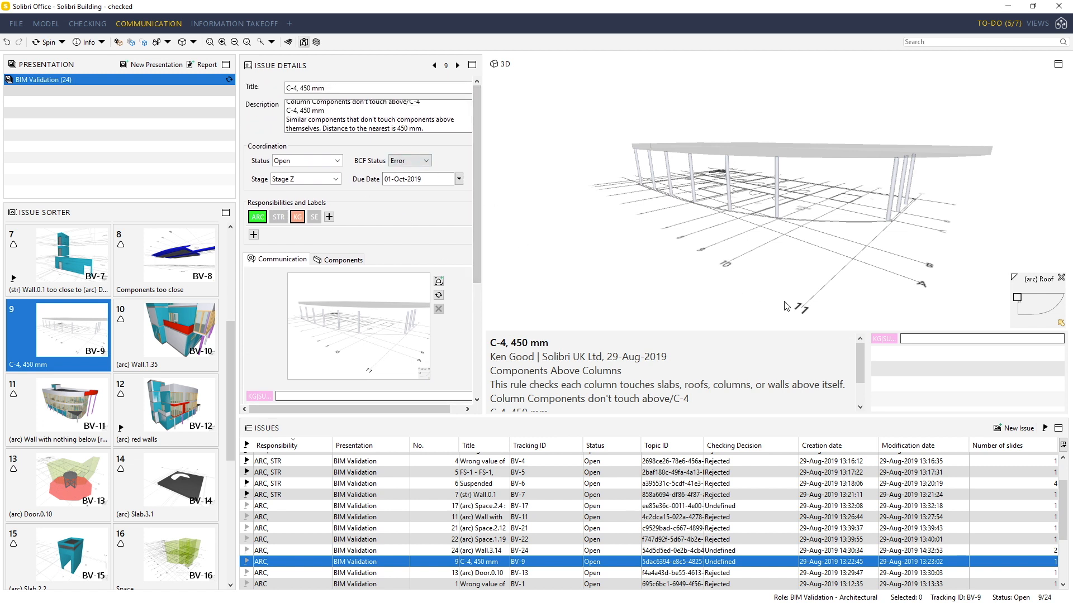
{"action": "type", "text": "kb ervkqenrkqernporeqn"}
{"action": "key", "text": "Return"}
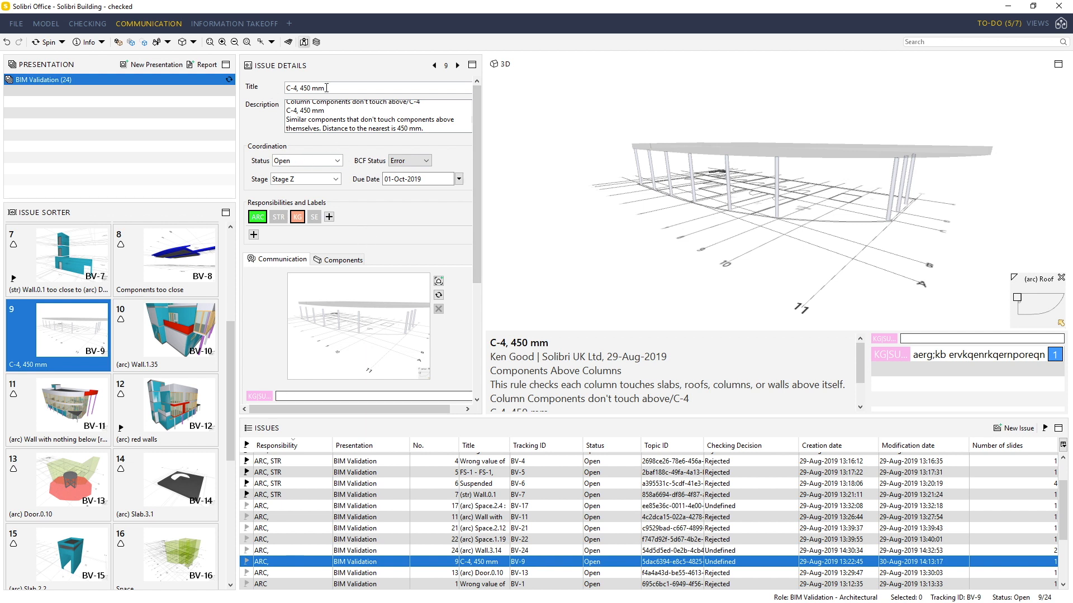
Step: Set the status of issue BV-9 to Resolved and view its BCF status options
{"action": "left_click", "coordinate": [338, 162]}
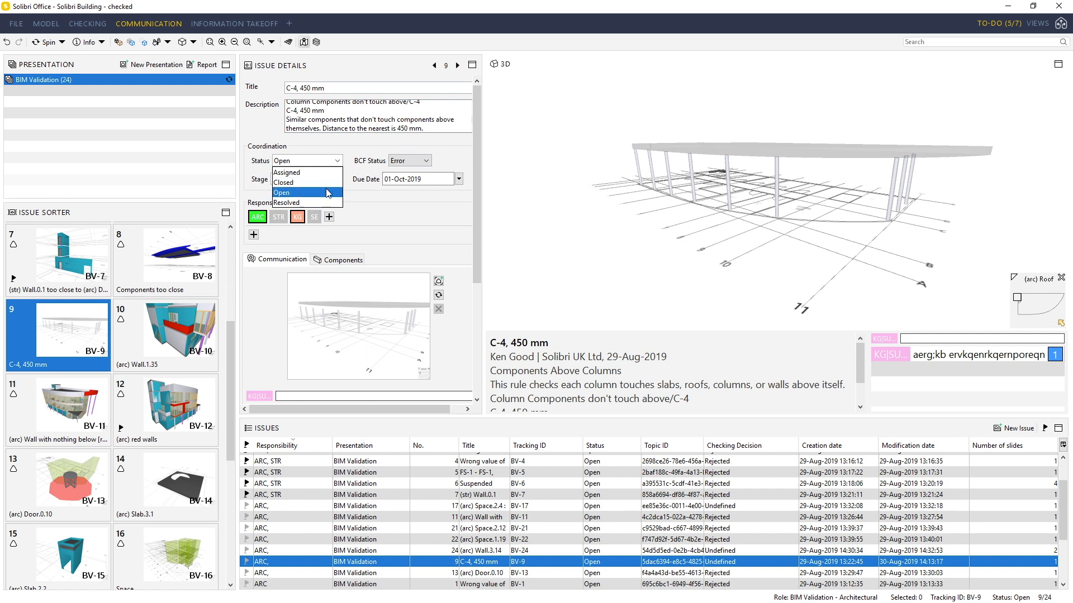
{"action": "left_click", "coordinate": [325, 202]}
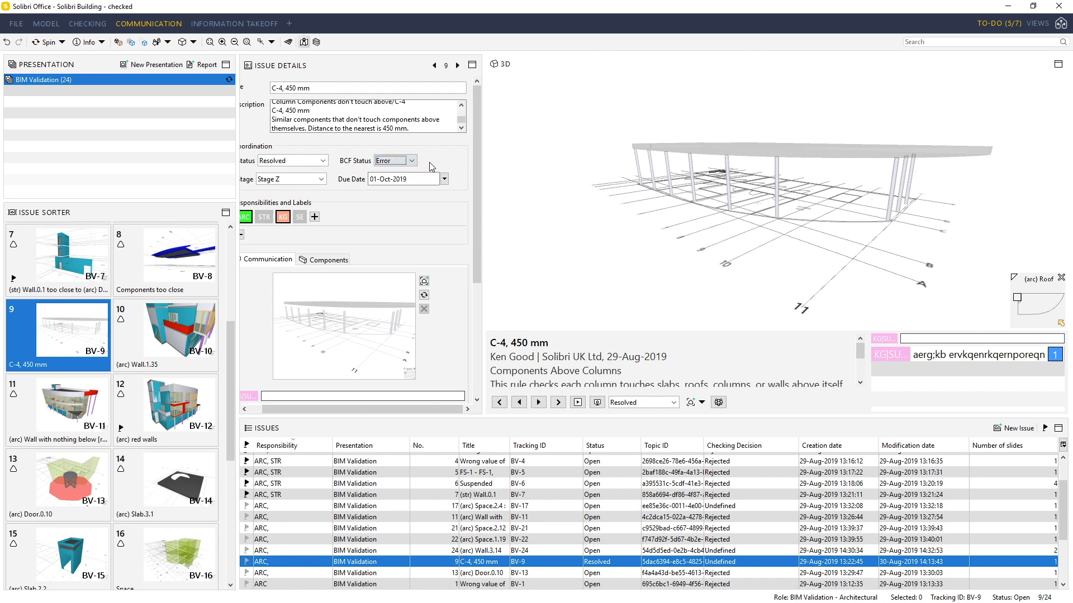
{"action": "left_click", "coordinate": [411, 159]}
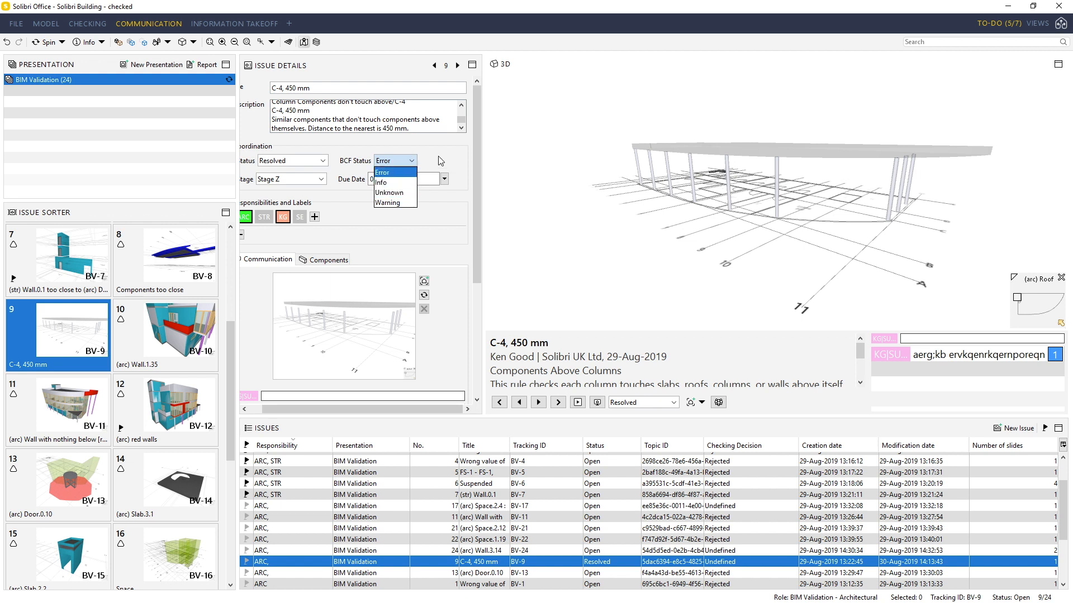
{"action": "left_click", "coordinate": [413, 161]}
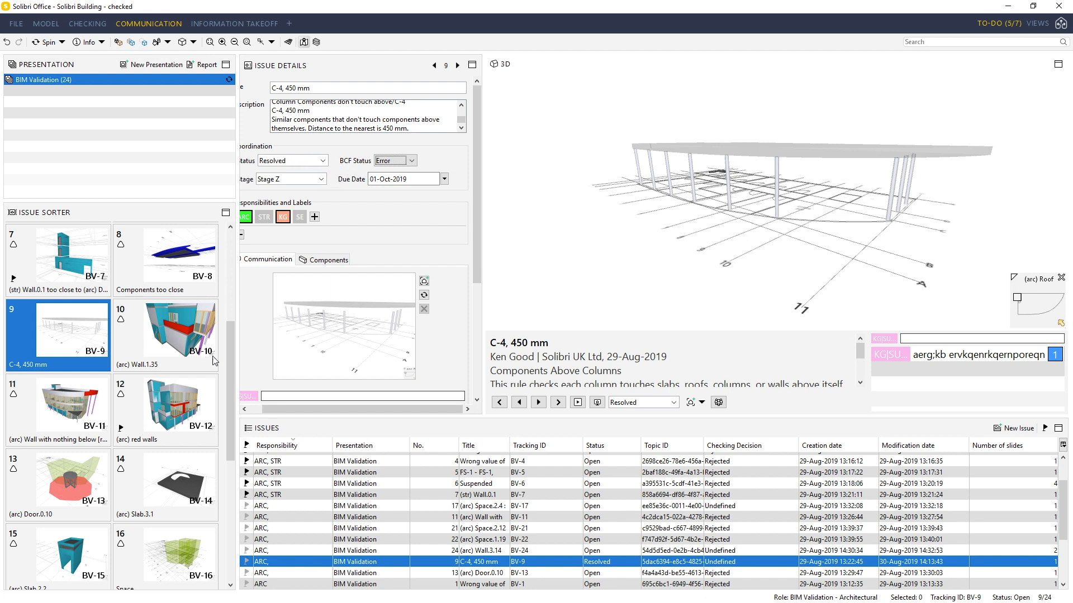
Step: View both slides of issue BV-24 about the intersecting walls Wall.3.14 and Wall.3.7
{"action": "left_click_drag", "start_coordinate": [230, 357], "coordinate": [224, 506]}
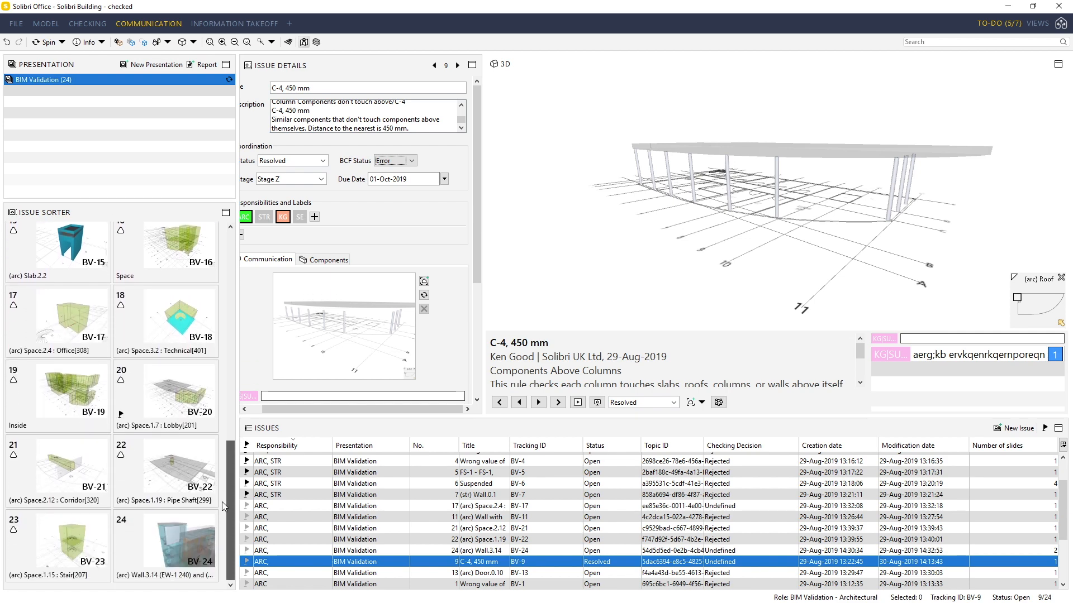
{"action": "left_click", "coordinate": [158, 540]}
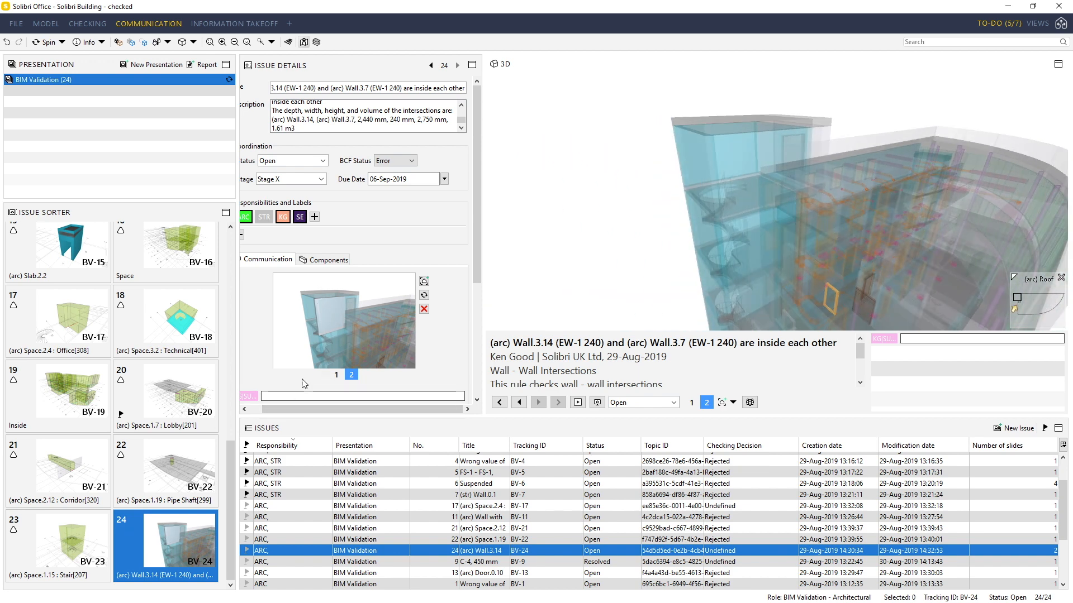
{"action": "left_click", "coordinate": [336, 375]}
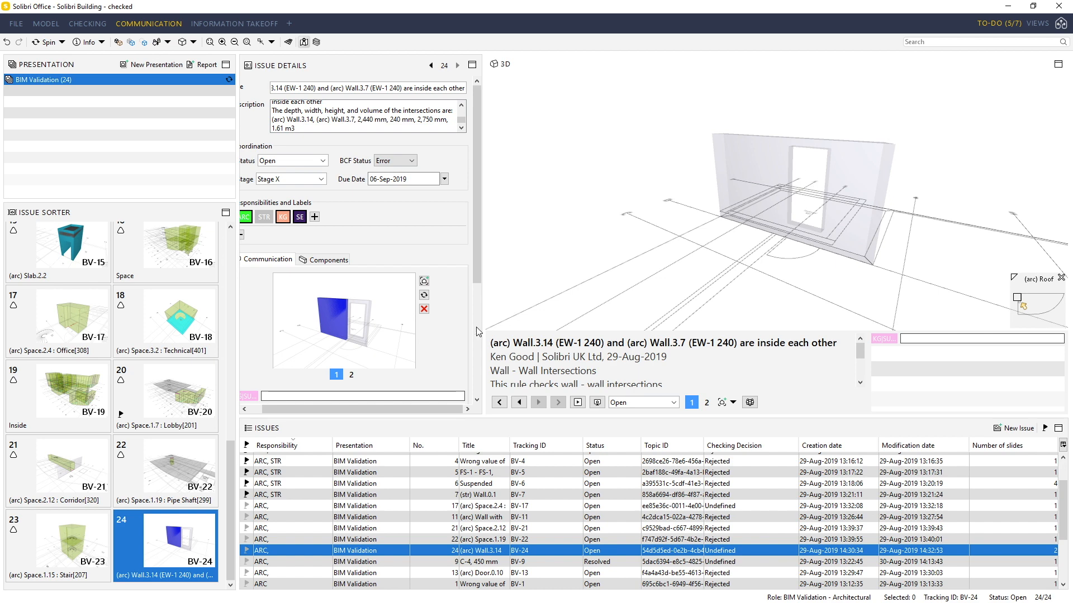
{"action": "left_click", "coordinate": [351, 374]}
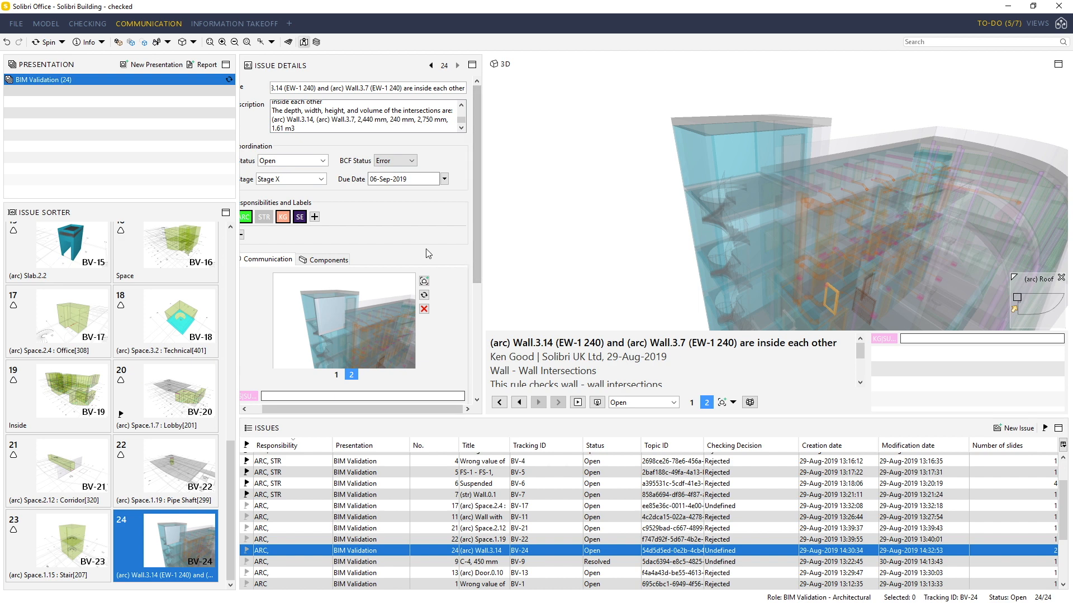
Step: Set the status of issue BV-24 to Resolved
{"action": "left_click", "coordinate": [322, 161]}
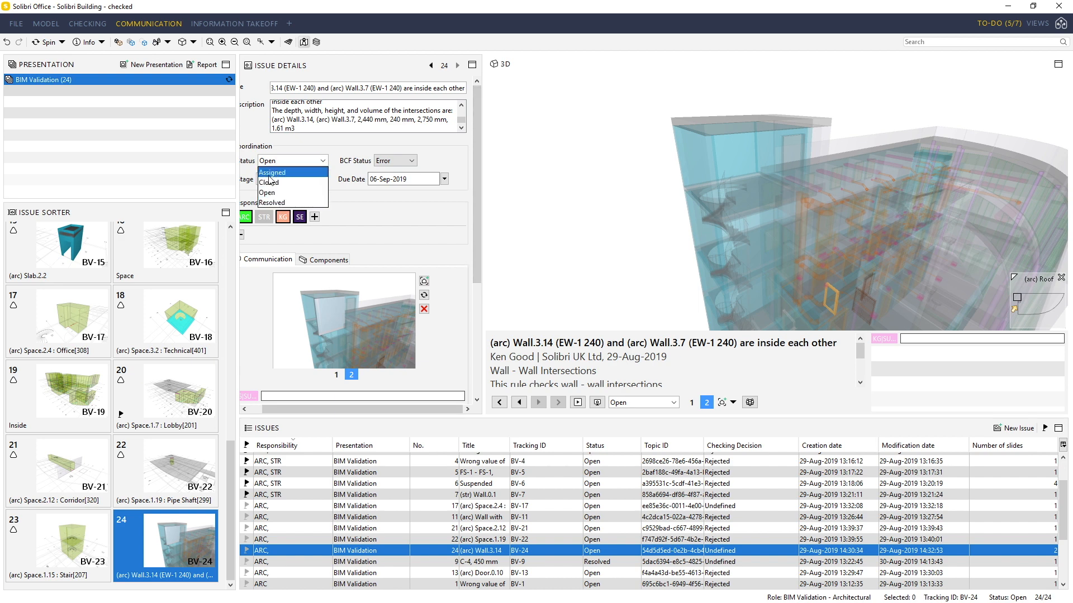
{"action": "left_click", "coordinate": [269, 203]}
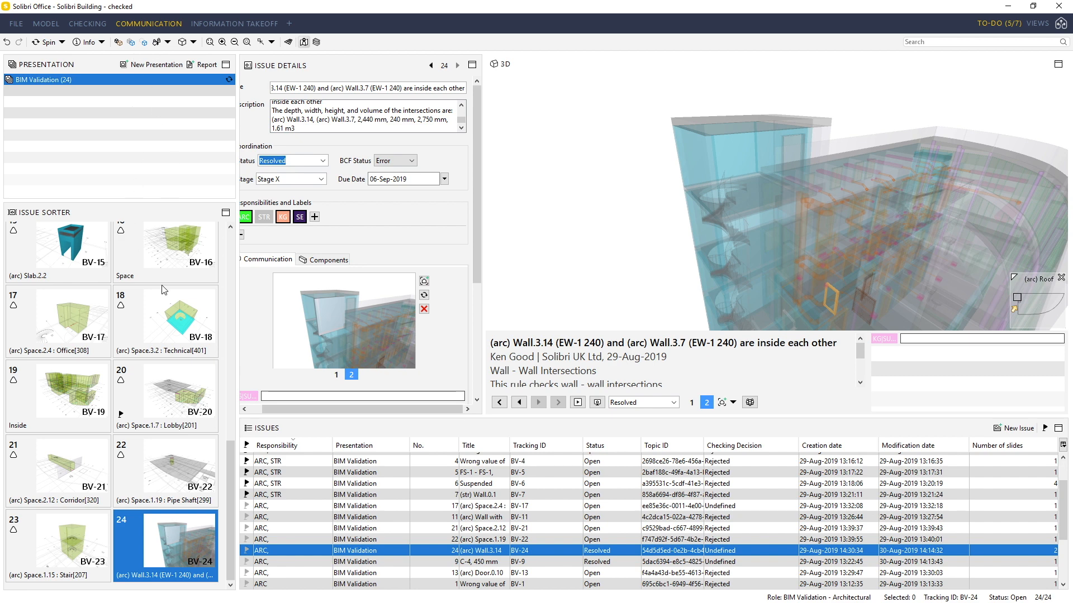
Step: Create a new empty presentation named "Resolved issue" with the prefix "x-"
{"action": "left_click", "coordinate": [158, 64]}
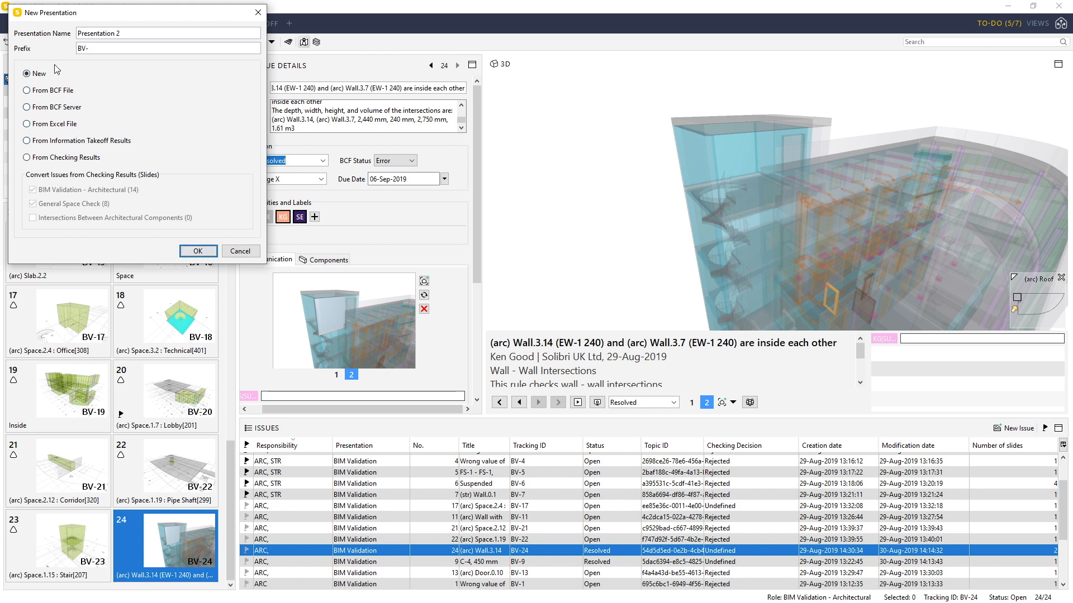
{"action": "left_click_drag", "start_coordinate": [132, 33], "coordinate": [33, 18]}
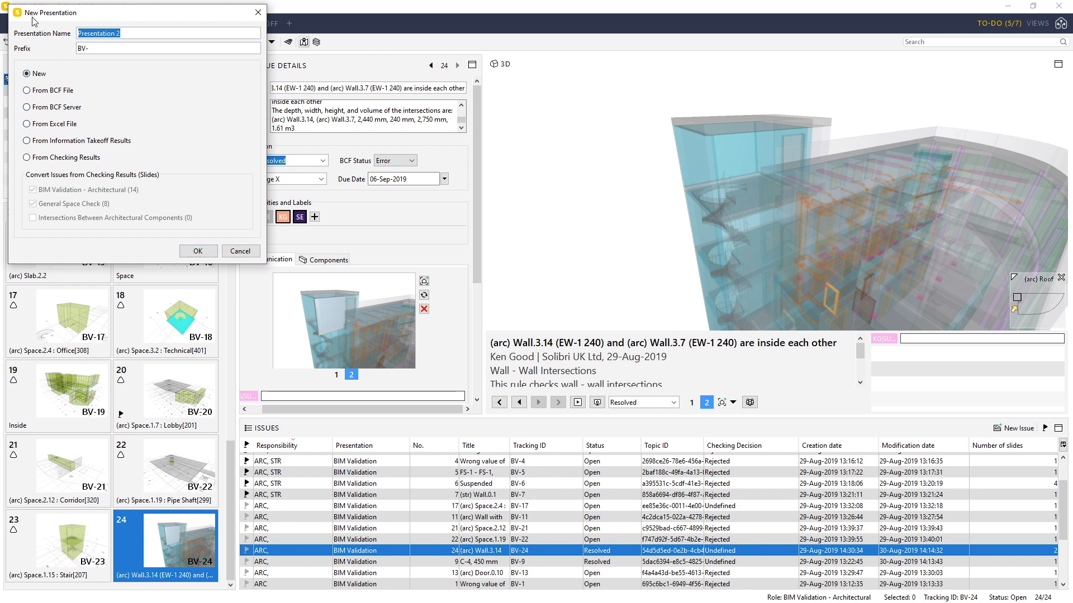
{"action": "type", "text": "Resolved issue"}
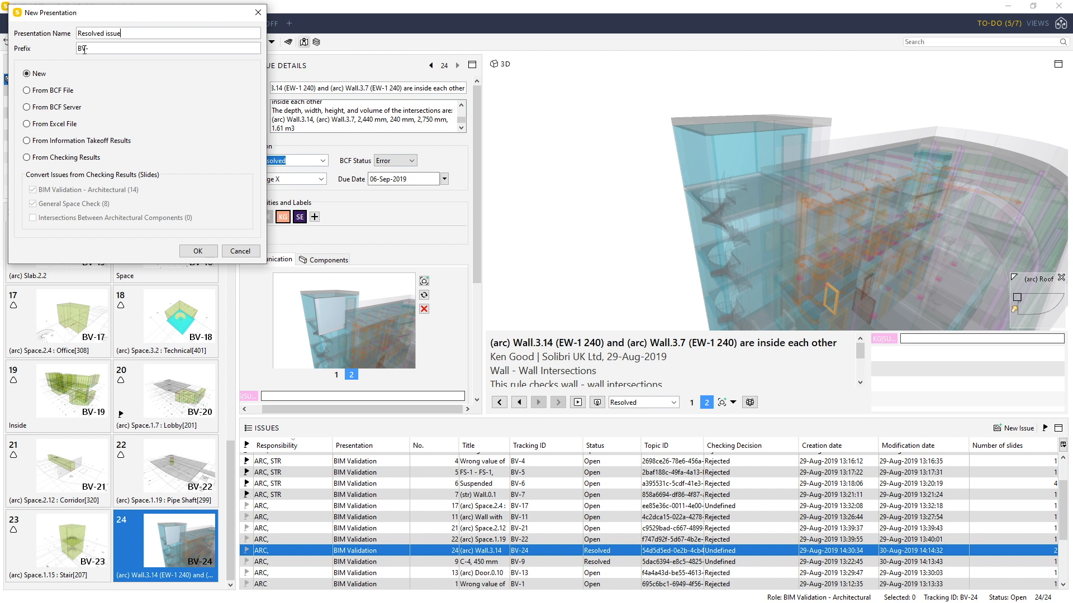
{"action": "left_click_drag", "start_coordinate": [85, 49], "coordinate": [19, 27]}
{"action": "left_click", "coordinate": [199, 250]}
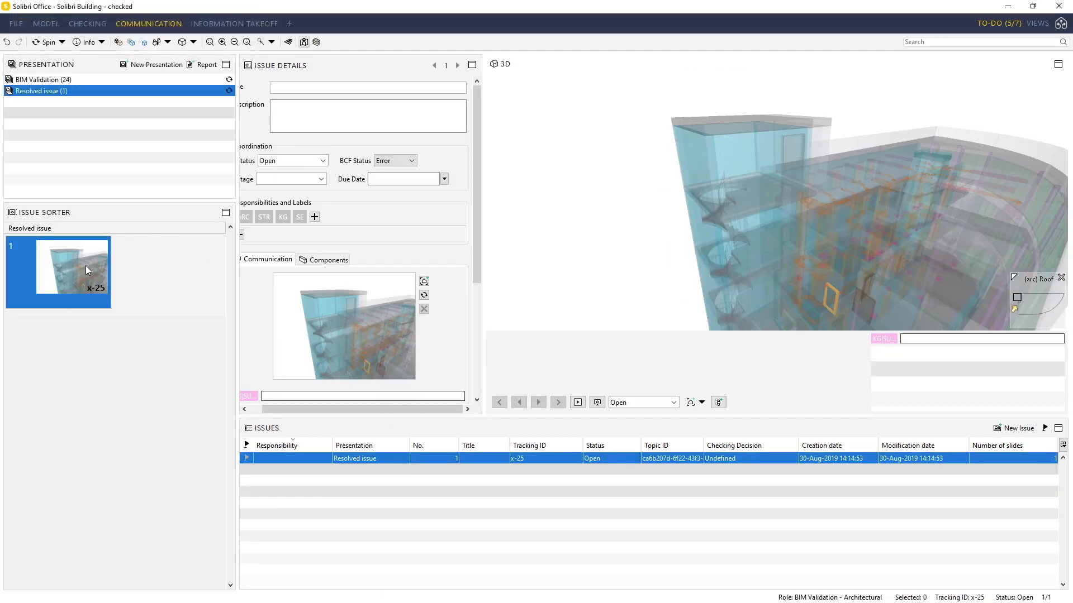
Step: Remove the blank issue x-25 from the Resolved issue presentation and confirm its removal
{"action": "right_click", "coordinate": [76, 269]}
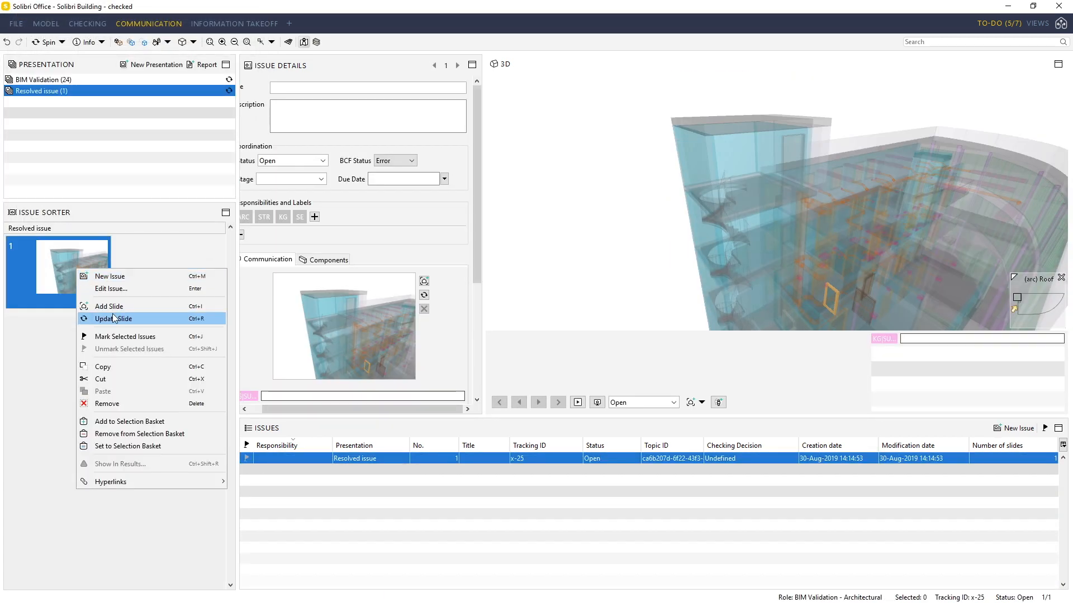
{"action": "left_click", "coordinate": [115, 403]}
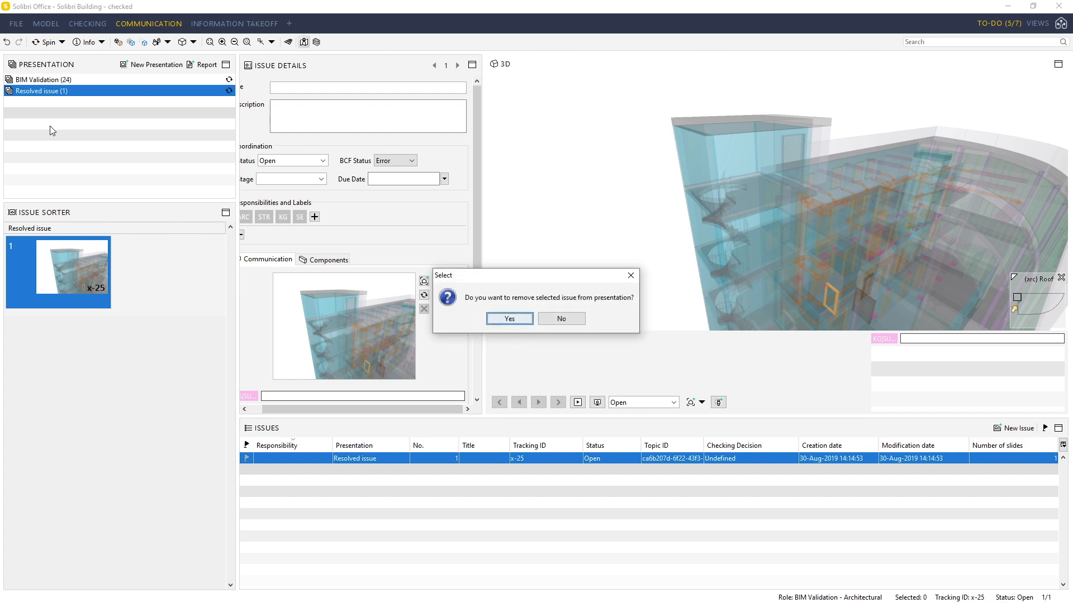
{"action": "left_click", "coordinate": [509, 319]}
Step: Display both presentations together and move issues BV-9 and BV-24 from BIM Validation into the Resolved issue presentation
{"action": "left_click", "coordinate": [103, 79]}
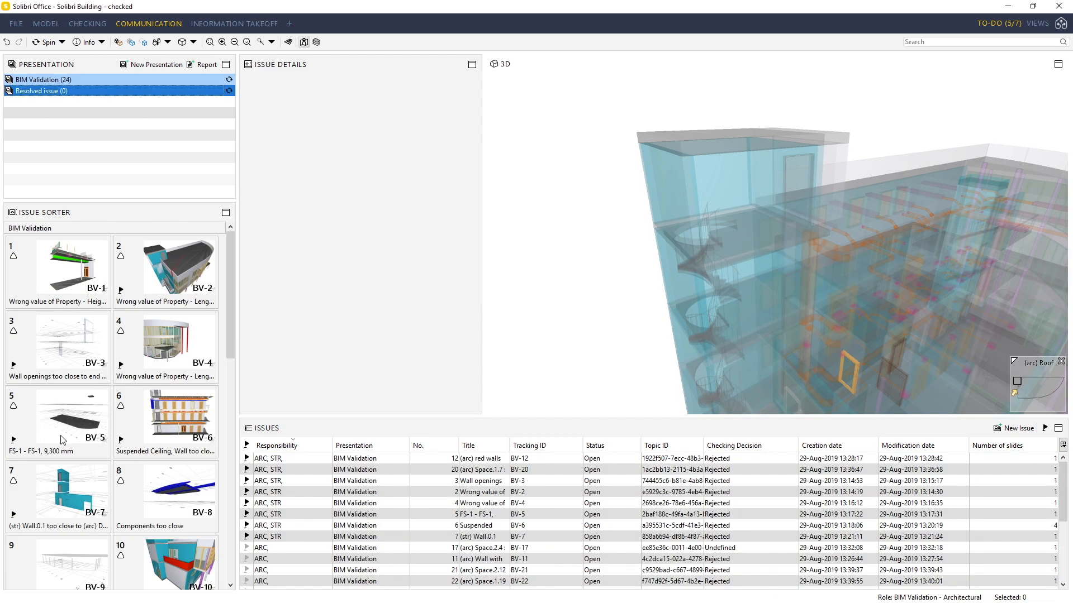
{"action": "left_click", "coordinate": [54, 562]}
{"action": "scroll", "coordinate": [72, 490], "scroll_direction": "down", "scroll_amount": 8}
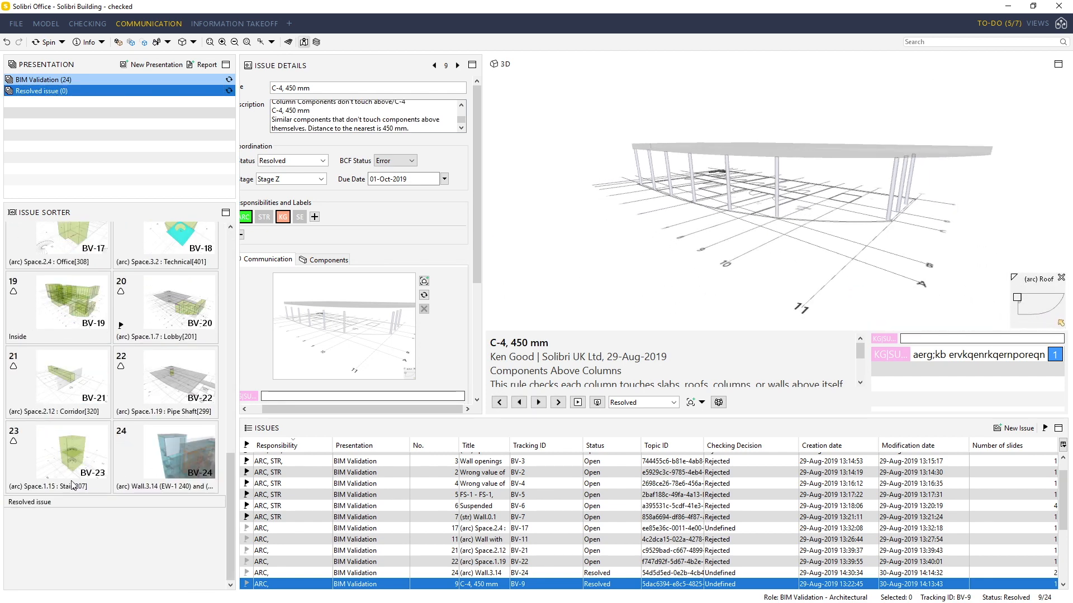
{"action": "left_click", "coordinate": [139, 462], "text": "ctrl"}
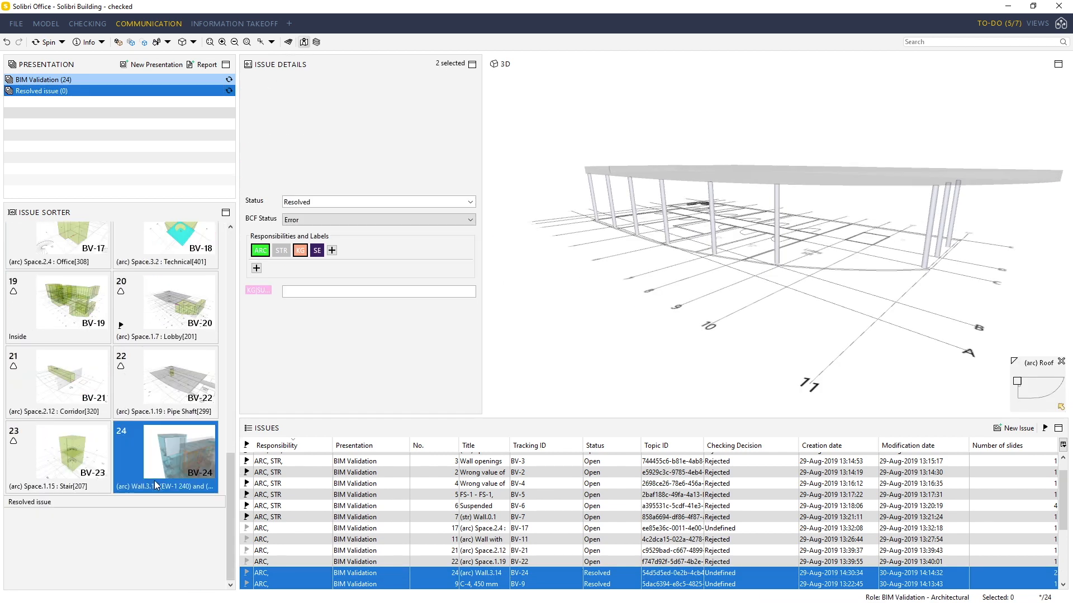
{"action": "left_click_drag", "start_coordinate": [124, 528], "coordinate": [122, 539]}
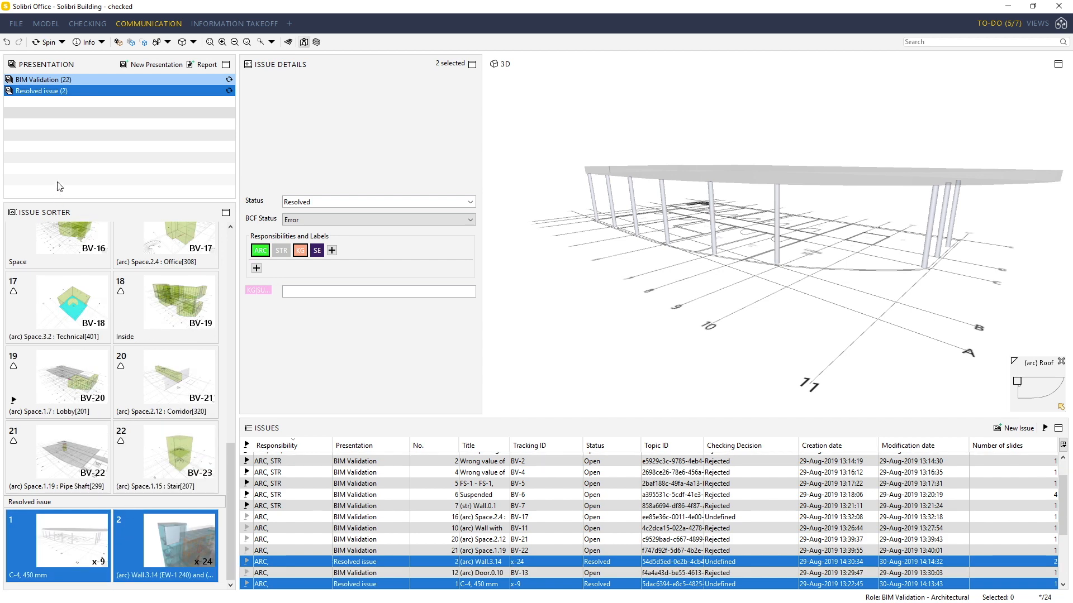
Step: Review the issues of the BIM Validation and Resolved issue presentations and show the entire model in the 3D view
{"action": "left_click", "coordinate": [54, 79]}
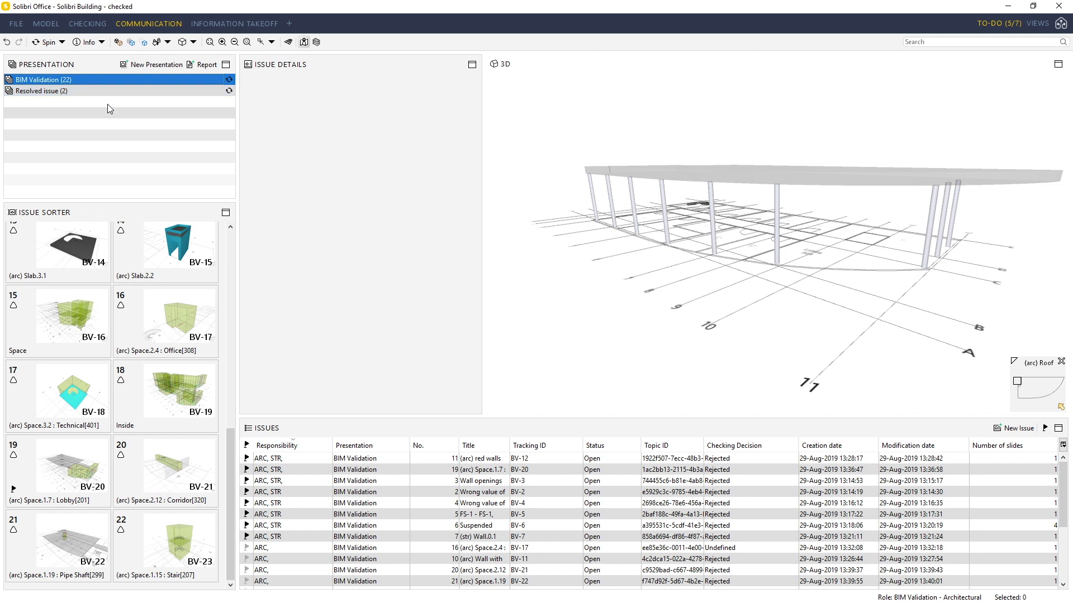
{"action": "left_click", "coordinate": [54, 91]}
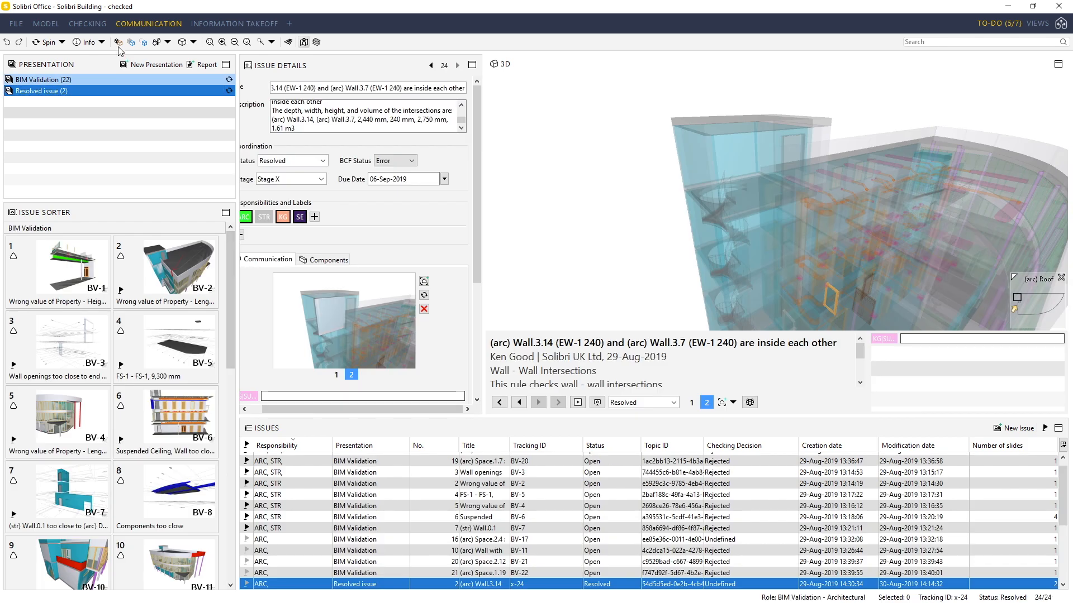
{"action": "left_click", "coordinate": [119, 45]}
{"action": "left_click", "coordinate": [209, 44]}
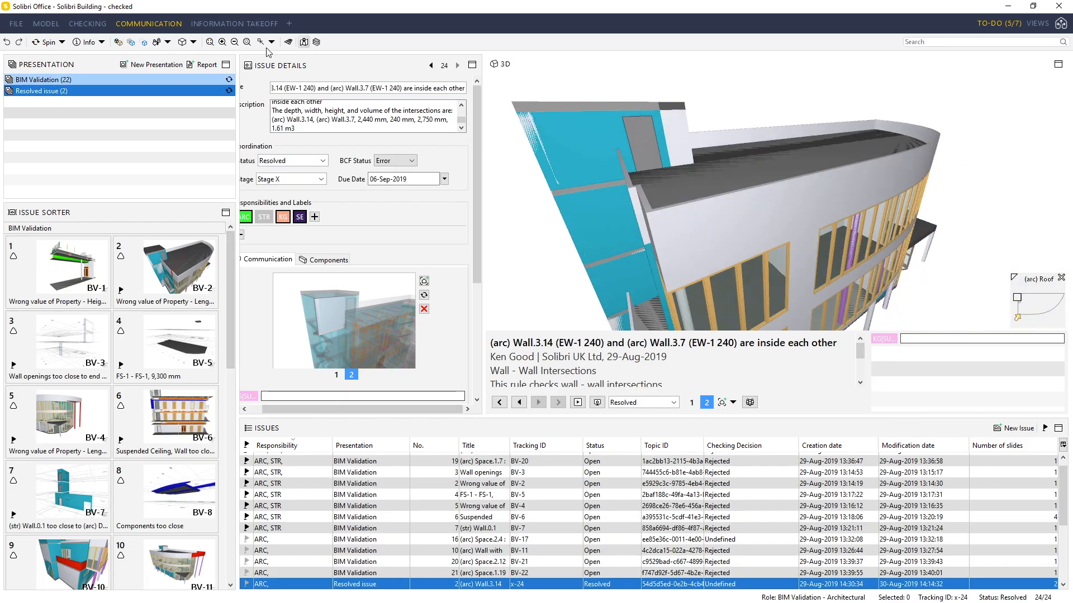